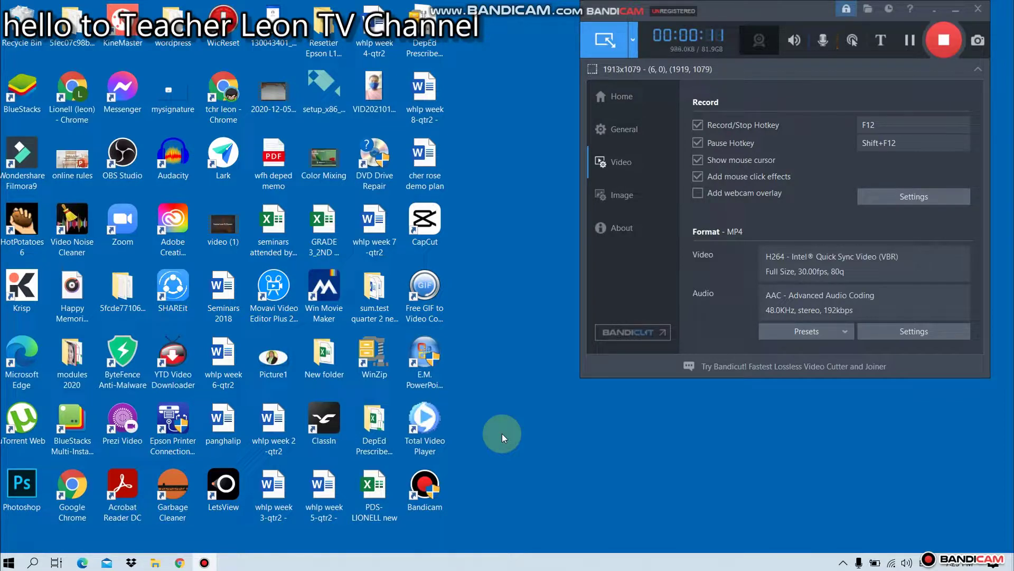
# Launch PowerPoint from the Windows Start search
pyautogui.click(33, 563)
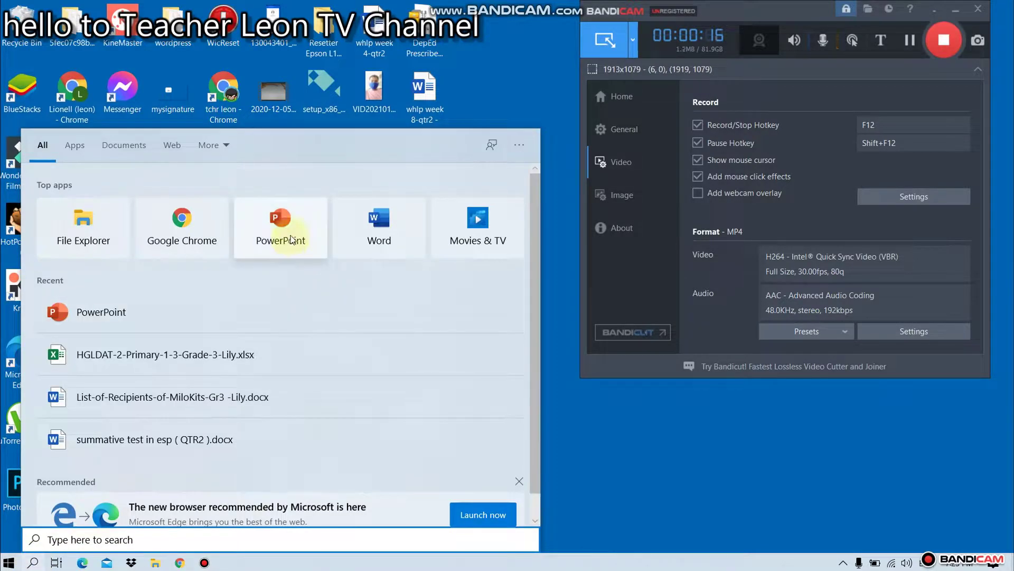
pyautogui.click(291, 240)
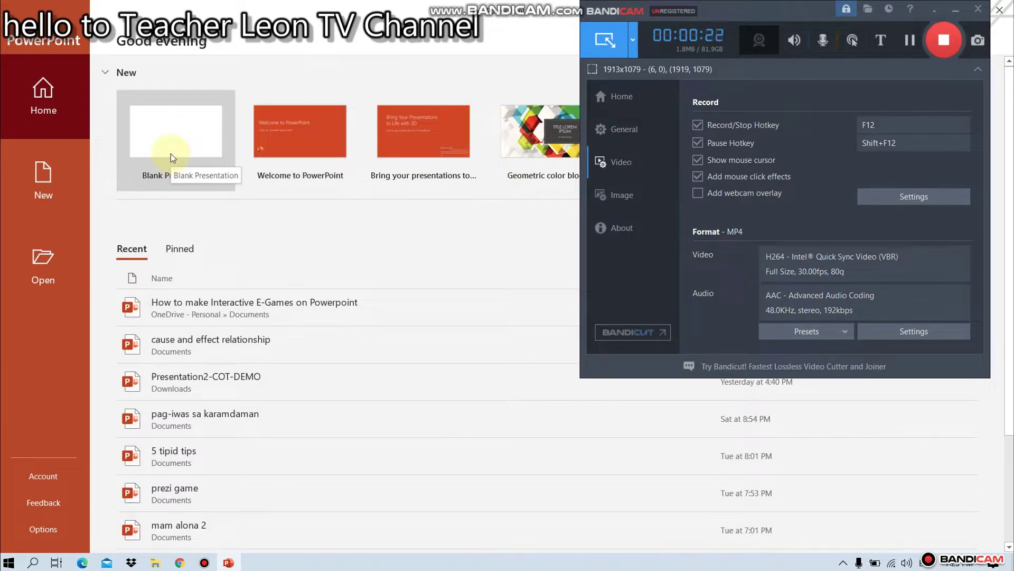
# Start a blank presentation and title it 'How to make e-games in powepoint'
pyautogui.click(170, 153)
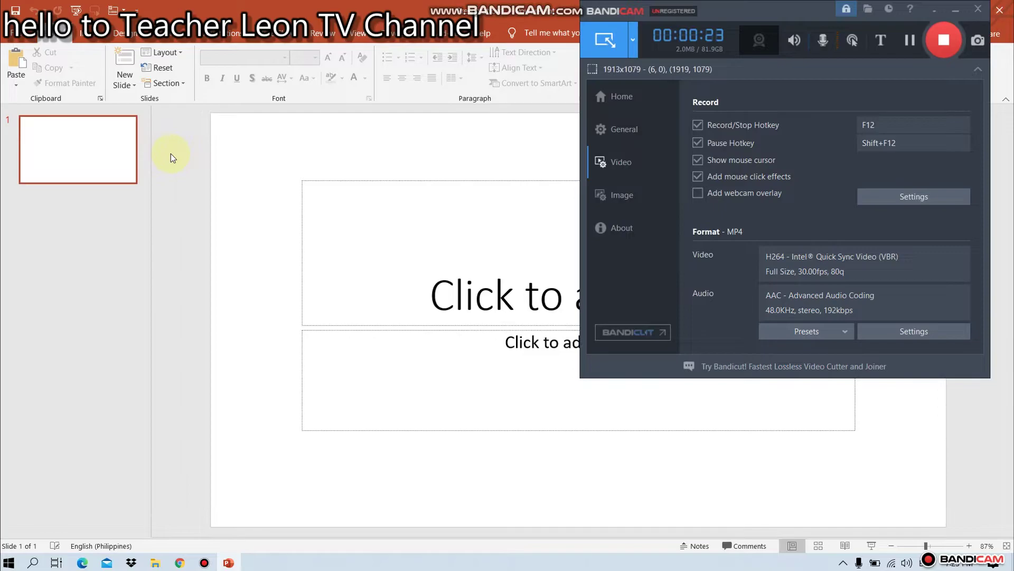
pyautogui.click(954, 15)
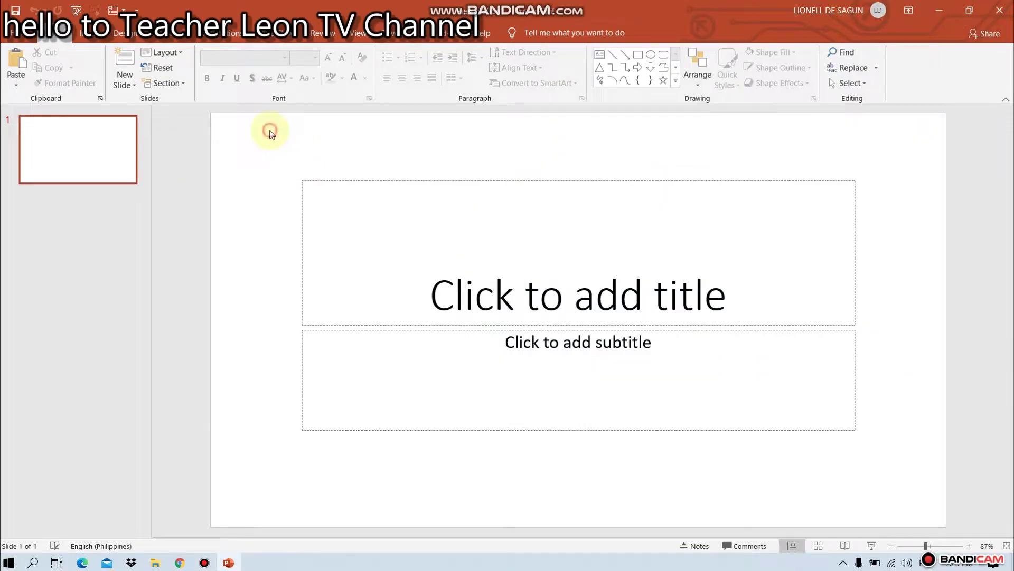
pyautogui.moveTo(269, 132); pyautogui.dragTo(873, 437)
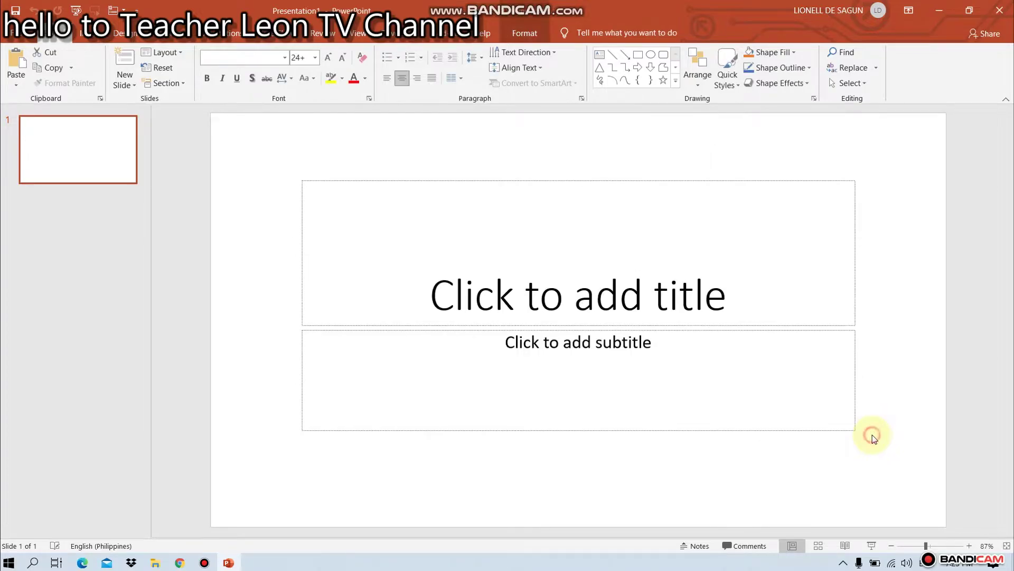
pyautogui.click(707, 311)
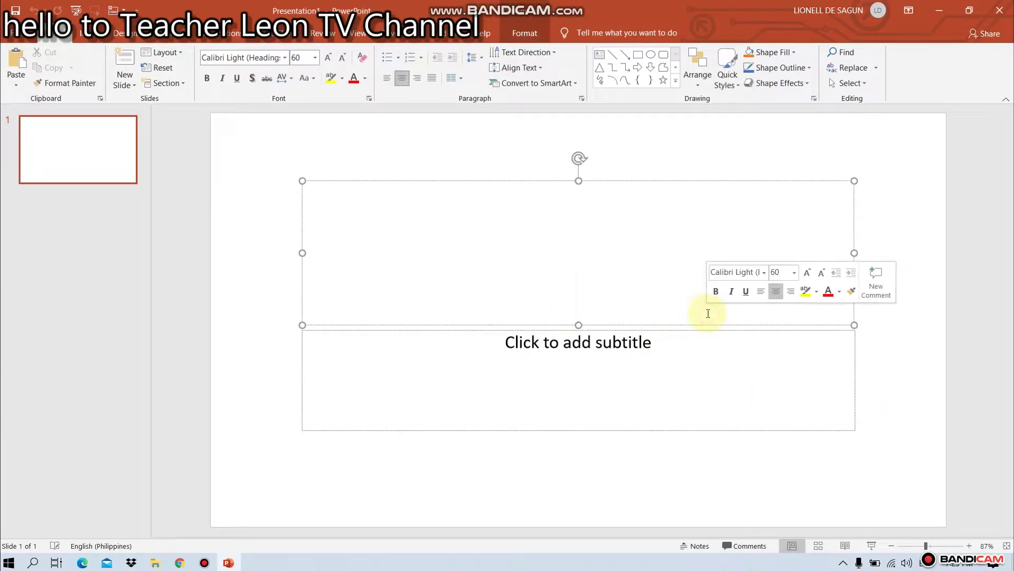
pyautogui.write('how to make')
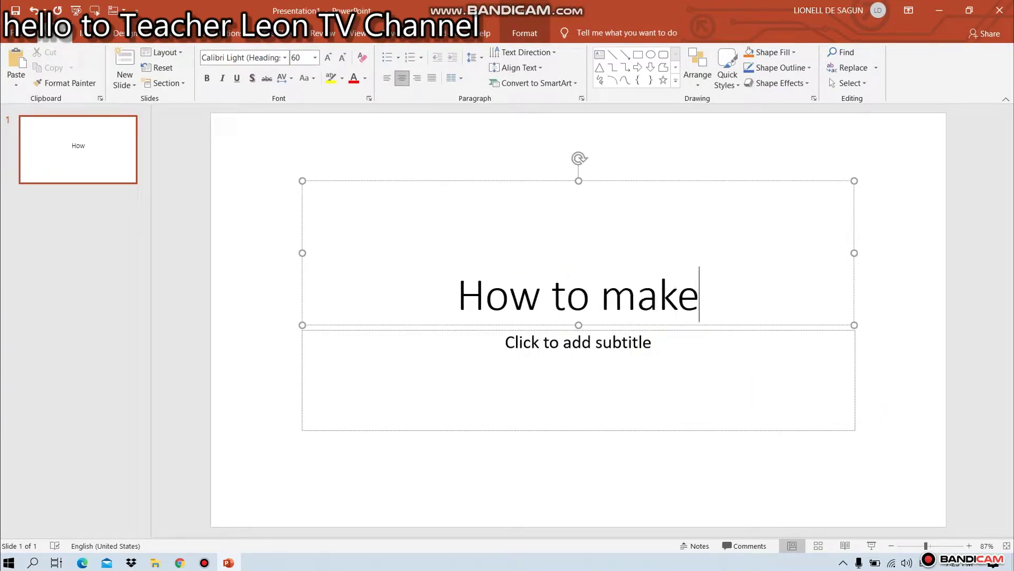
pyautogui.write(' e-gam')
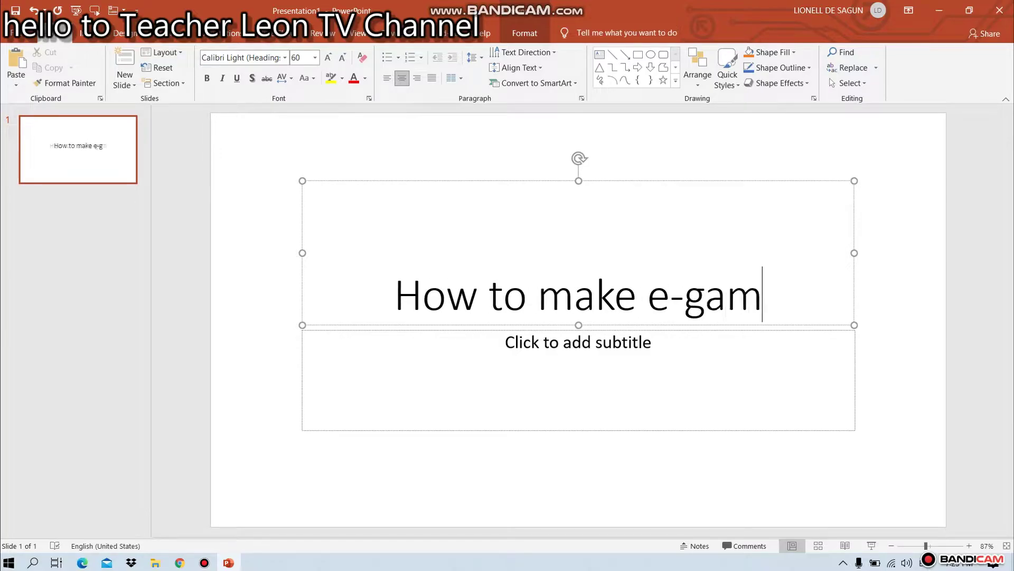
pyautogui.write('es in poweproi')
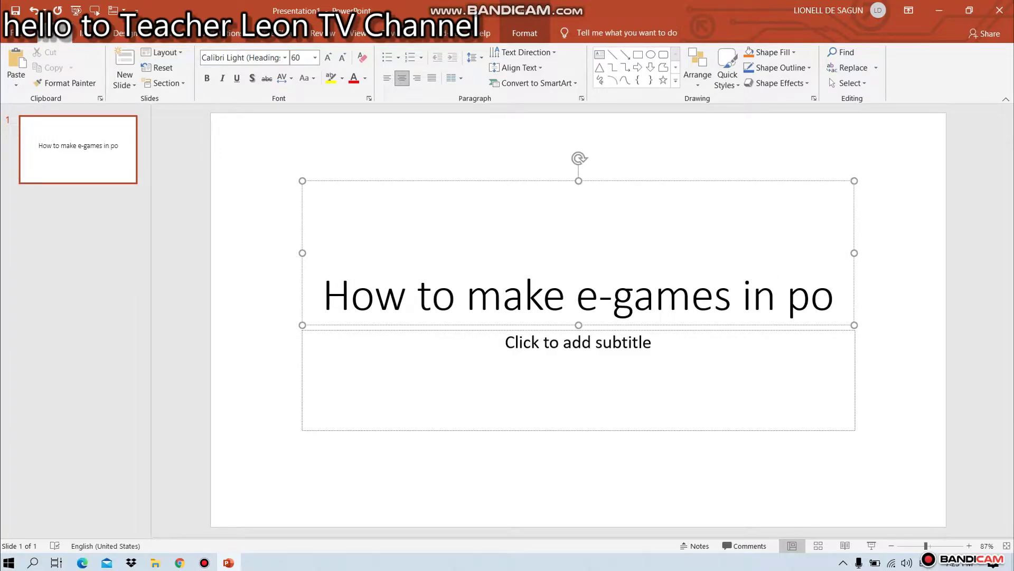
pyautogui.press('BackSpace')
pyautogui.press('BackSpace')
pyautogui.press('BackSpace')
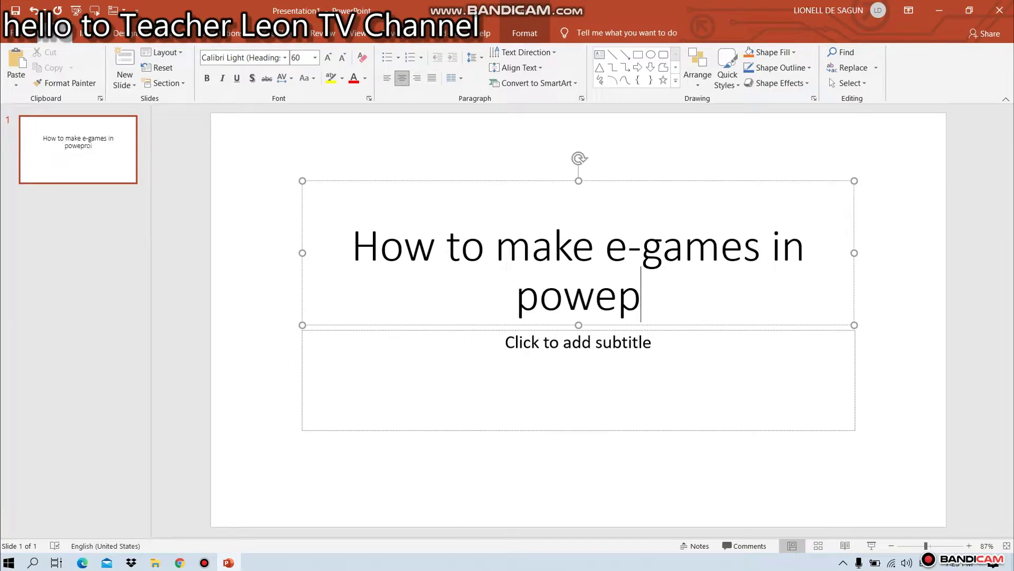
pyautogui.write('oint')
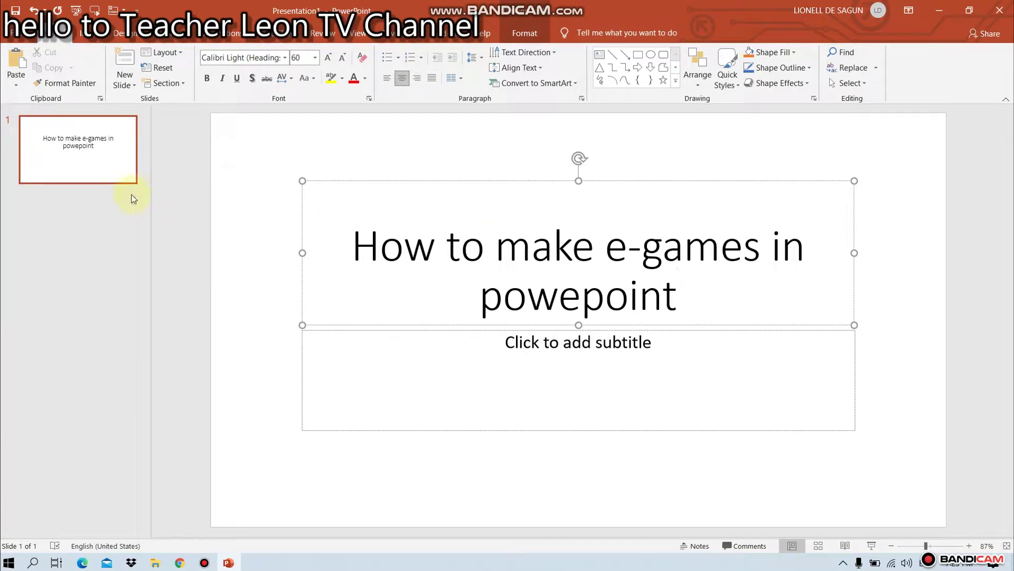
# Fill the subtitle with the author's name and 'Subic Elementary School' on a second line
pyautogui.click(704, 362)
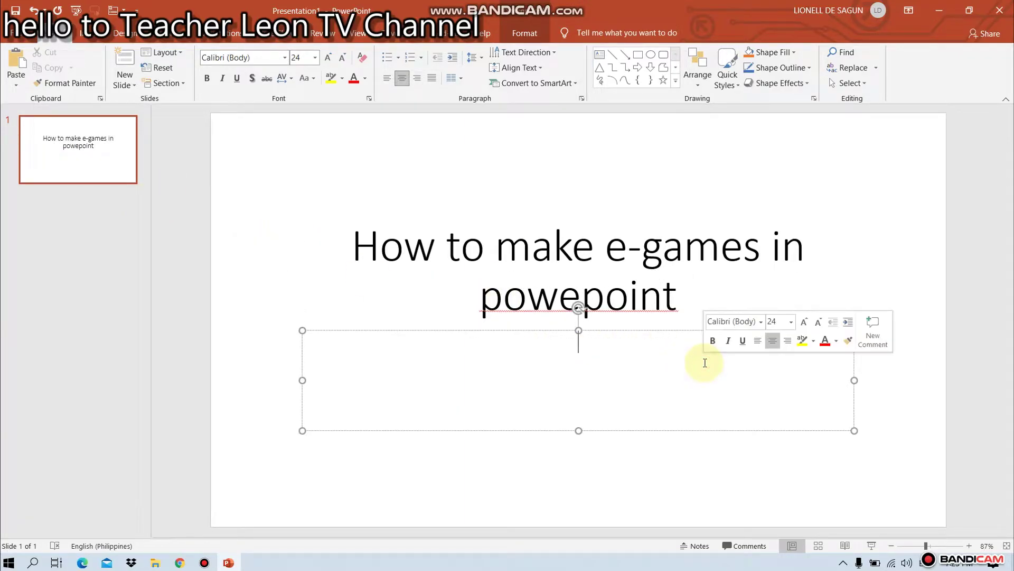
pyautogui.write('Lionell G. de')
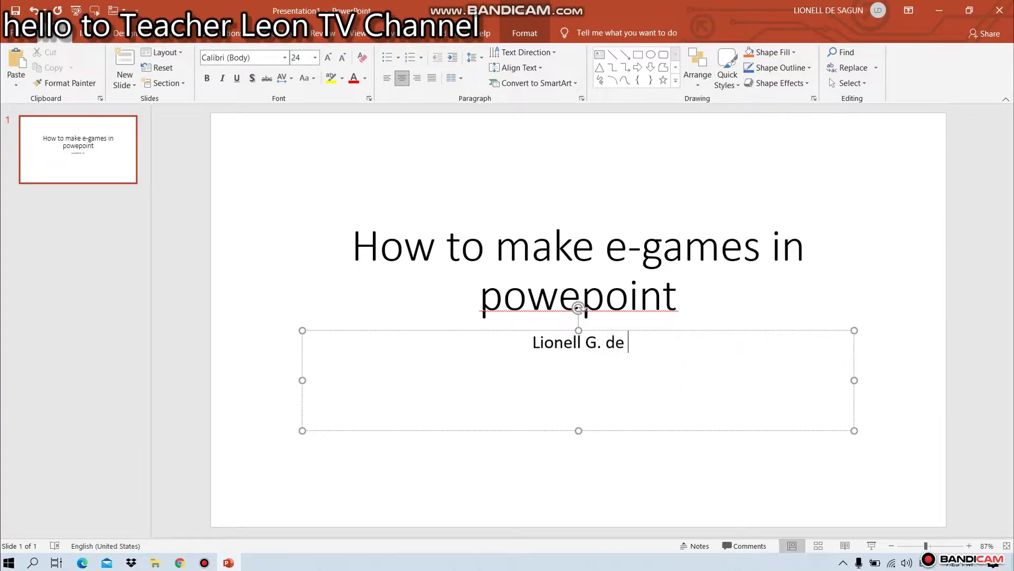
pyautogui.write(' Sagun')
pyautogui.press('Return')
pyautogui.write('S')
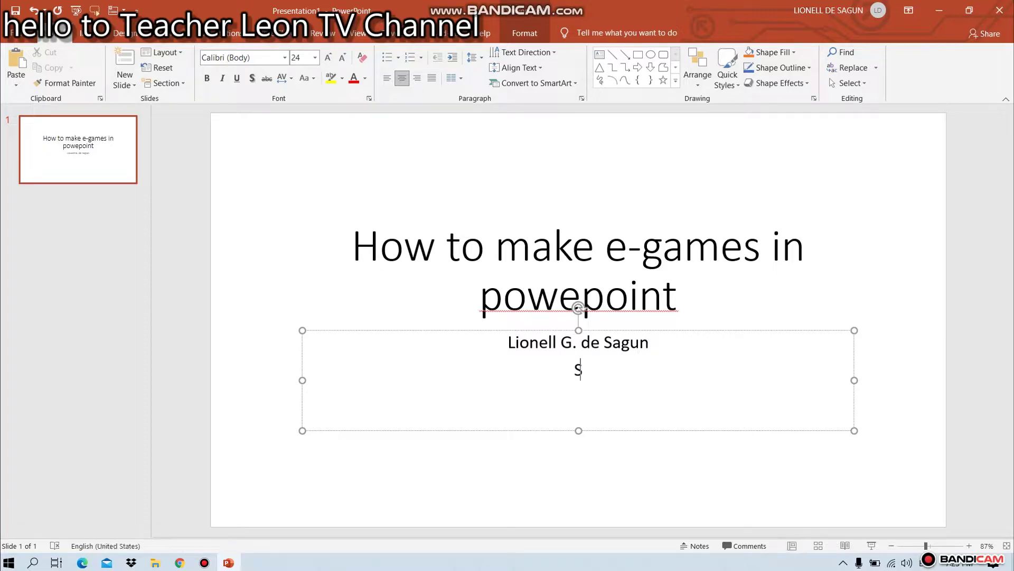
pyautogui.write('ubic Elem')
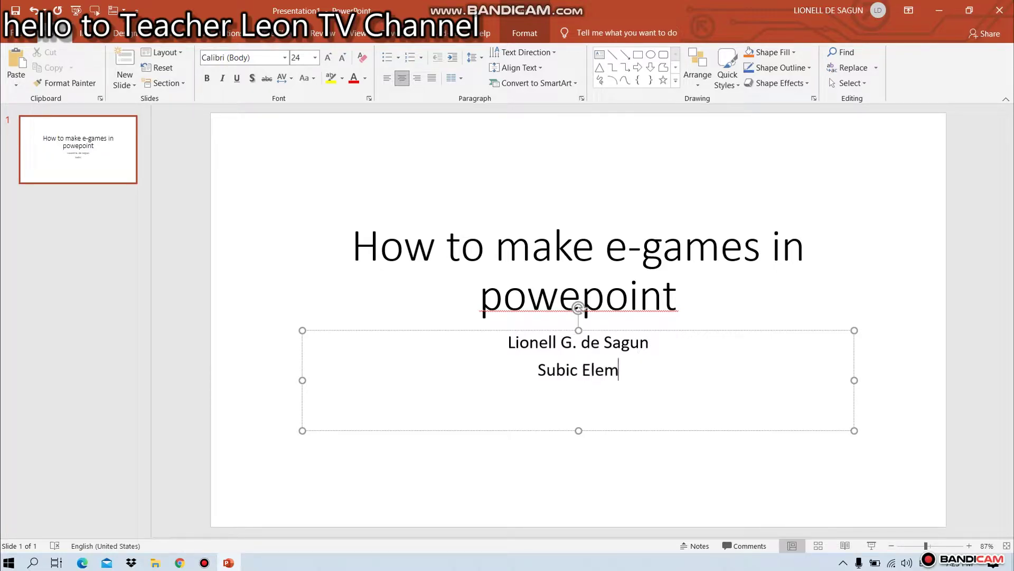
pyautogui.write('entary School')
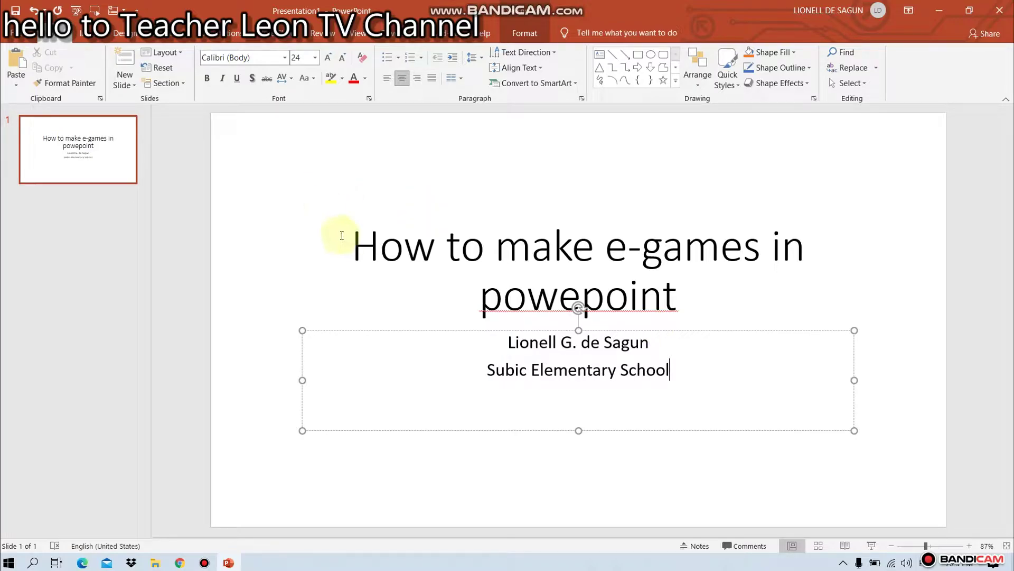
pyautogui.click(125, 81)
# Add a blank slide 2 and insert the smiley GREAT JOB! online picture from a good job search
pyautogui.click(147, 262)
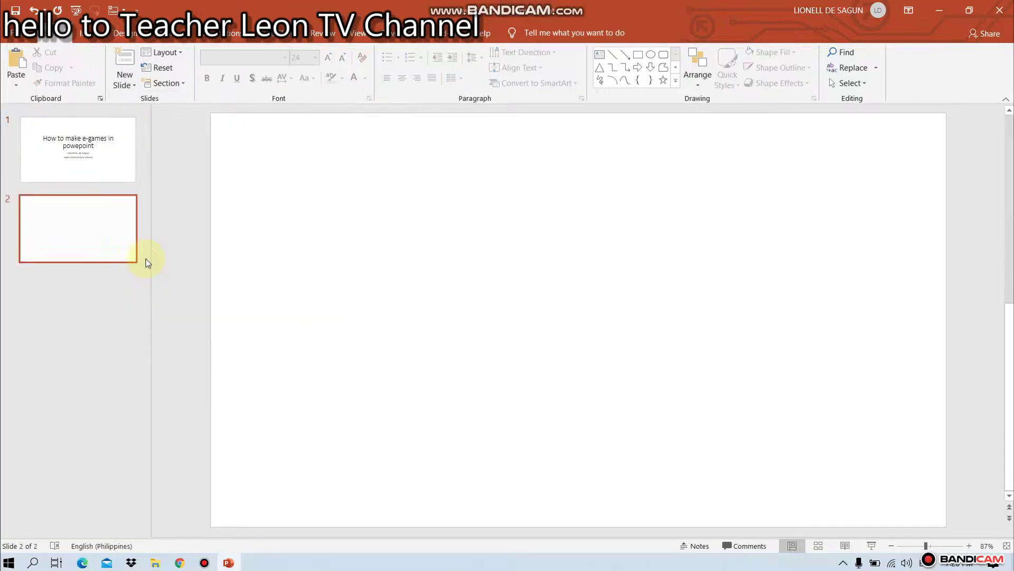
pyautogui.click(91, 33)
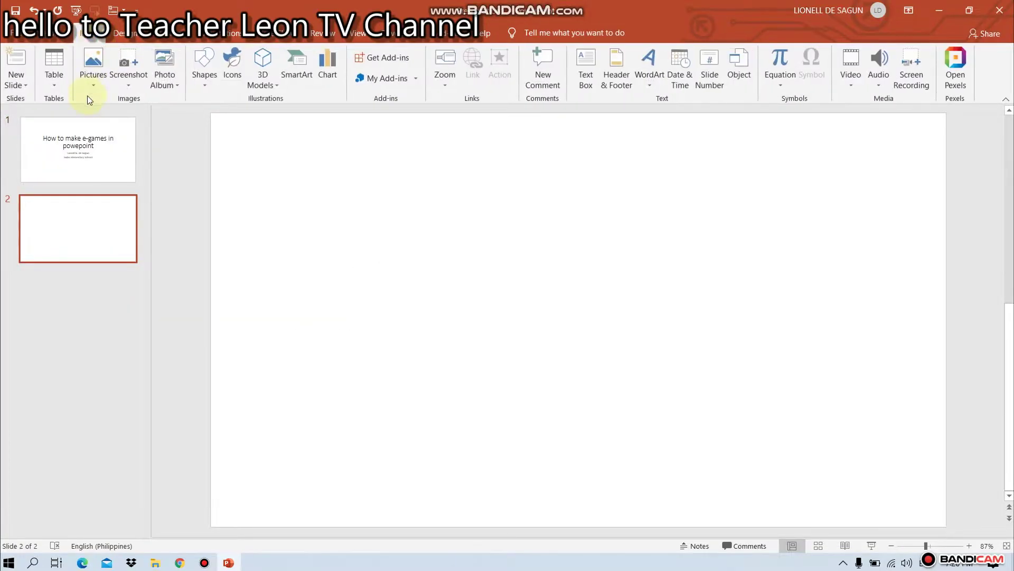
pyautogui.click(91, 87)
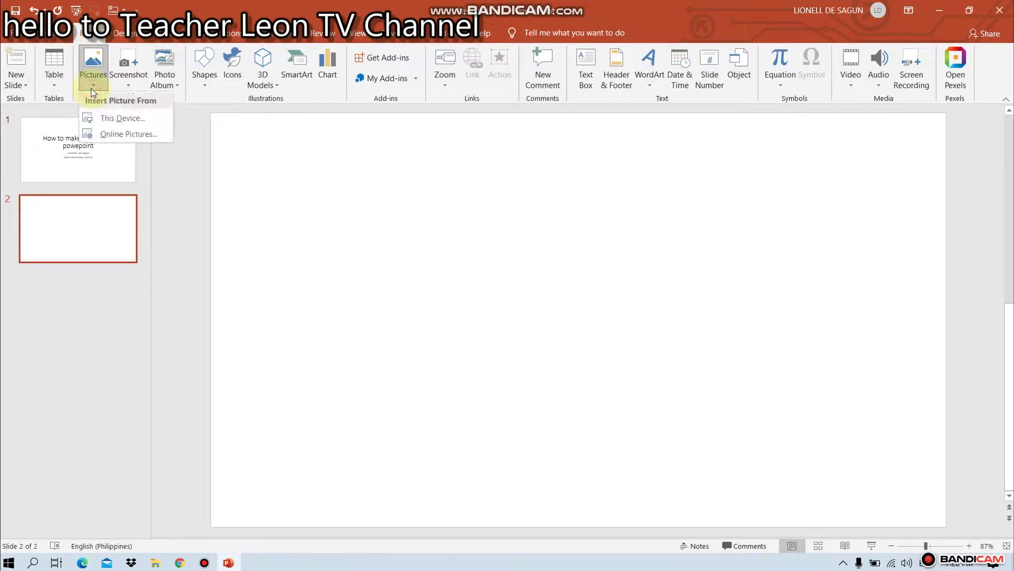
pyautogui.click(102, 134)
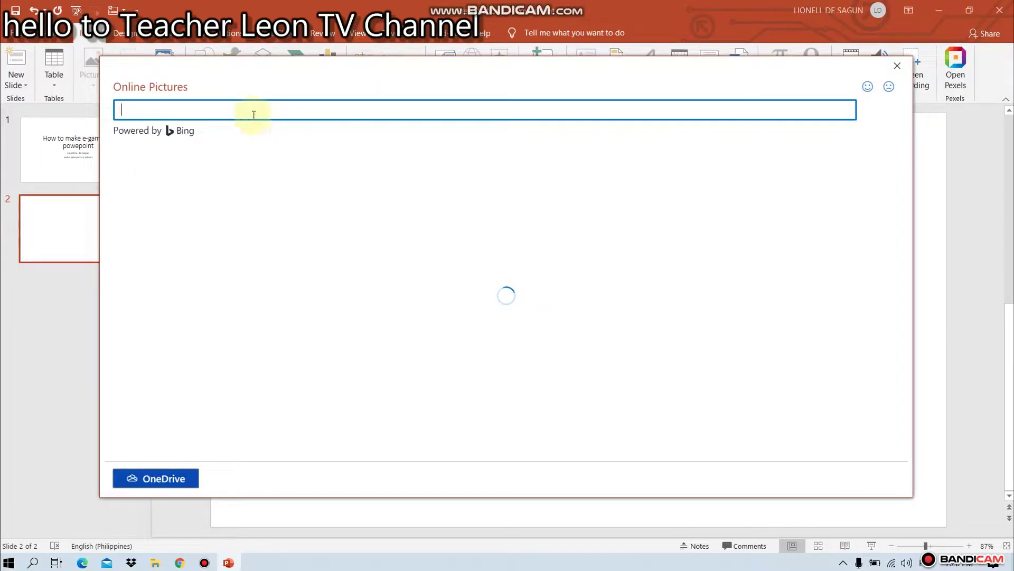
pyautogui.click(252, 113)
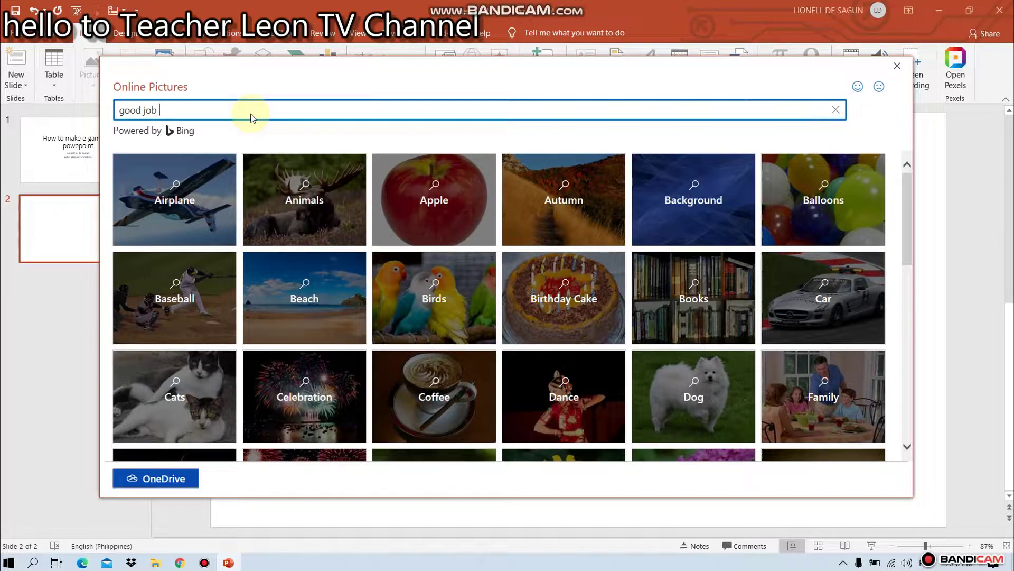
pyautogui.press('Return')
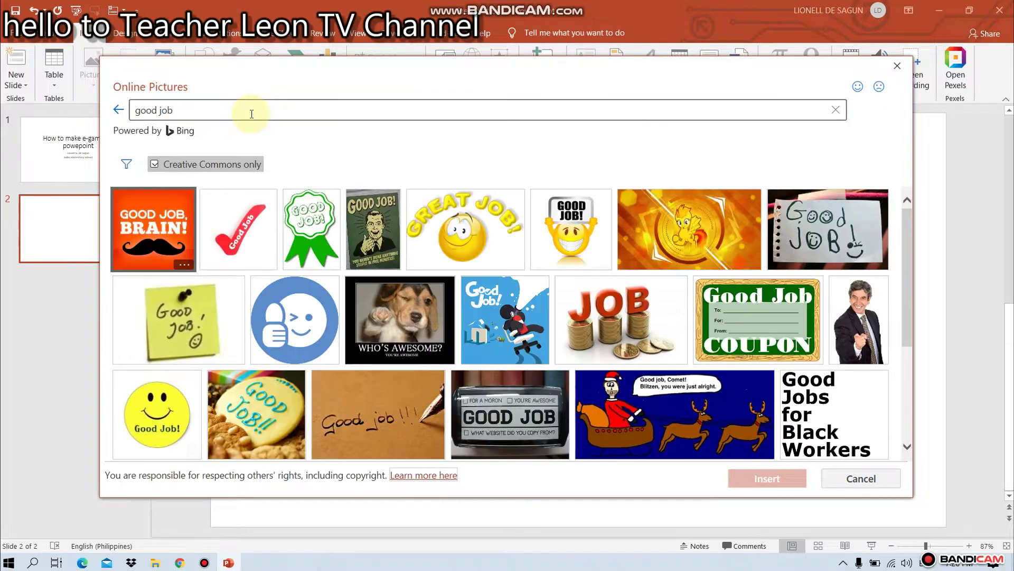
pyautogui.click(465, 228)
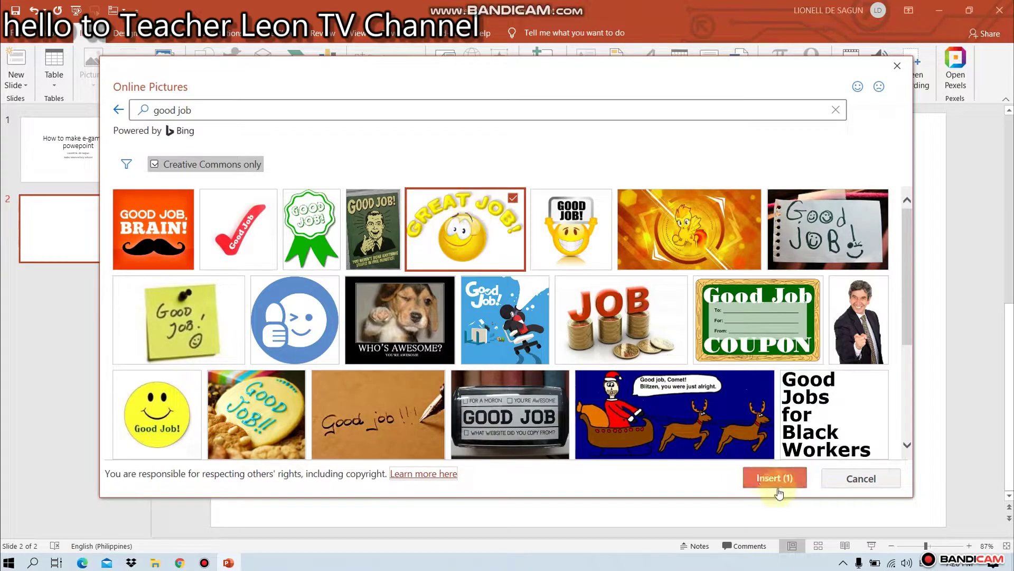
pyautogui.click(773, 477)
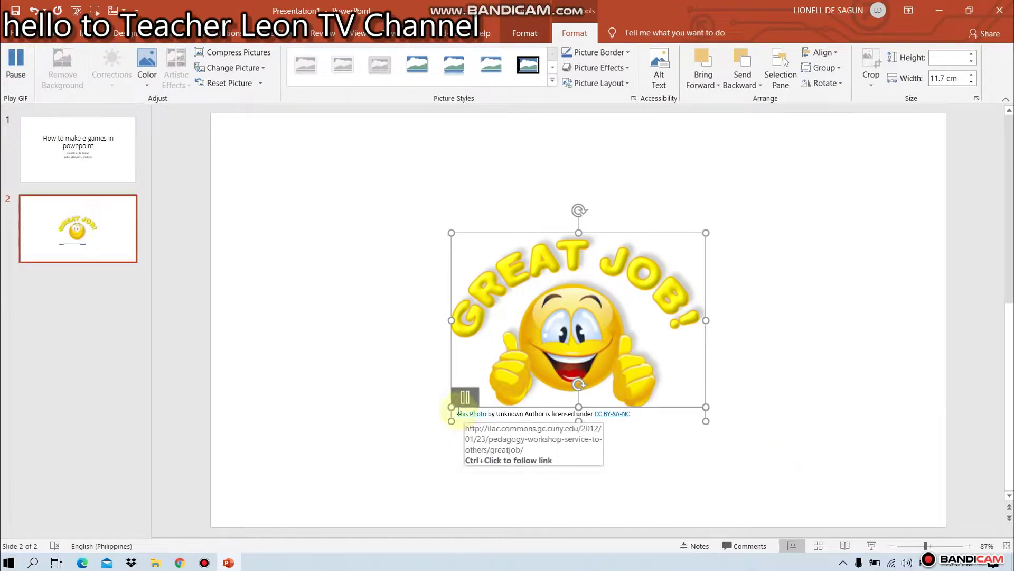
# Delete the picture's attribution caption and its empty text box
pyautogui.moveTo(458, 411); pyautogui.dragTo(646, 417)
pyautogui.press('BackSpace')
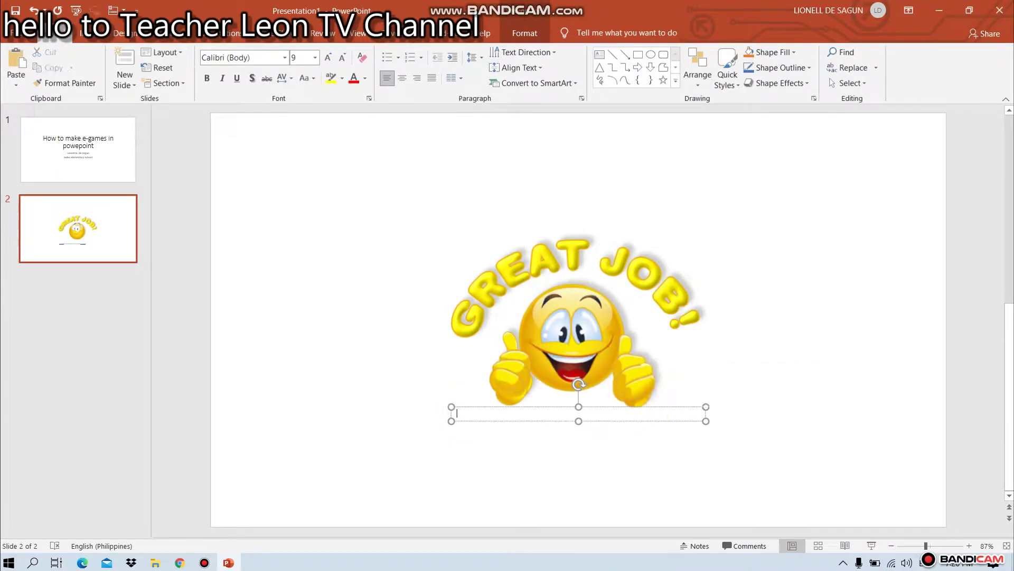
pyautogui.click(640, 419)
pyautogui.press('Delete')
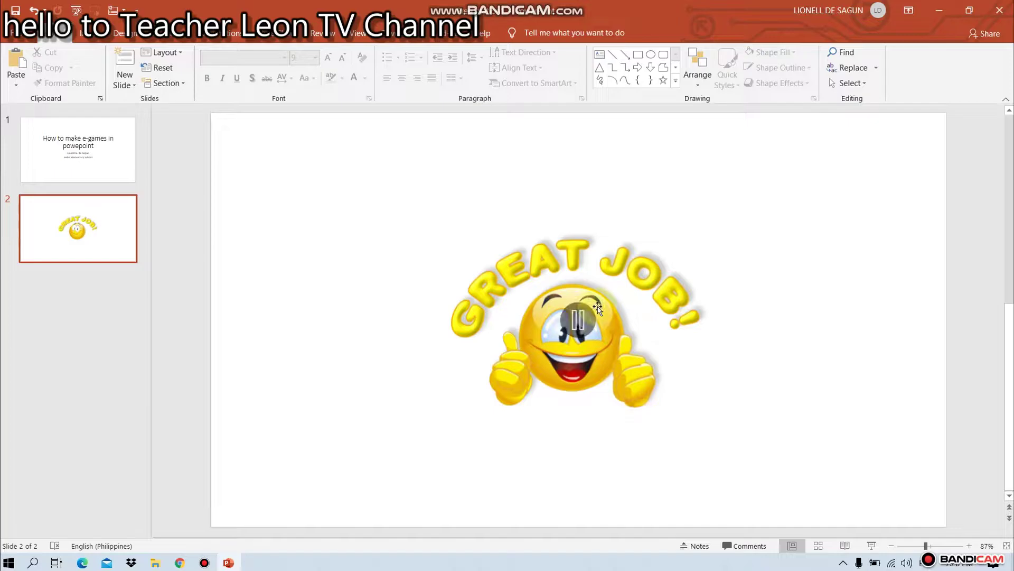
# Enlarge and reposition the GREAT JOB! picture to fill most of the slide
pyautogui.click(509, 262)
pyautogui.moveTo(452, 232); pyautogui.dragTo(347, 161)
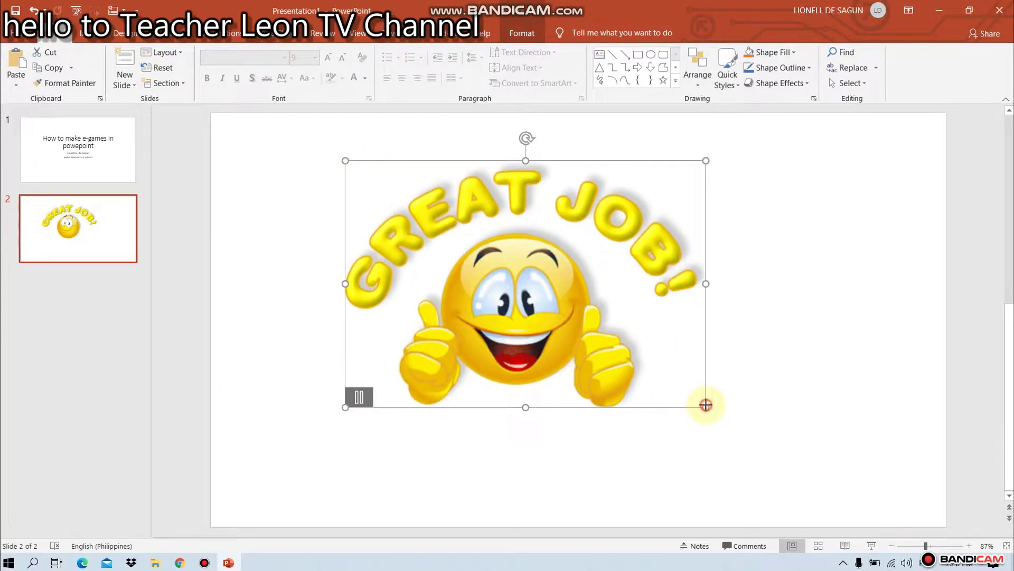
pyautogui.moveTo(706, 405); pyautogui.dragTo(818, 462)
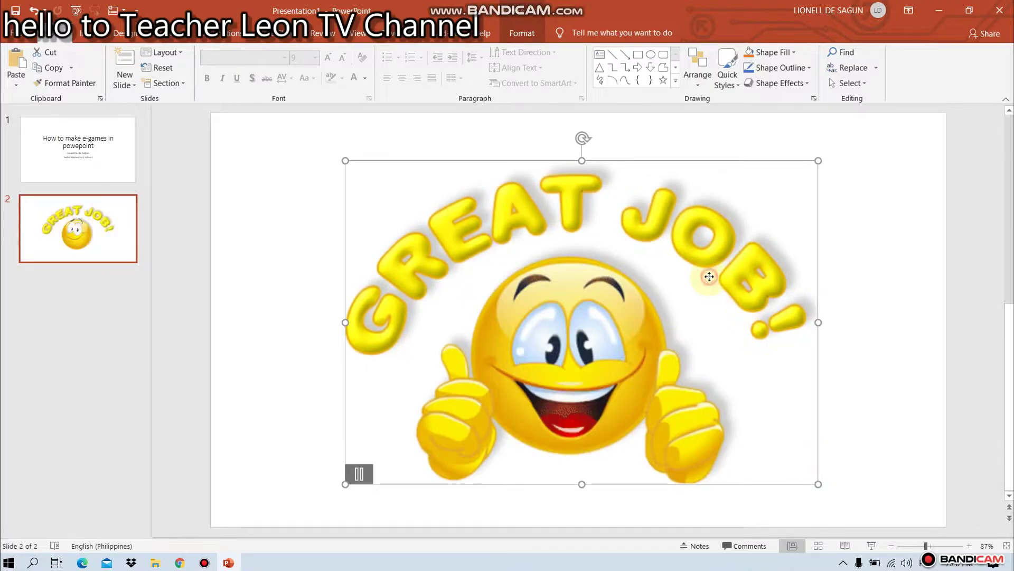
pyautogui.moveTo(709, 276); pyautogui.dragTo(719, 259)
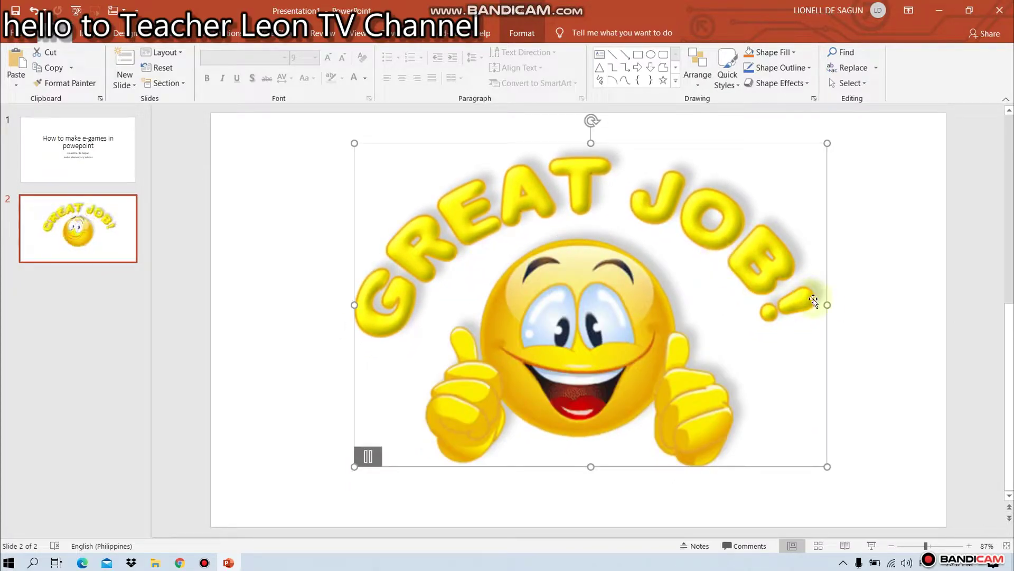
pyautogui.moveTo(827, 305); pyautogui.dragTo(887, 310)
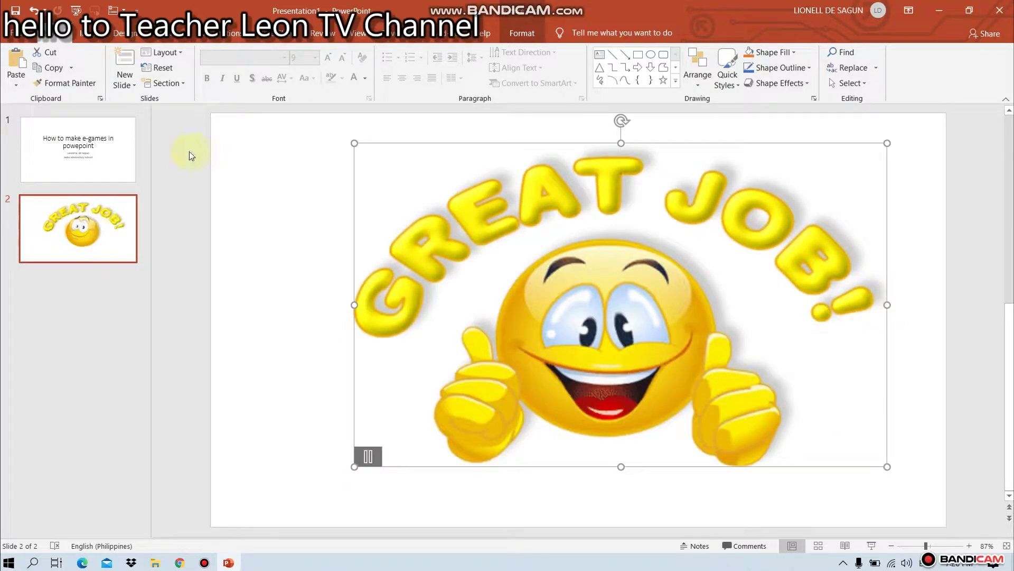
pyautogui.click(125, 81)
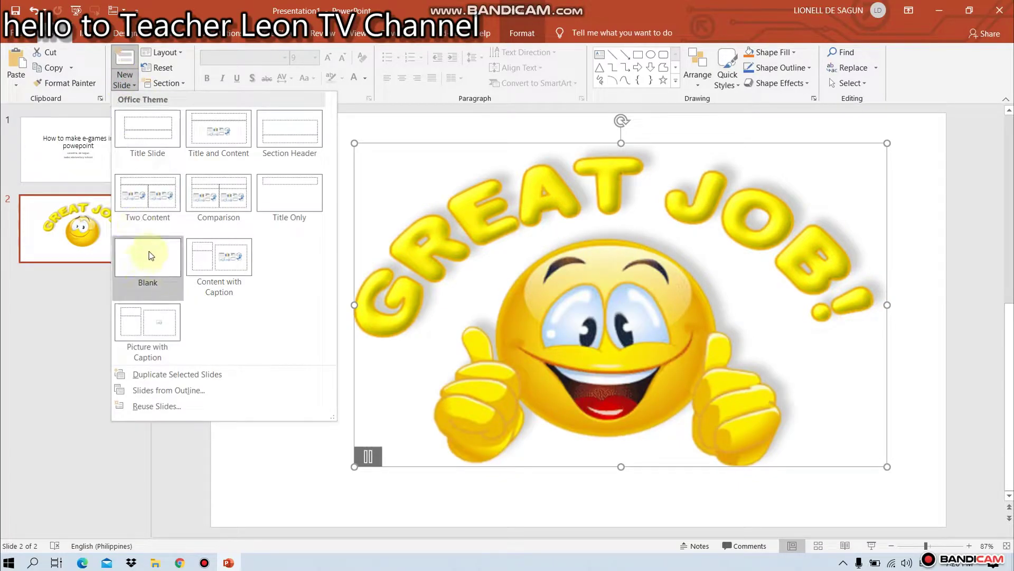
# Add a blank slide 3 and search online pictures for 'try again'
pyautogui.click(149, 255)
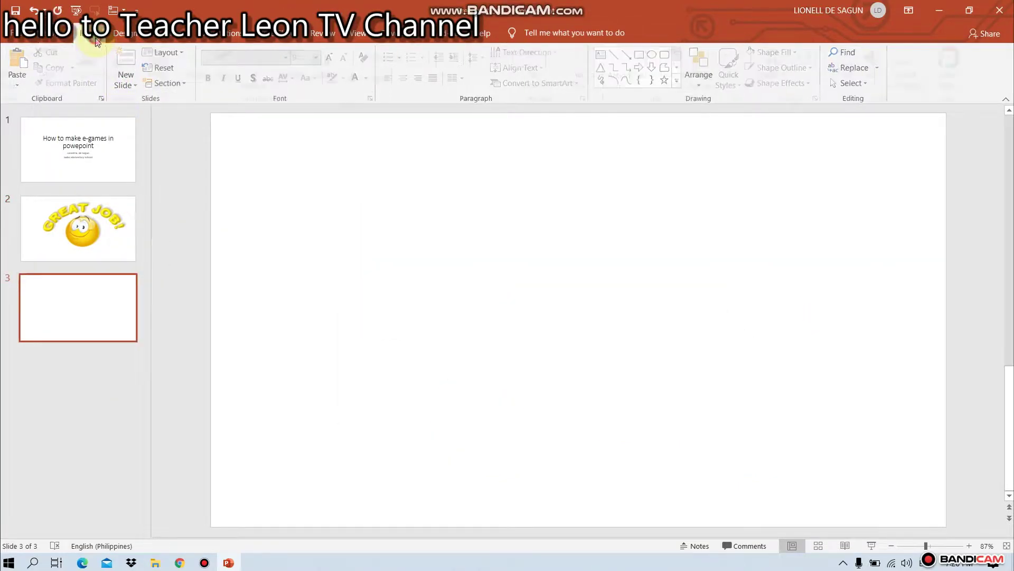
pyautogui.click(97, 42)
pyautogui.click(94, 73)
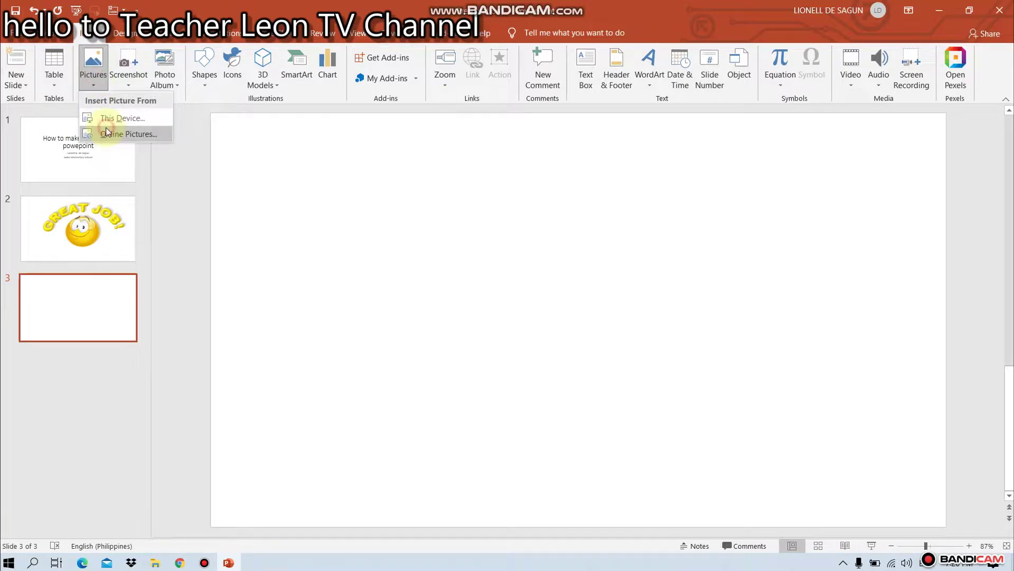
pyautogui.click(108, 133)
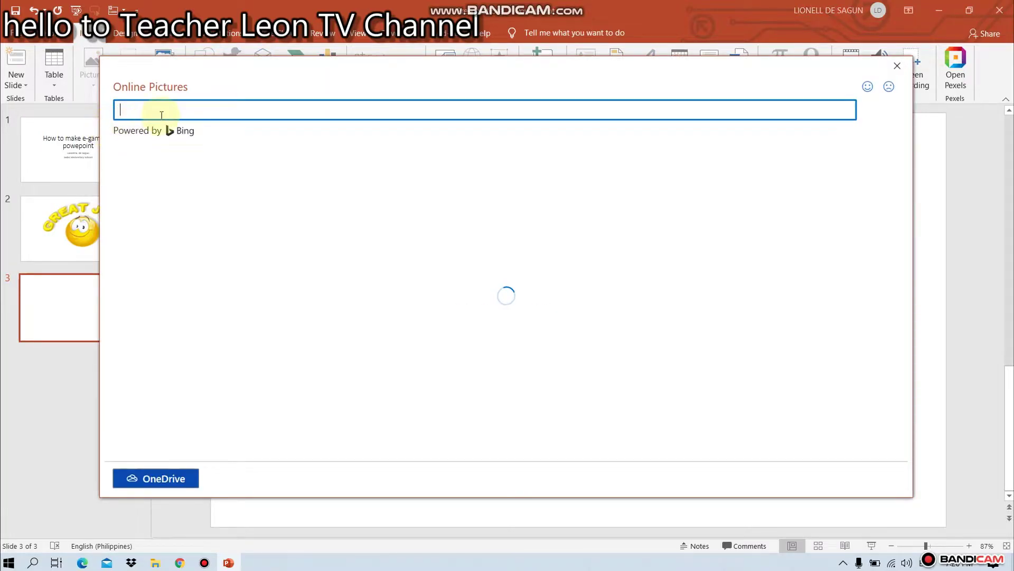
pyautogui.click(174, 106)
pyautogui.write('try again')
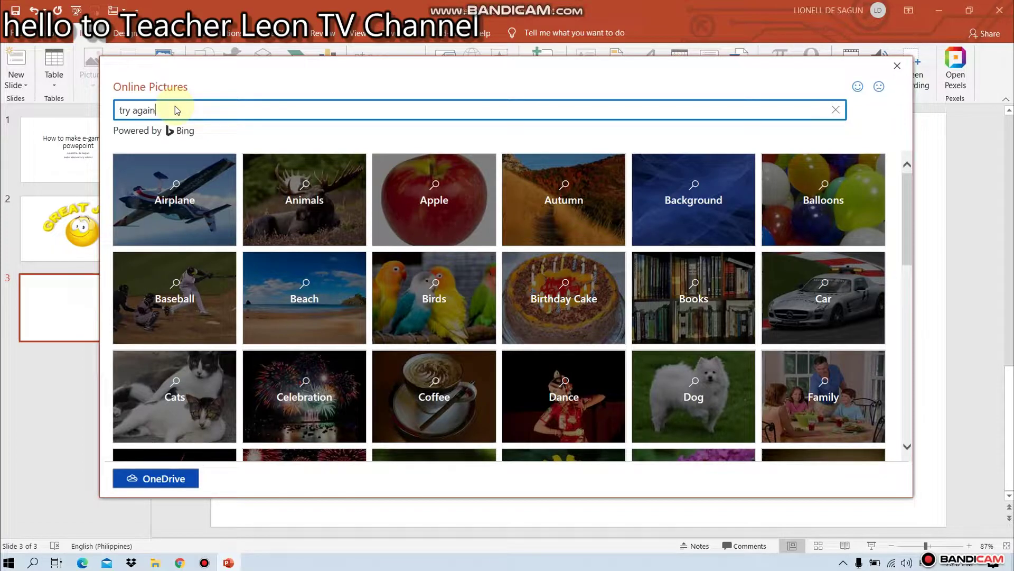
pyautogui.press('Return')
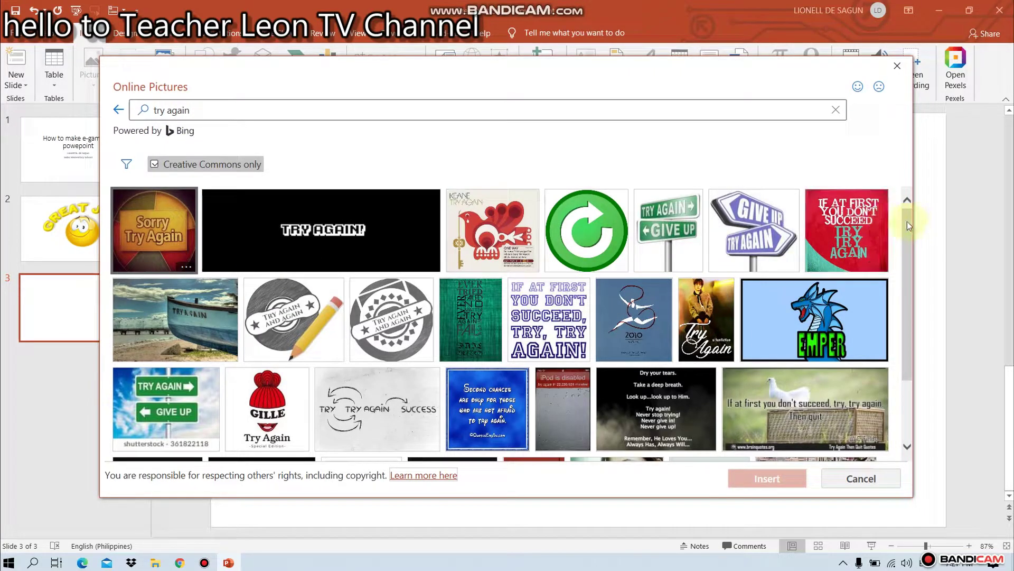
pyautogui.scroll(-3, 907, 220)
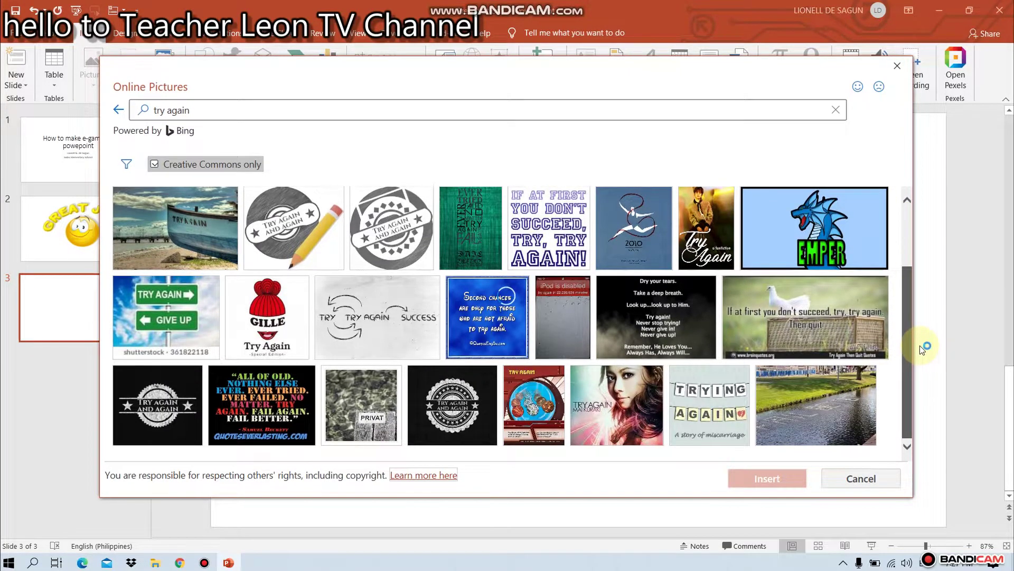
pyautogui.scroll(-10, 908, 318)
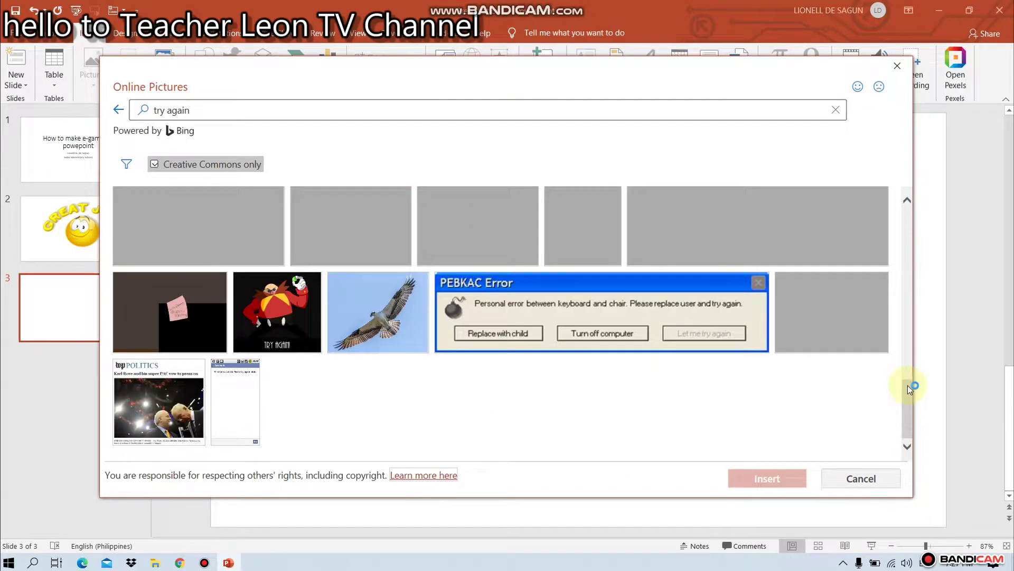
# Refine the search to try again clipart and insert the yellow Next Time sticky-note image
pyautogui.click(234, 108)
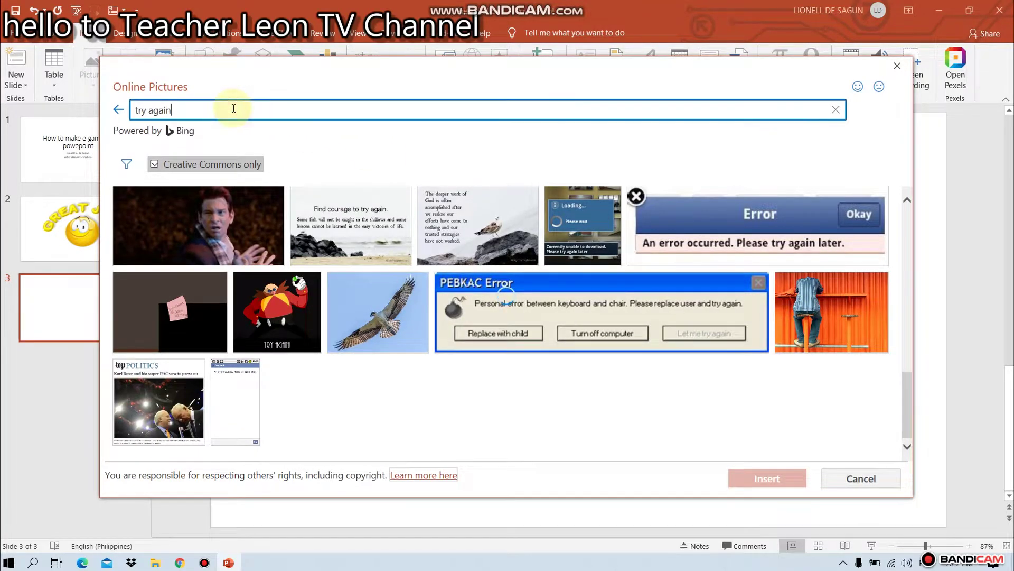
pyautogui.write('clipart')
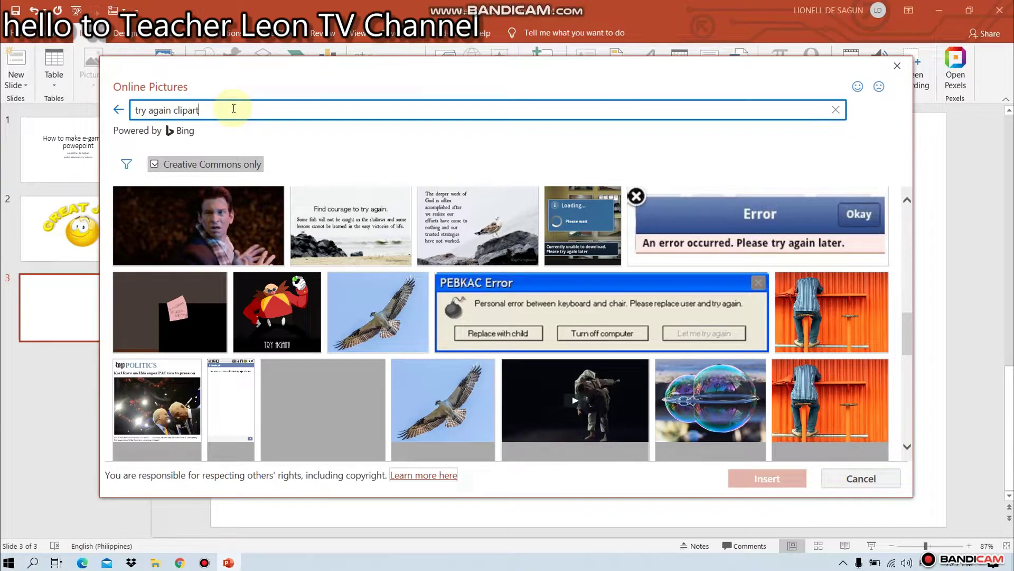
pyautogui.press('Return')
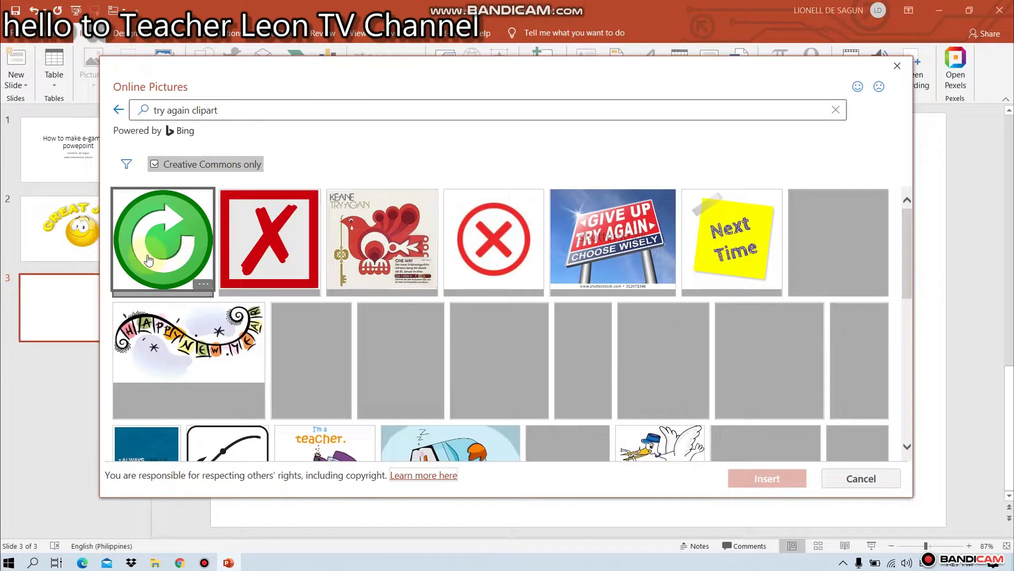
pyautogui.click(718, 256)
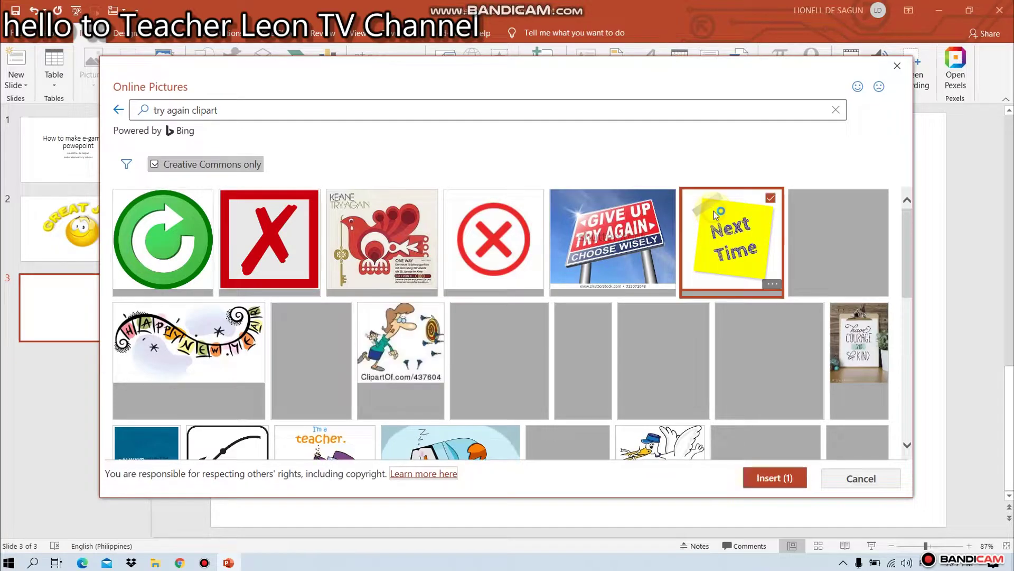
pyautogui.click(765, 479)
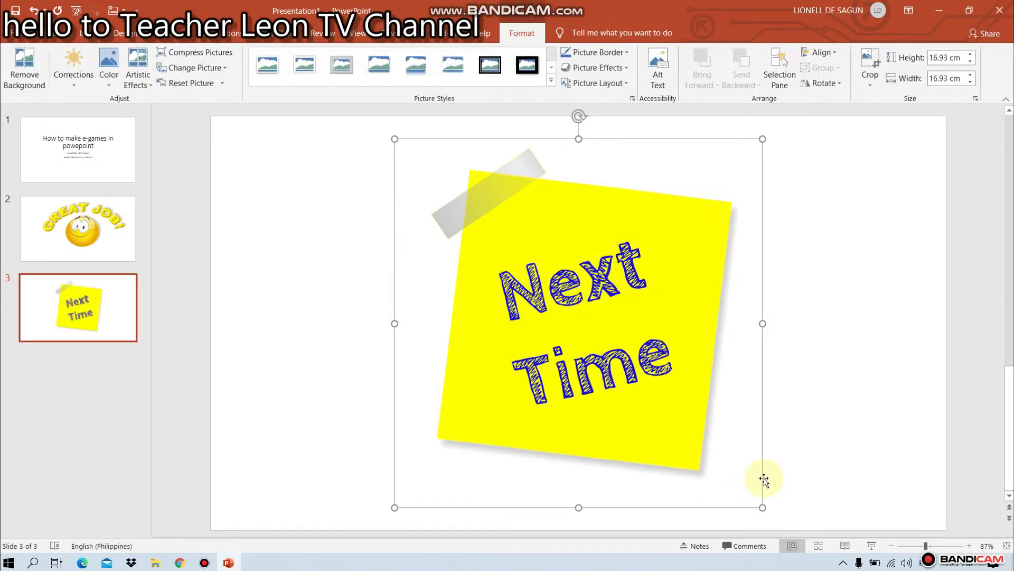
pyautogui.click(51, 35)
pyautogui.click(125, 76)
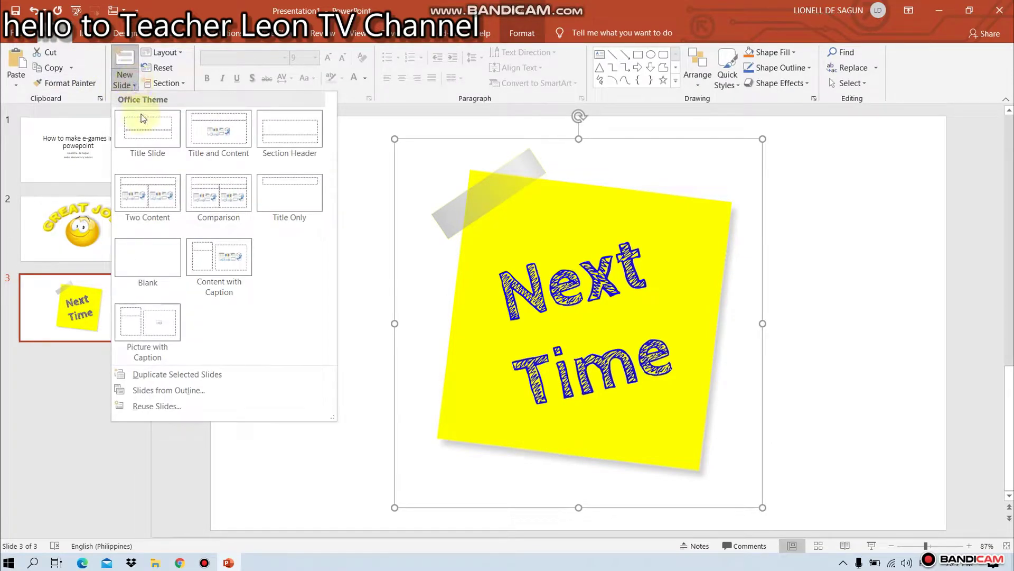
# Add a blank slide 4 and insert a WordArt box stretched across the upper slide
pyautogui.click(142, 266)
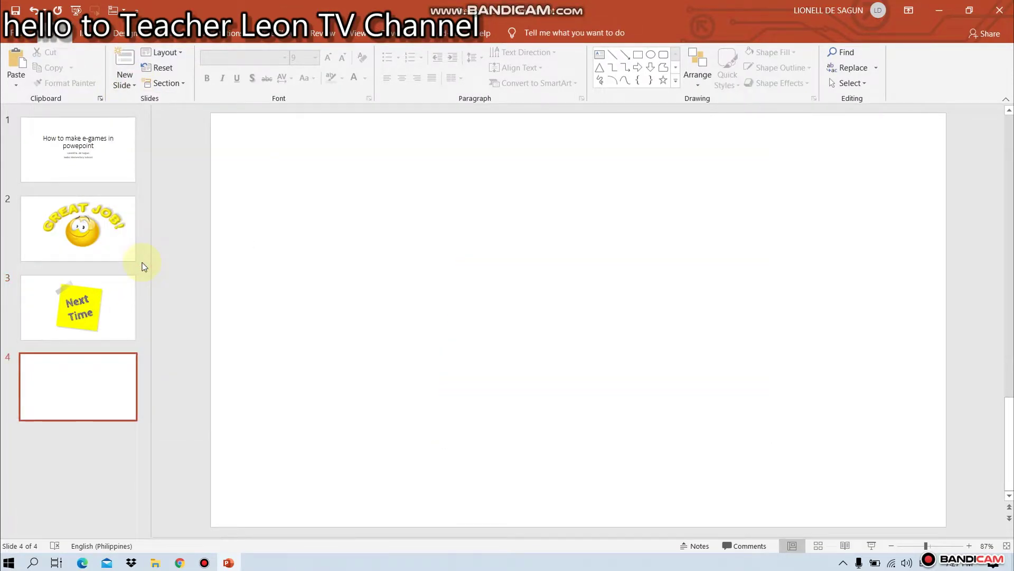
pyautogui.click(80, 35)
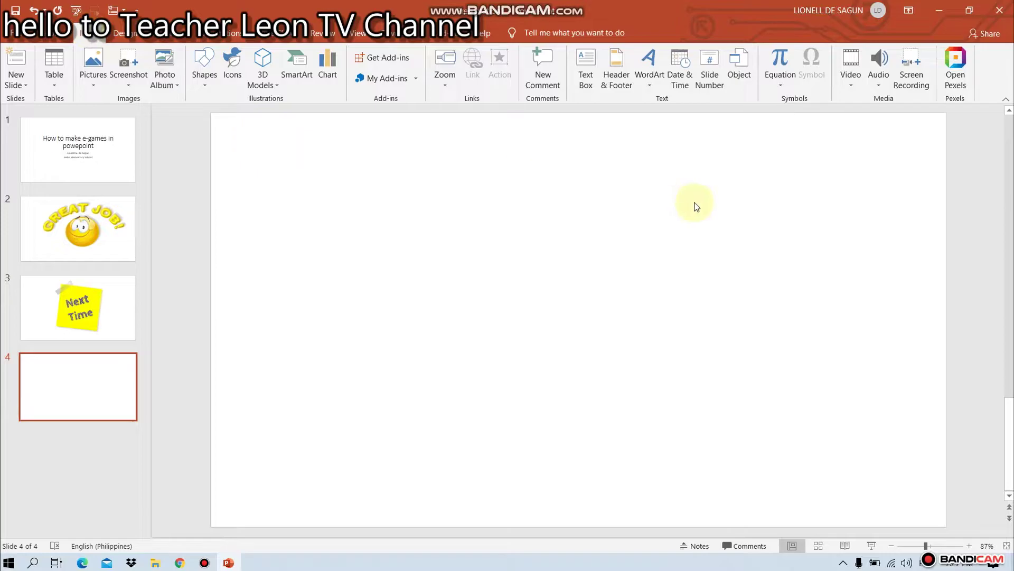
pyautogui.click(651, 77)
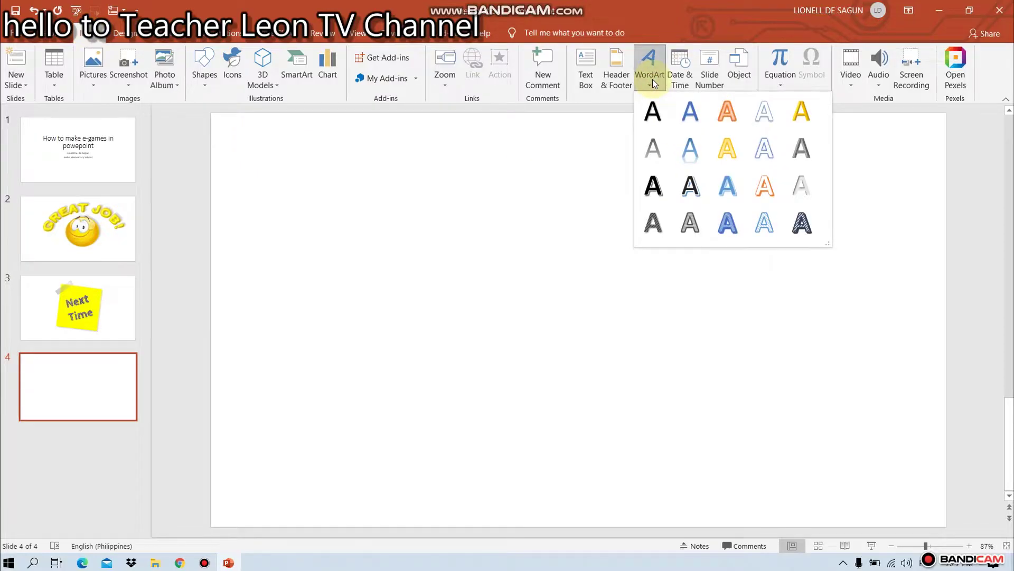
pyautogui.click(690, 186)
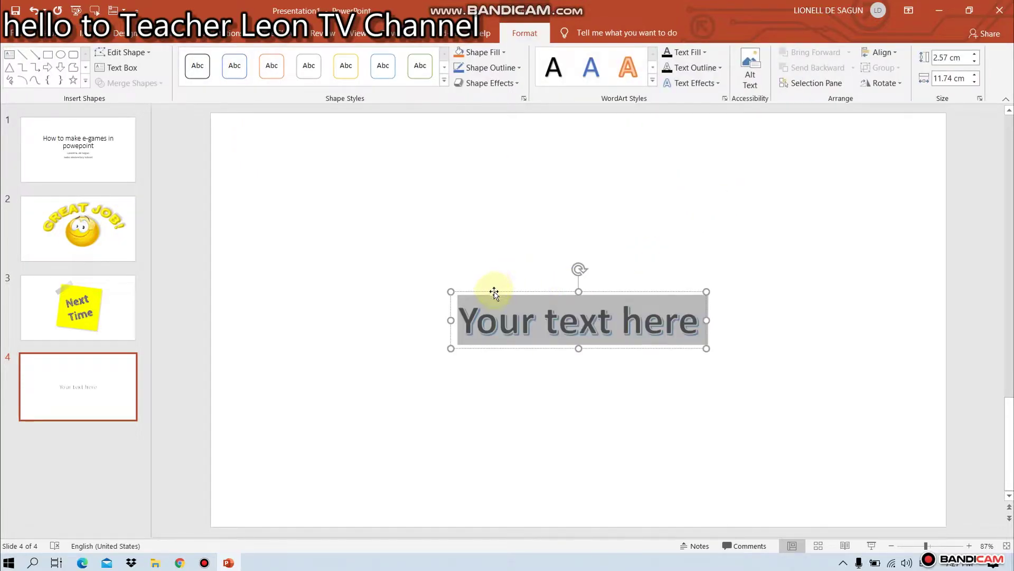
pyautogui.moveTo(494, 292); pyautogui.dragTo(350, 156)
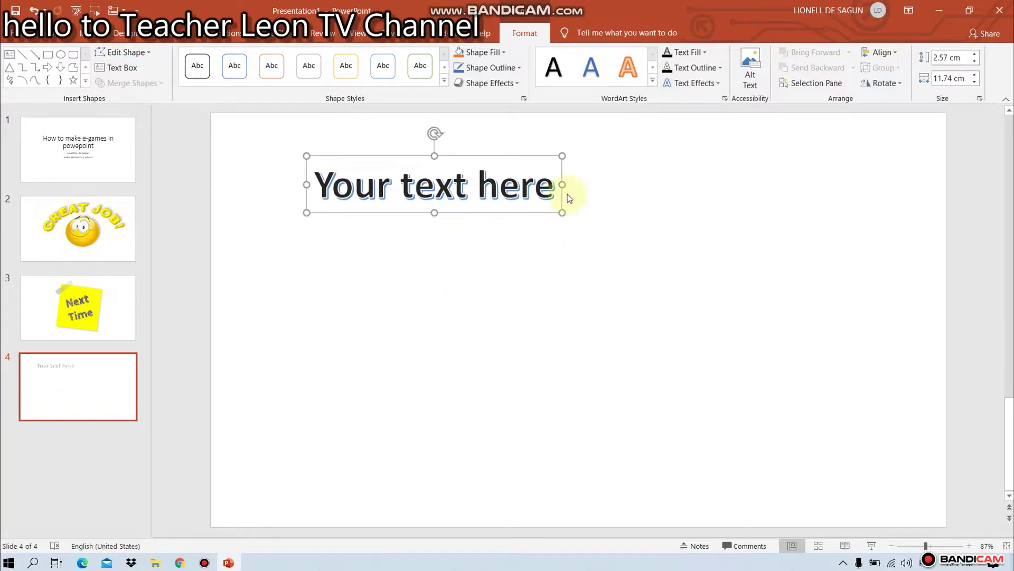
pyautogui.moveTo(561, 185); pyautogui.dragTo(900, 210)
# Replace the WordArt placeholder text with '1 + 1 = 2'
pyautogui.tripleClick(725, 181)
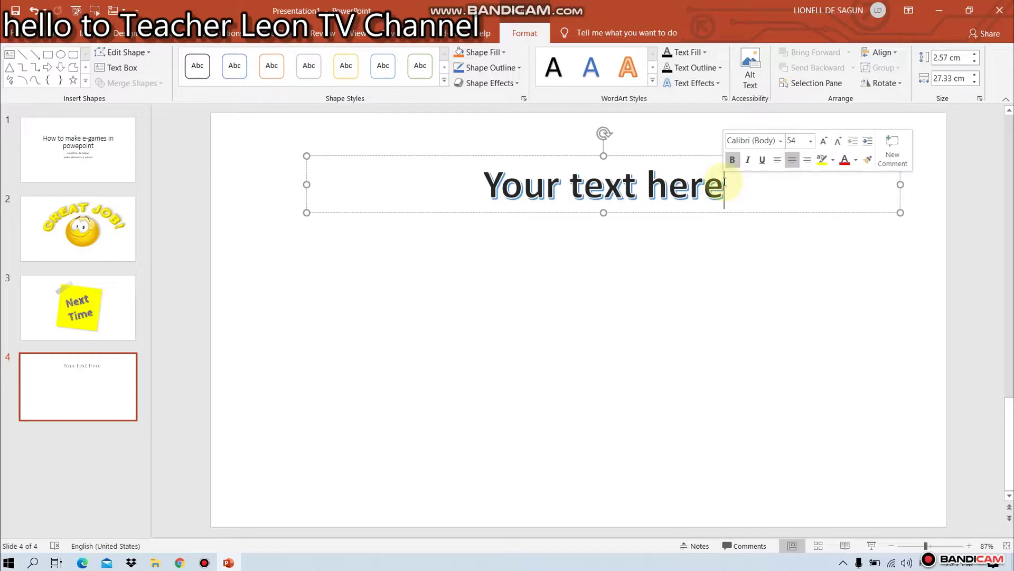
pyautogui.moveTo(725, 181); pyautogui.dragTo(455, 184)
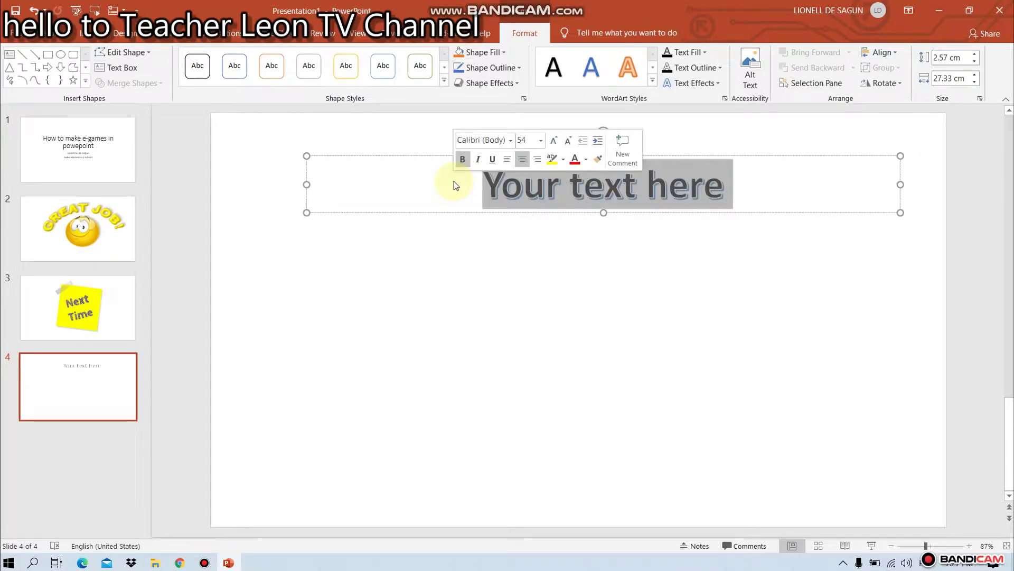
pyautogui.write('1 + 1 ==-')
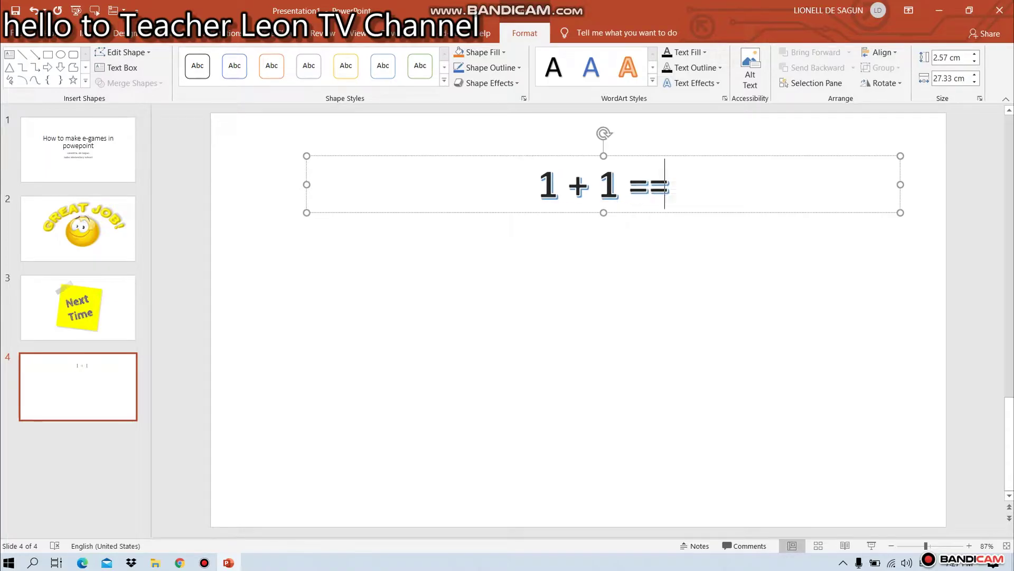
pyautogui.press('BackSpace')
pyautogui.press('BackSpace')
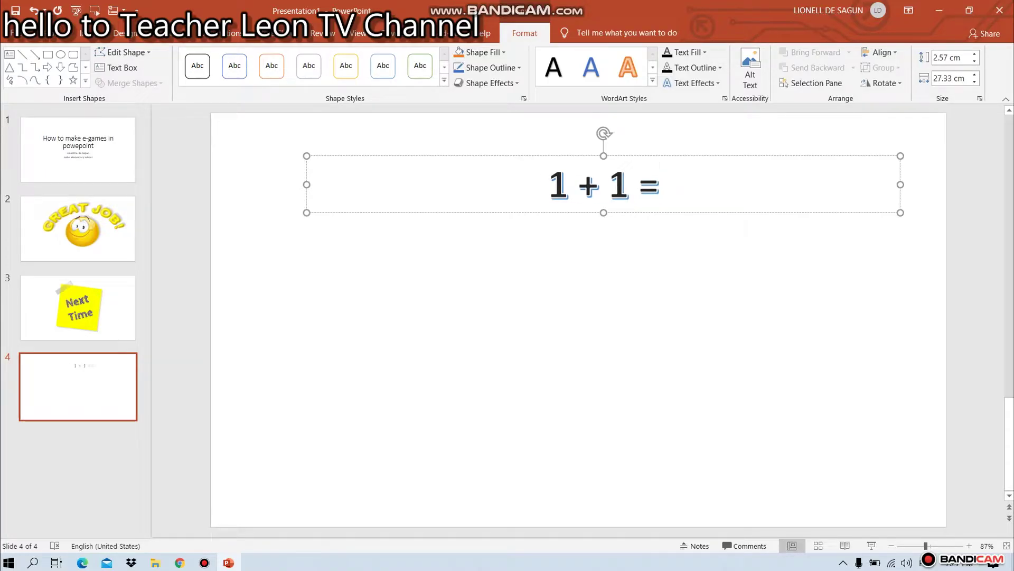
pyautogui.write('2')
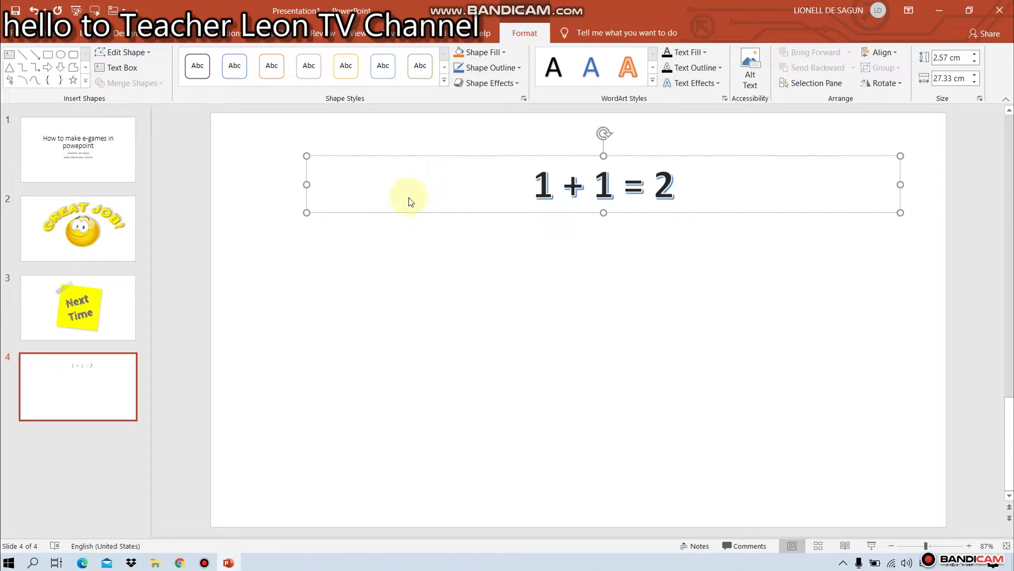
pyautogui.click(428, 211)
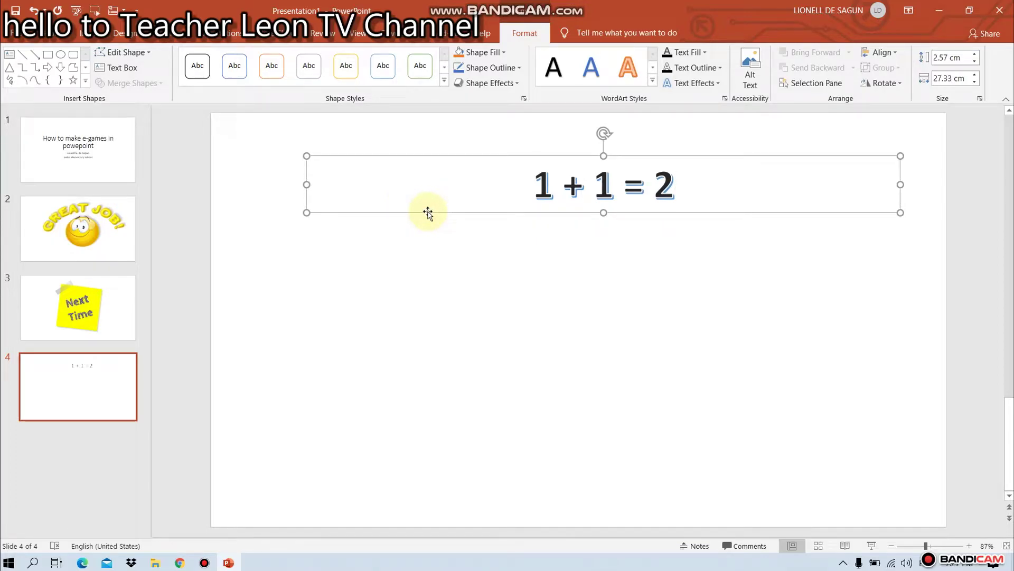
# Duplicate the equation box, move the copy below, and select its text
pyautogui.hotkey('ctrl', 'd')
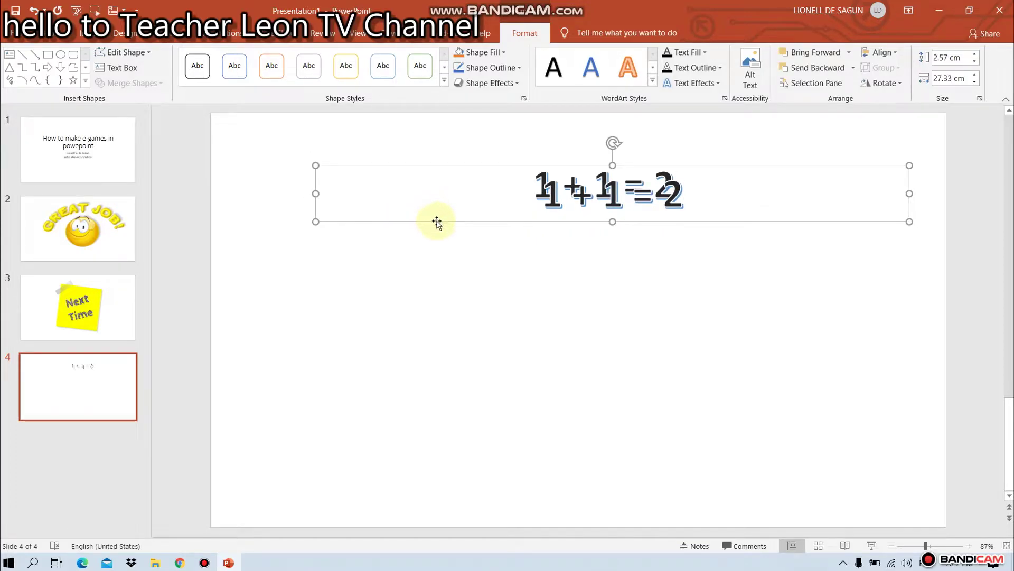
pyautogui.moveTo(430, 219); pyautogui.dragTo(437, 316)
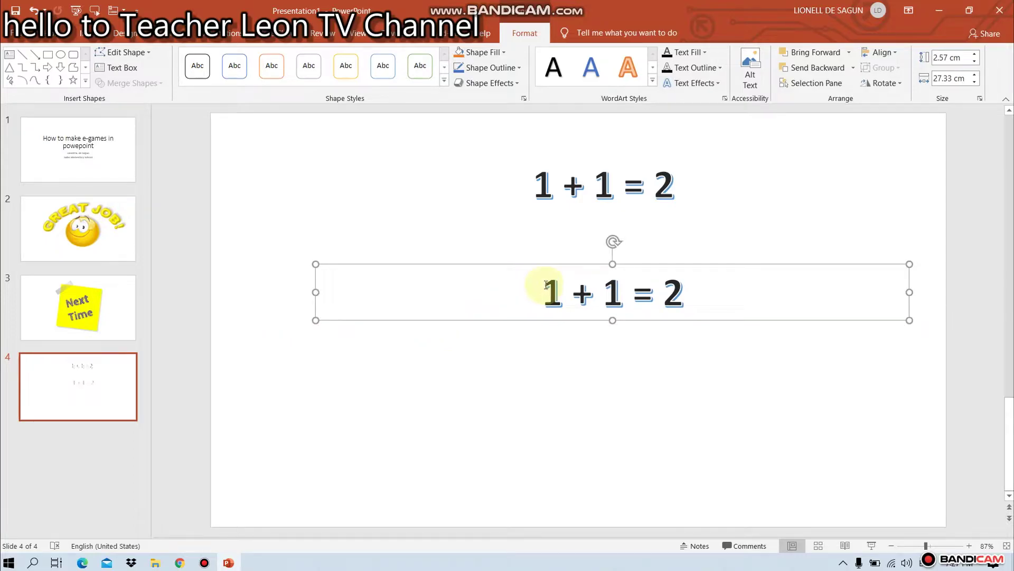
pyautogui.moveTo(544, 290); pyautogui.dragTo(713, 294)
# Make the copy read 'Tama', duplicate it below as 'Mali', then select Tama for linking
pyautogui.write('Tama')
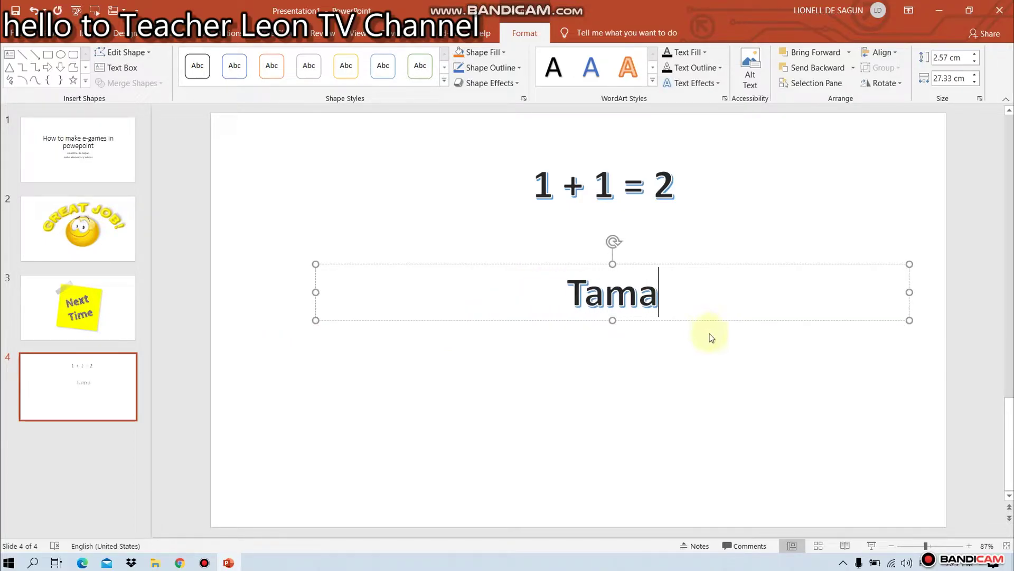
pyautogui.click(716, 321)
pyautogui.hotkey('ctrl', 'd')
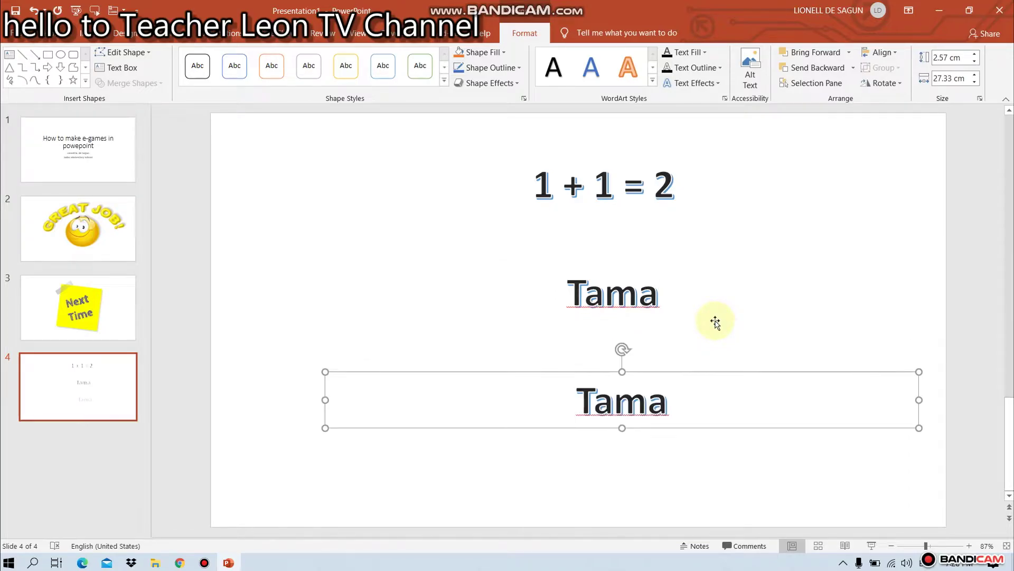
pyautogui.moveTo(667, 403); pyautogui.dragTo(584, 408)
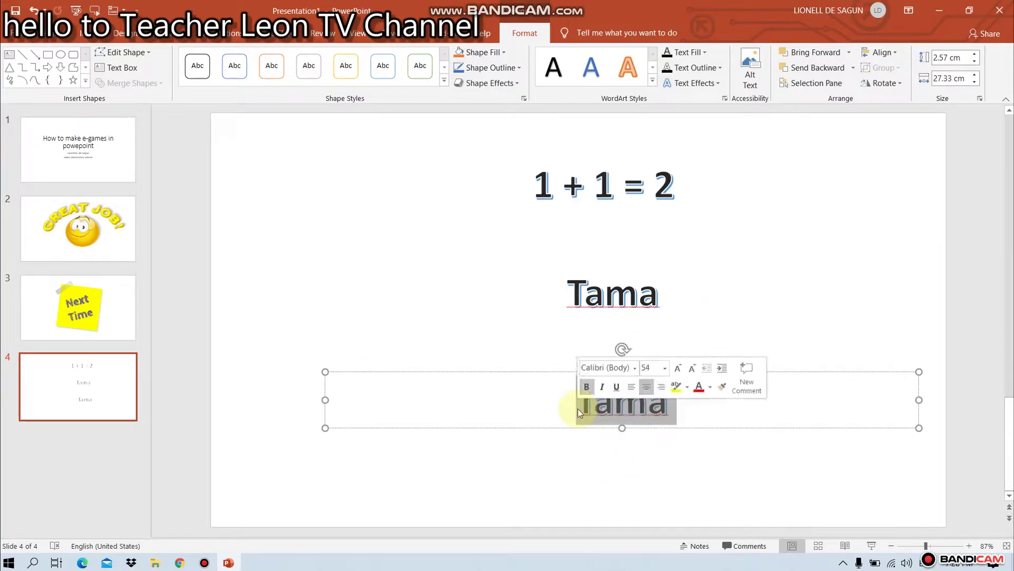
pyautogui.write('Mali')
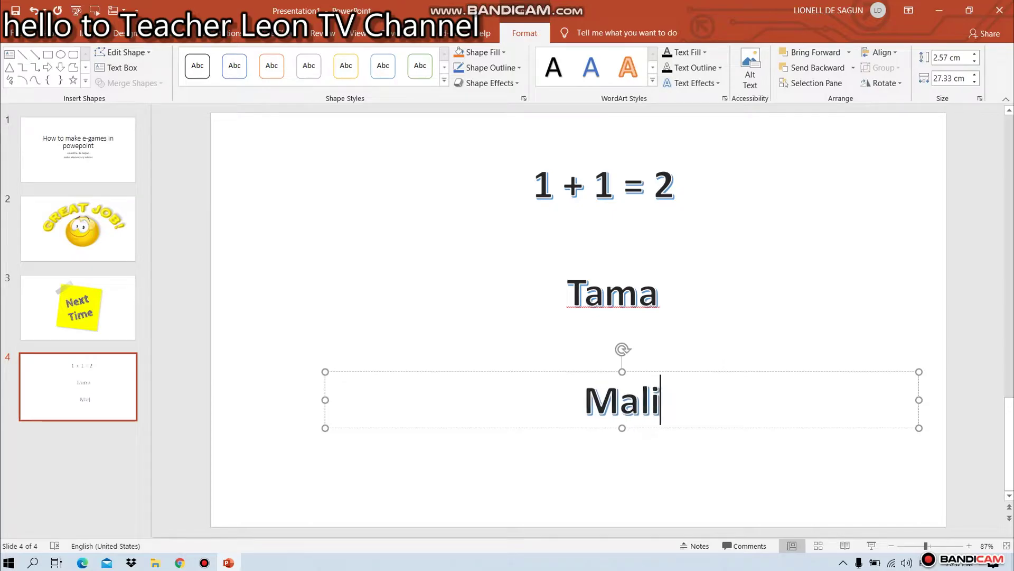
pyautogui.click(738, 310)
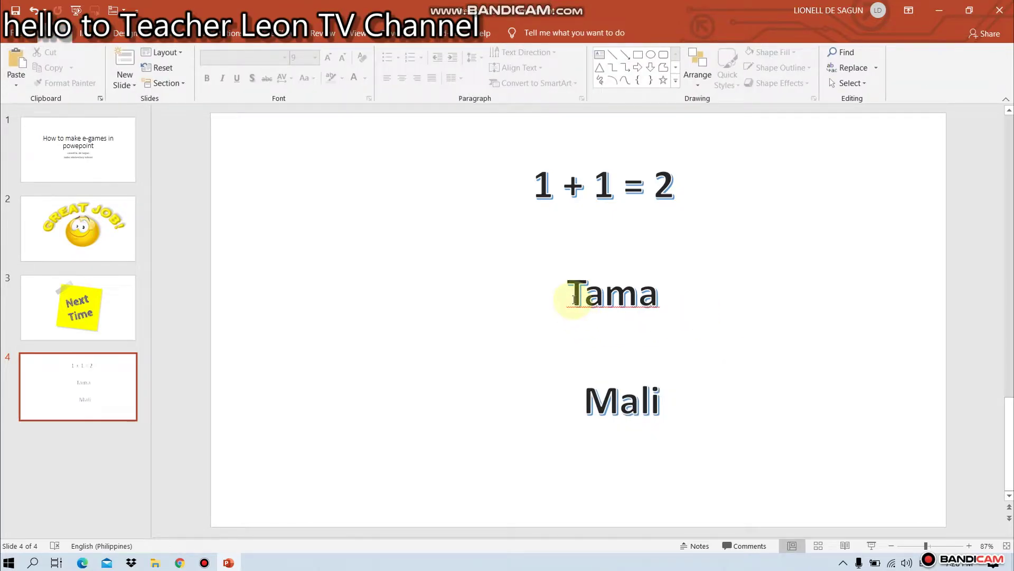
pyautogui.moveTo(571, 293); pyautogui.dragTo(679, 296)
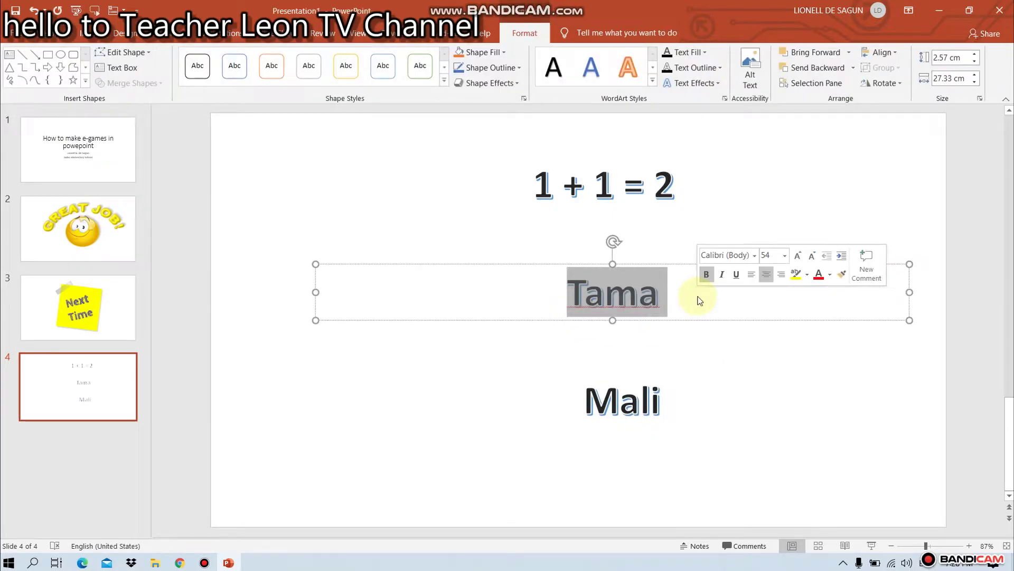
pyautogui.click(91, 35)
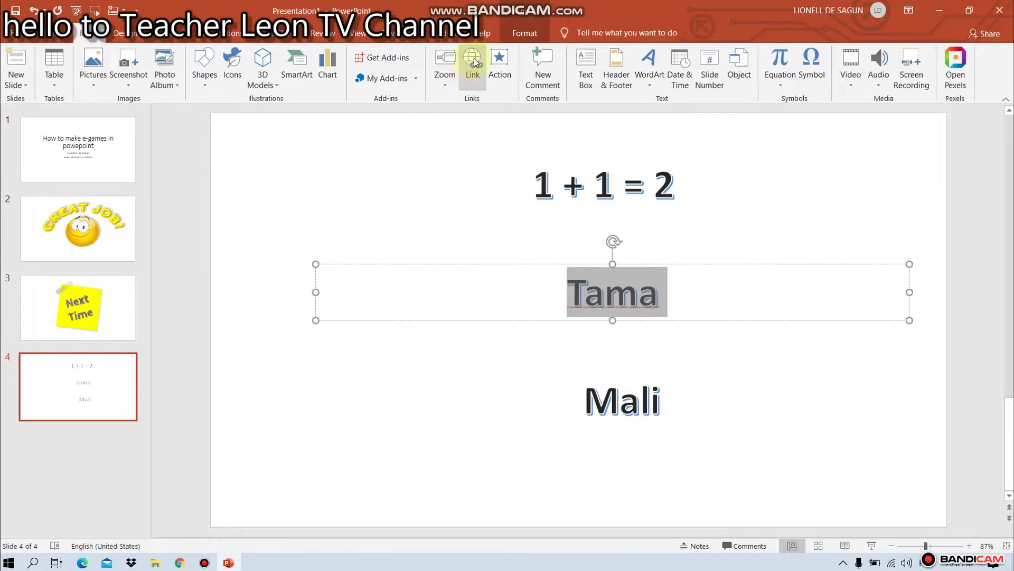
# Give Tama an action hyperlink to Slide 2 (GREAT JOB!) with the Drum Roll sound
pyautogui.click(495, 59)
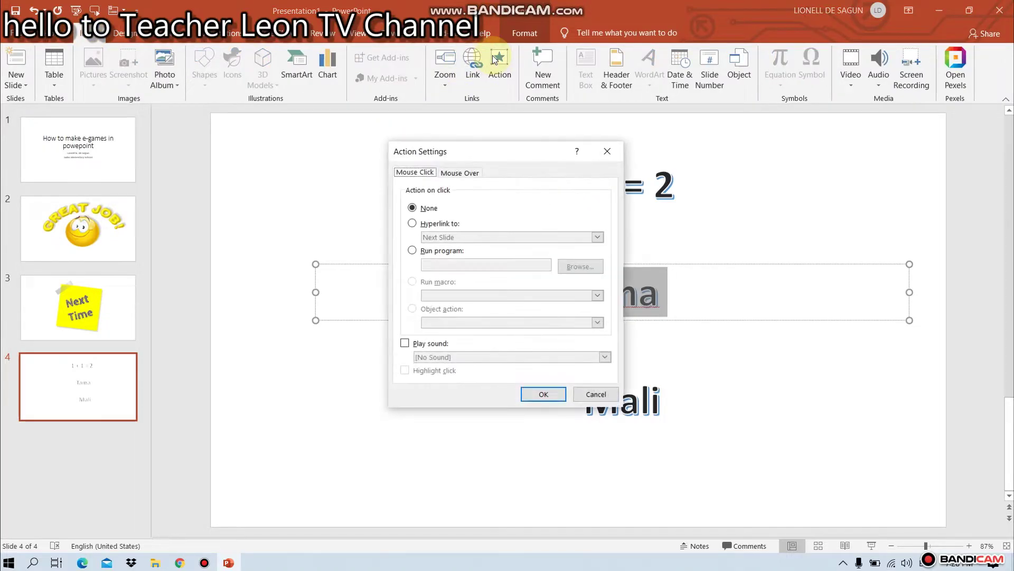
pyautogui.click(413, 224)
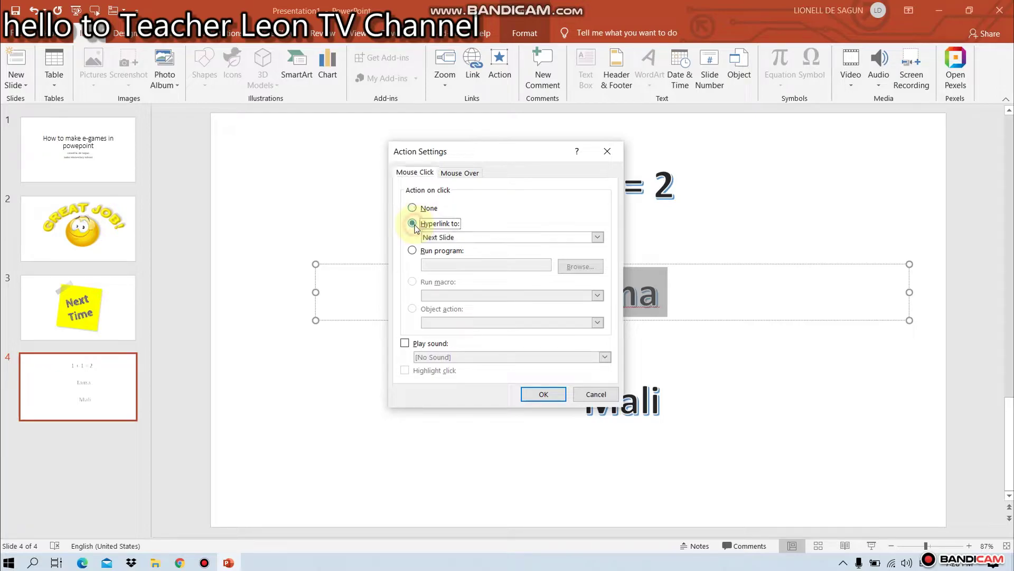
pyautogui.click(598, 237)
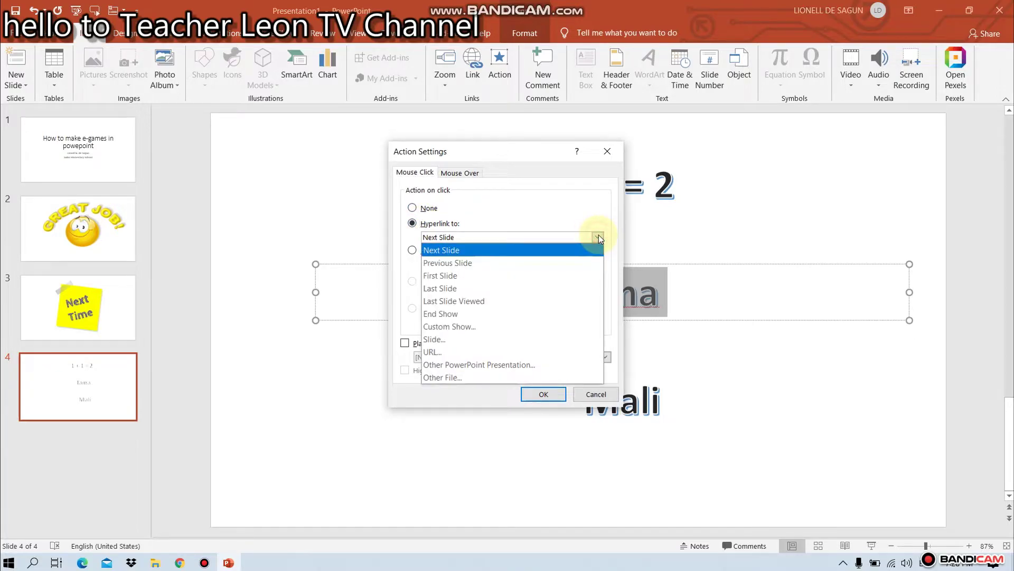
pyautogui.click(447, 340)
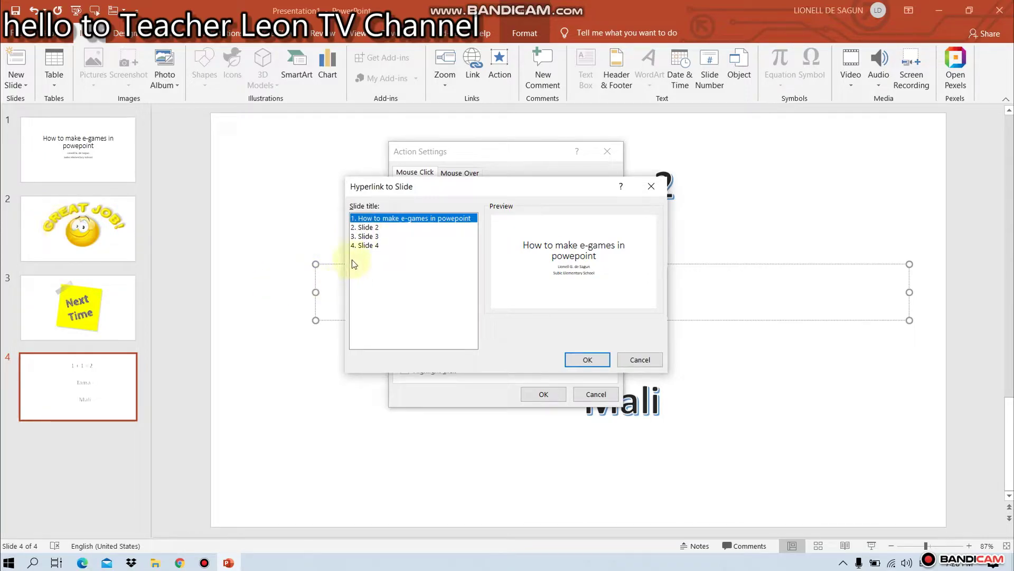
pyautogui.click(370, 228)
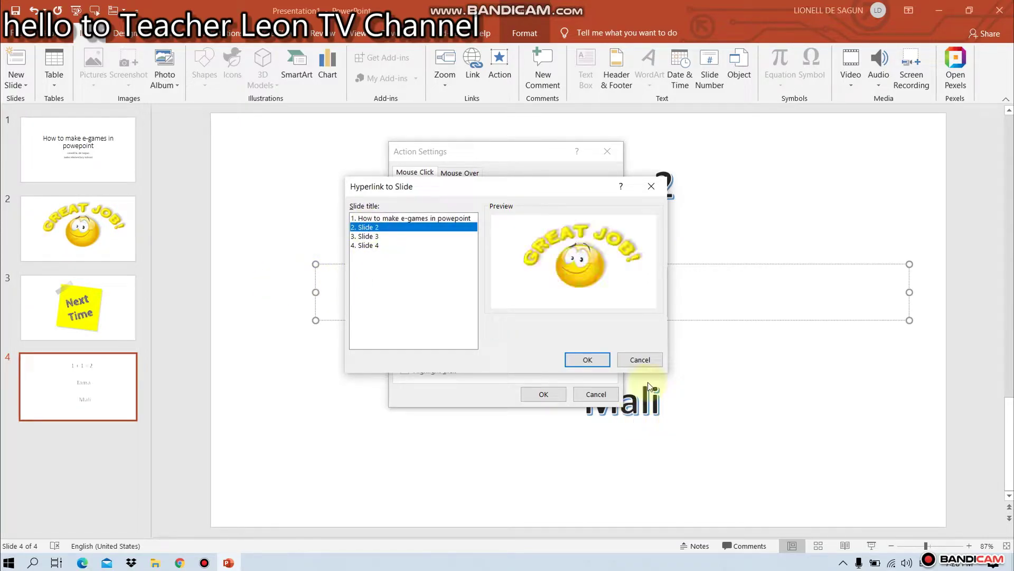
pyautogui.click(596, 363)
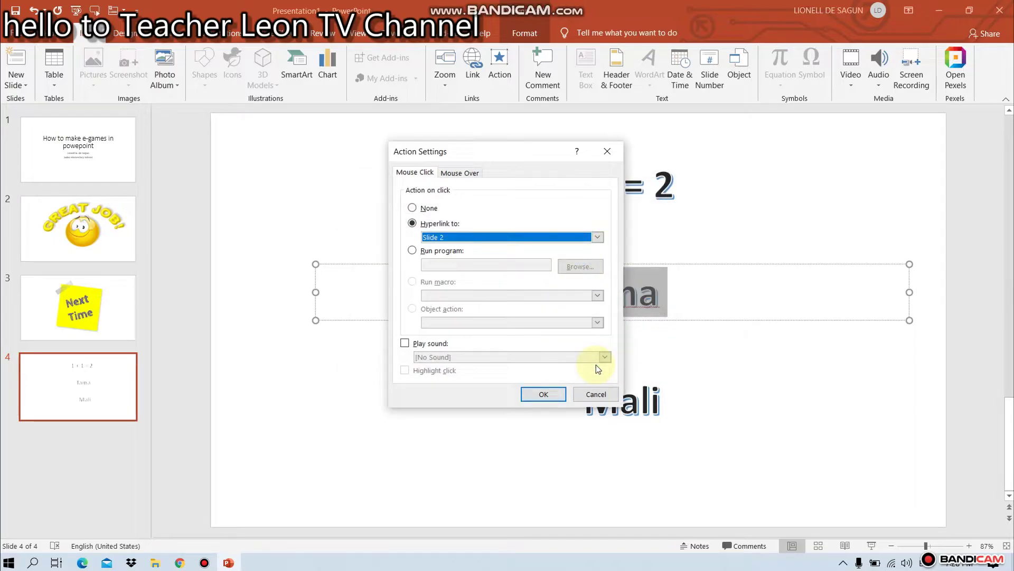
pyautogui.click(406, 343)
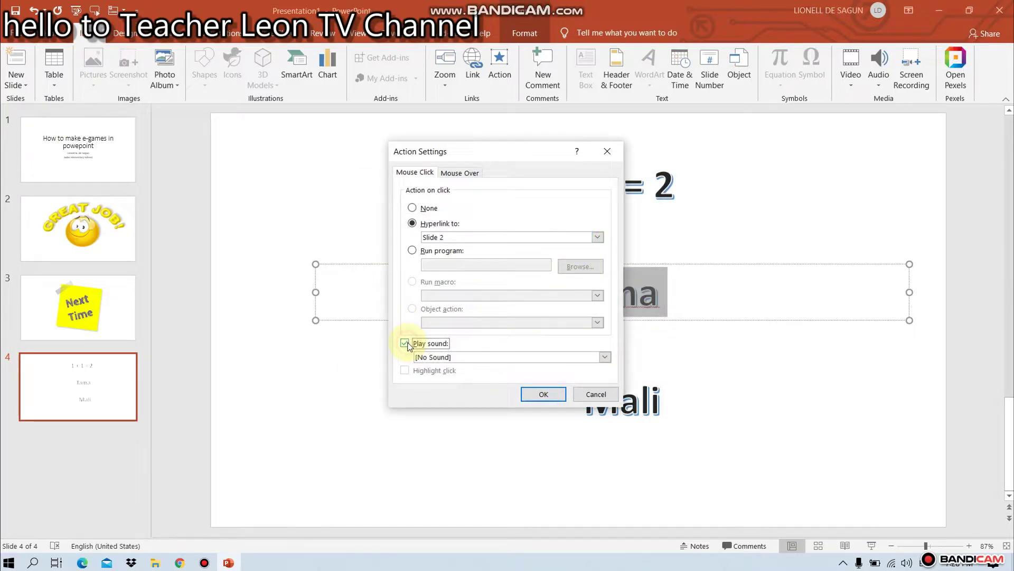
pyautogui.click(606, 358)
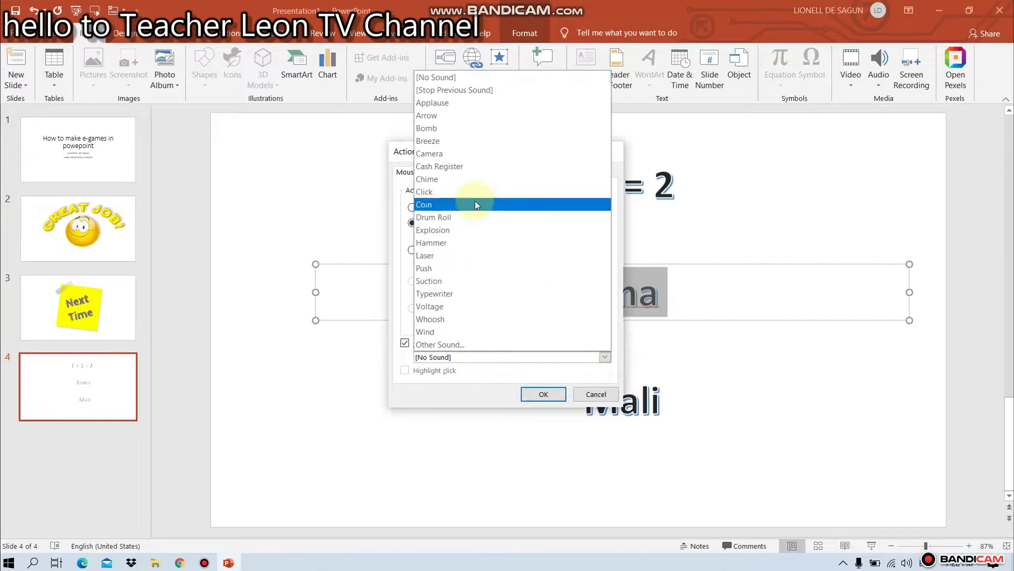
pyautogui.click(474, 216)
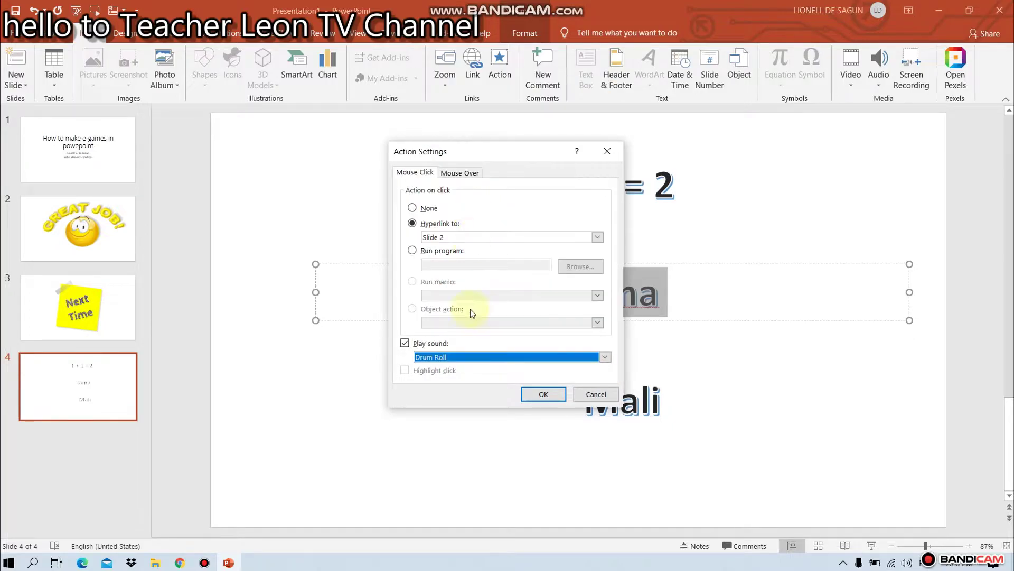
pyautogui.click(543, 395)
pyautogui.click(775, 362)
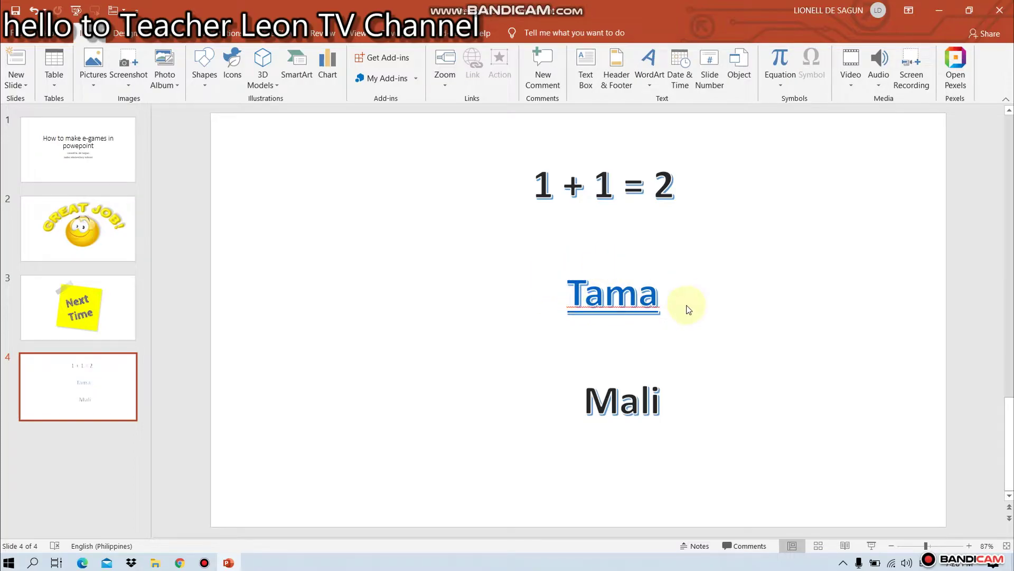
# Give Mali an action hyperlink to Slide 3 (Next Time) with the Drum Roll sound
pyautogui.moveTo(666, 403); pyautogui.dragTo(562, 399)
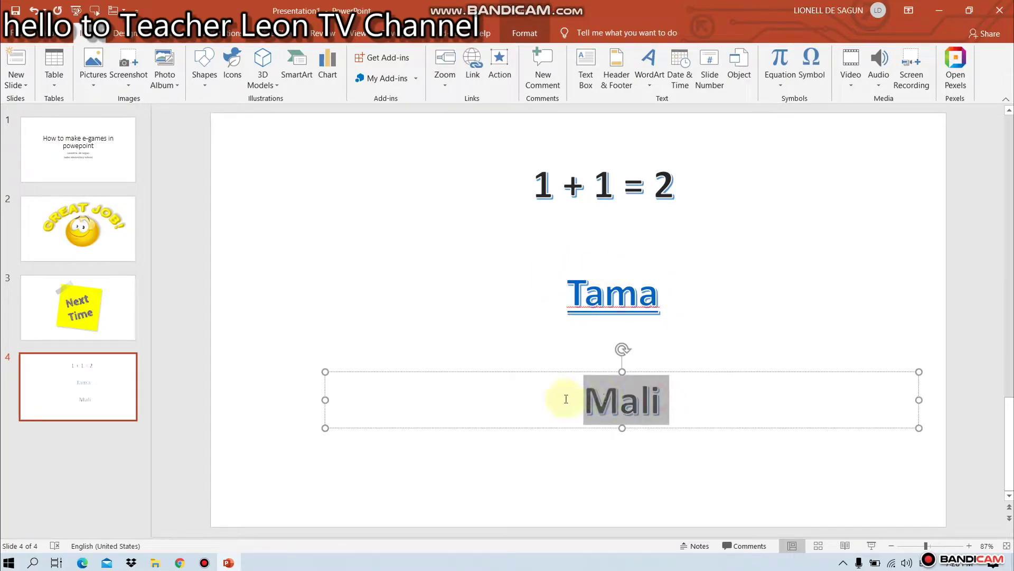
pyautogui.click(499, 66)
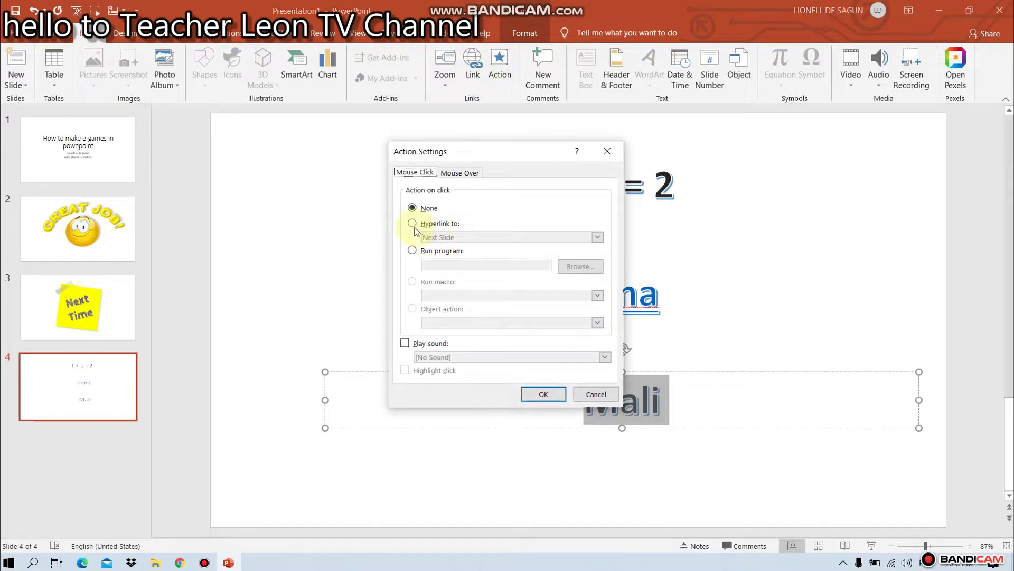
pyautogui.click(412, 224)
pyautogui.click(598, 238)
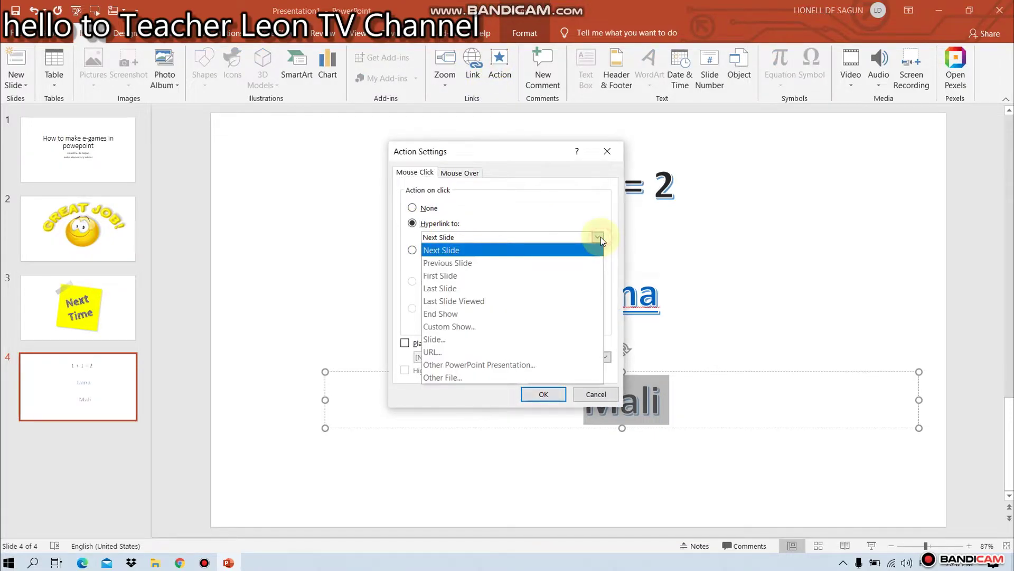
pyautogui.click(497, 339)
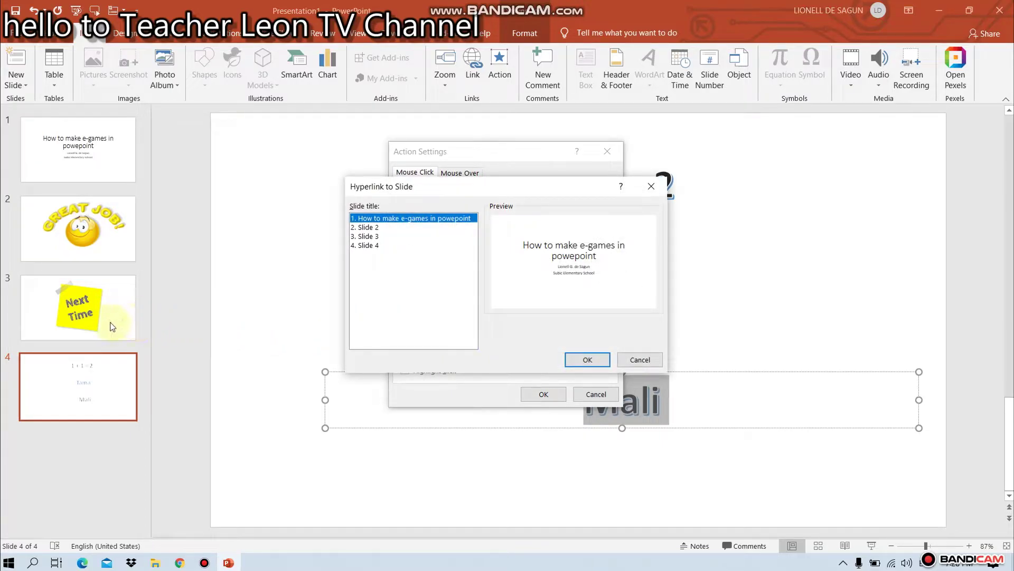
pyautogui.click(368, 238)
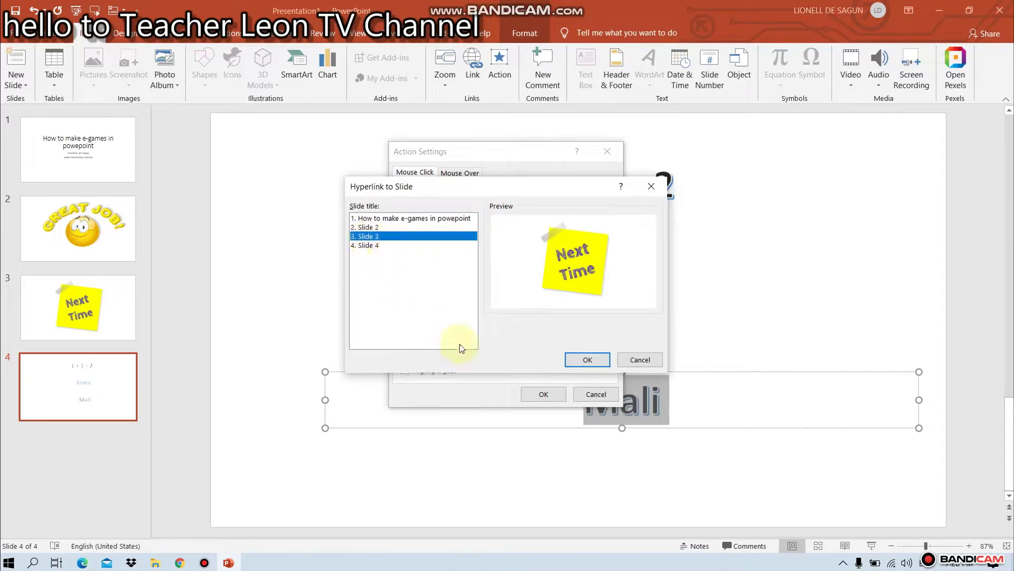
pyautogui.click(581, 359)
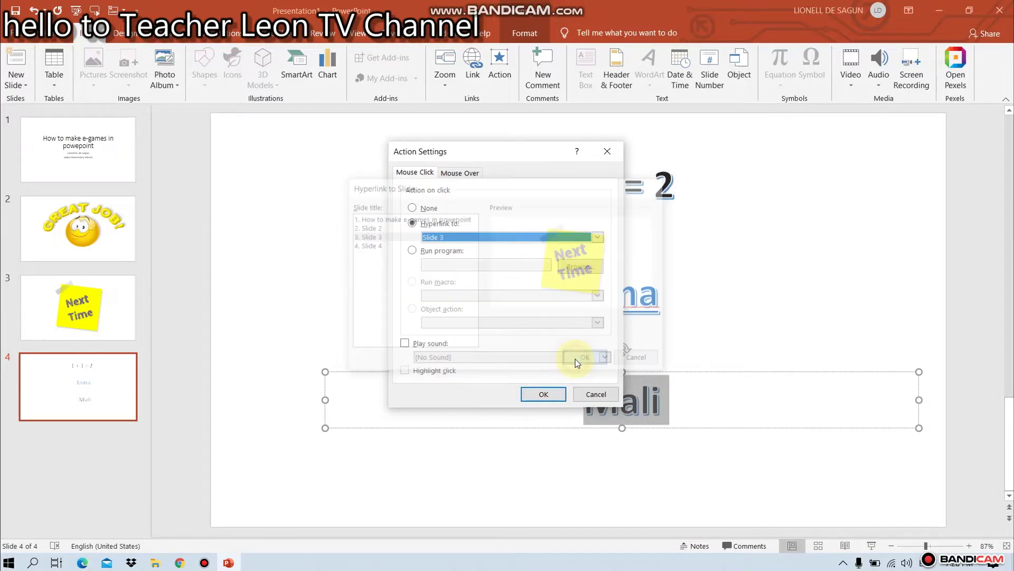
pyautogui.click(405, 344)
pyautogui.click(605, 358)
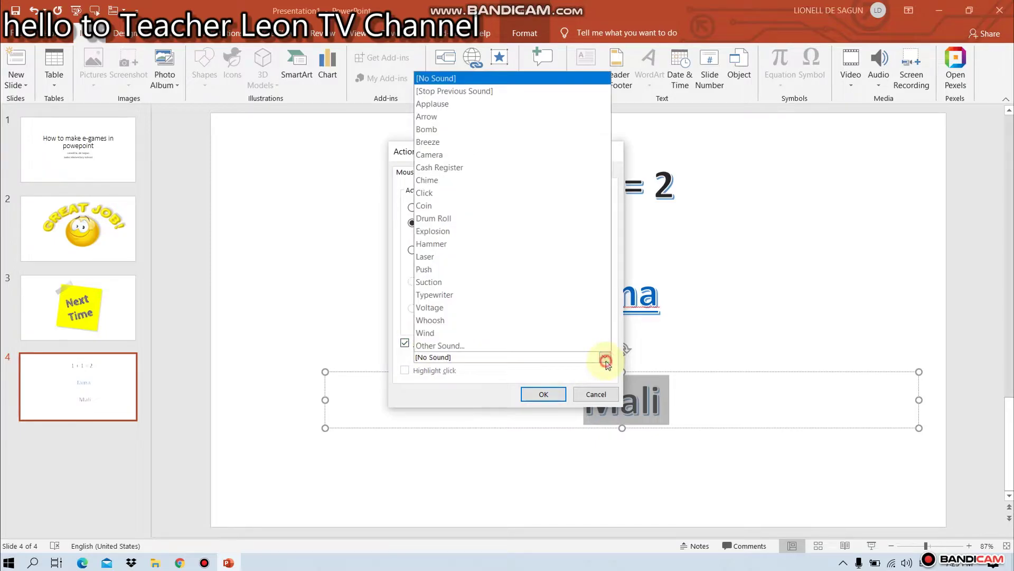
pyautogui.click(451, 222)
pyautogui.click(551, 395)
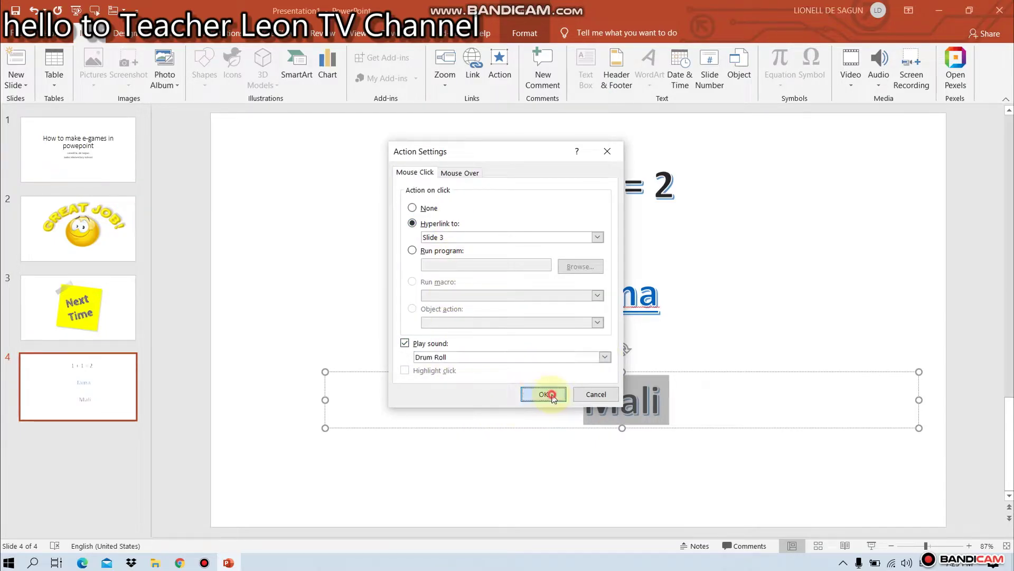
pyautogui.click(528, 480)
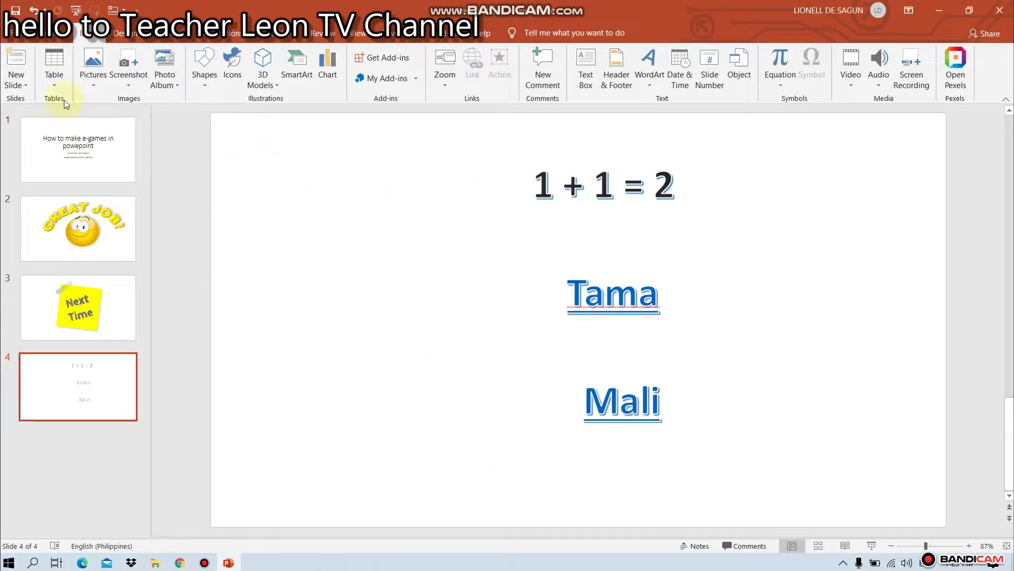
pyautogui.click(44, 33)
# Add a blank slide 5, then delete it to return to four slides
pyautogui.click(136, 85)
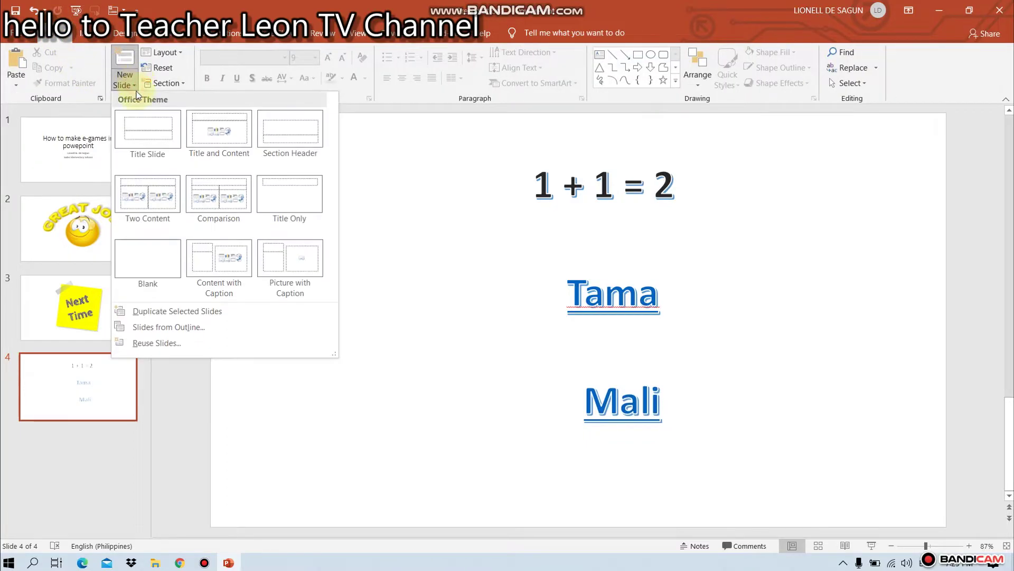
pyautogui.click(170, 286)
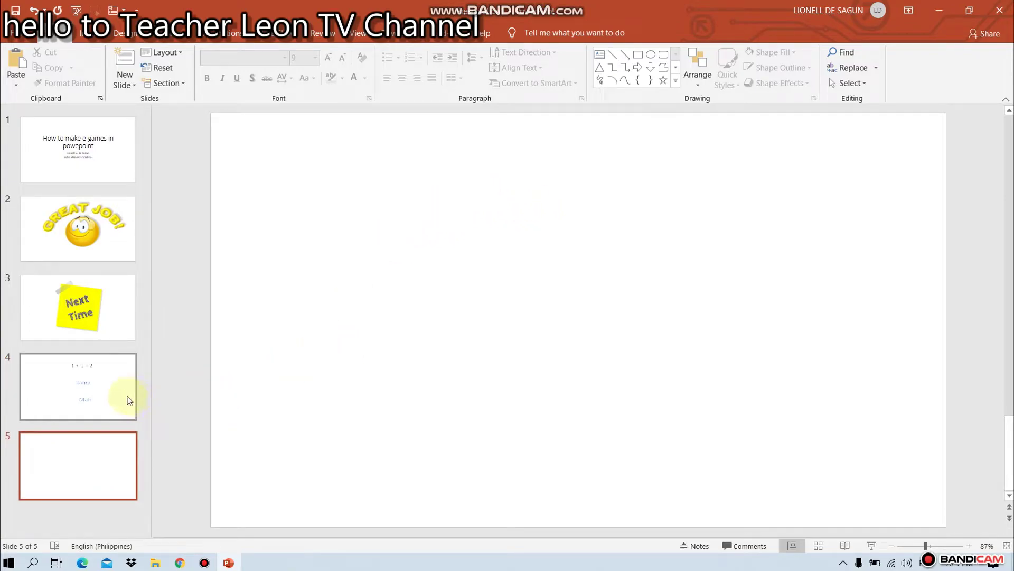
pyautogui.click(108, 460)
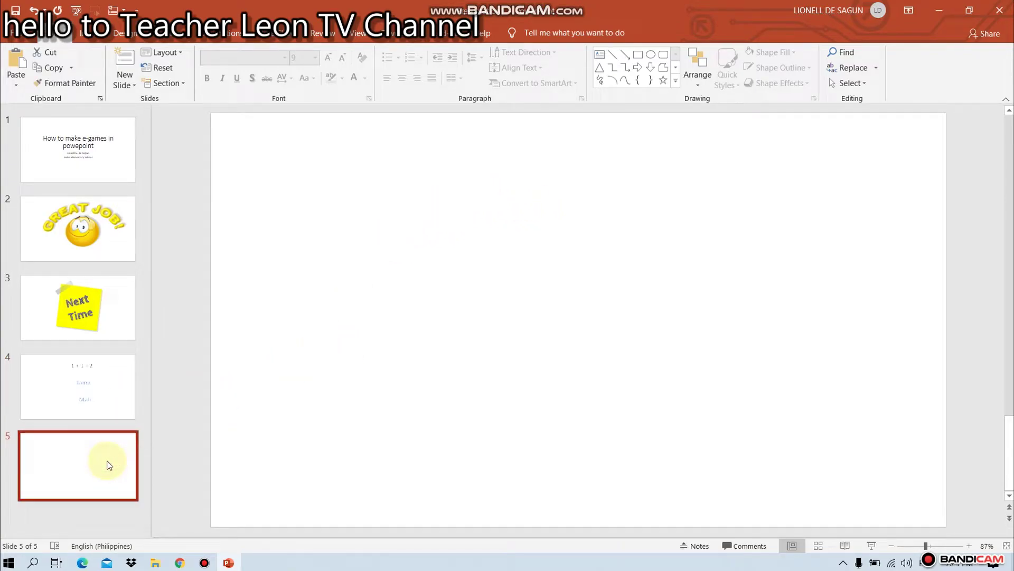
pyautogui.press('Delete')
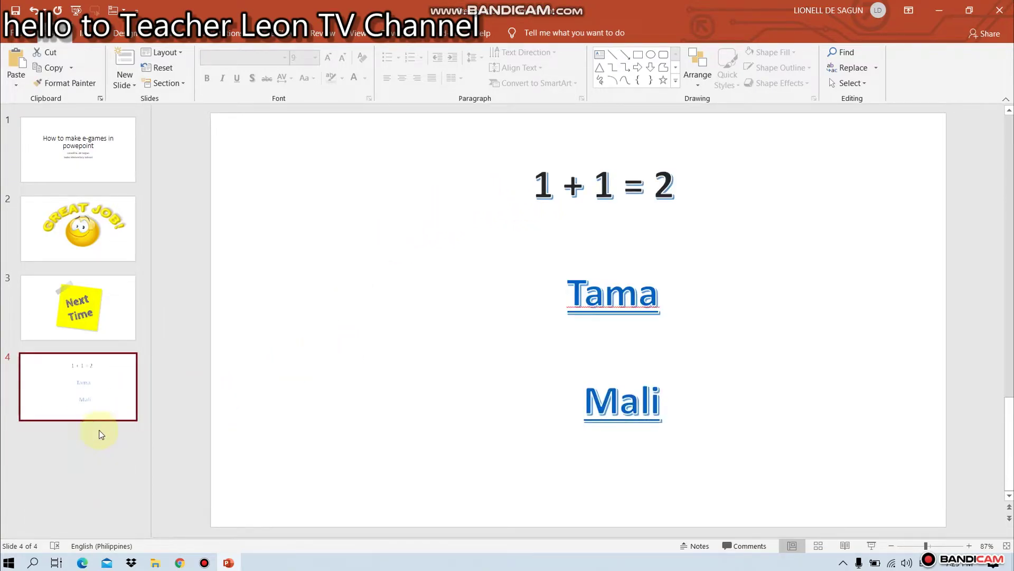
pyautogui.click(137, 86)
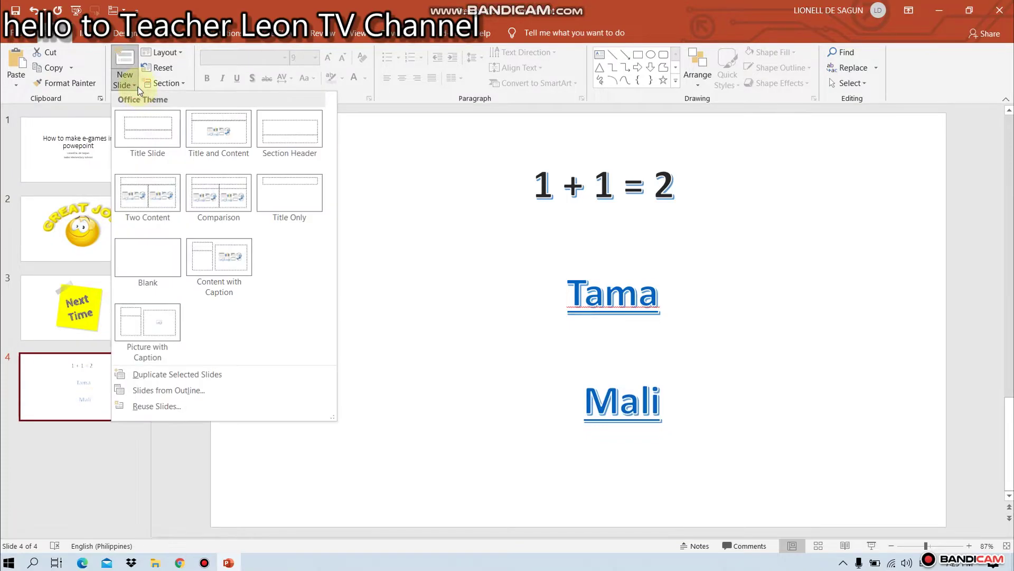
# Duplicate quiz slide 4 and change the new slide's question to '3 + 5= 8'
pyautogui.click(174, 378)
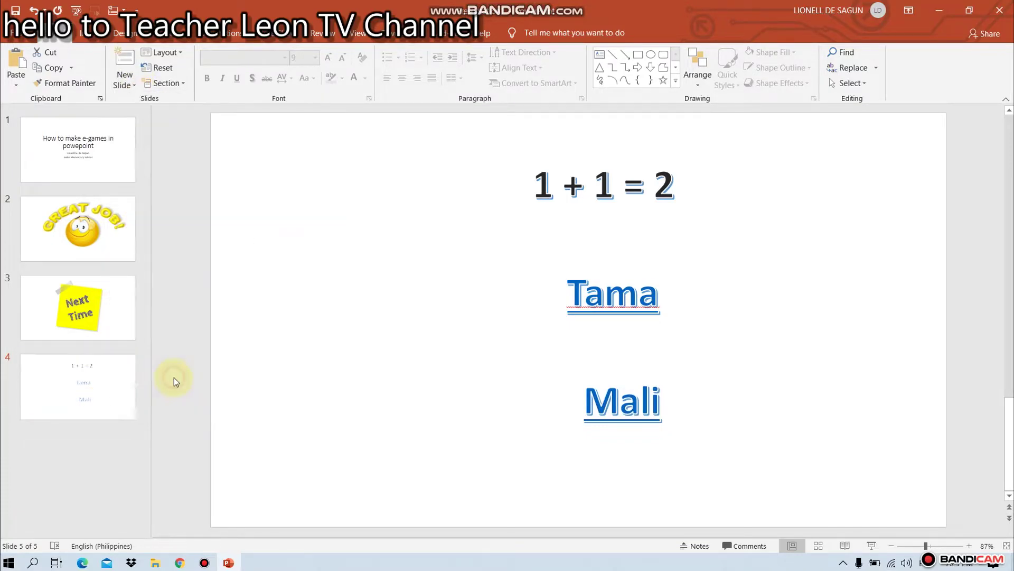
pyautogui.click(538, 178)
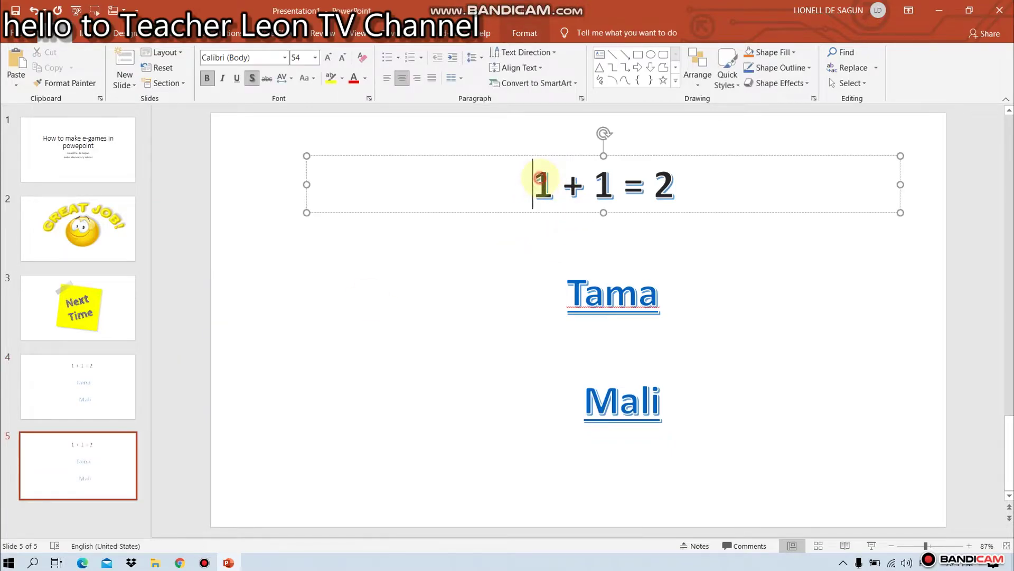
pyautogui.moveTo(538, 178); pyautogui.dragTo(737, 195)
pyautogui.write('3 ')
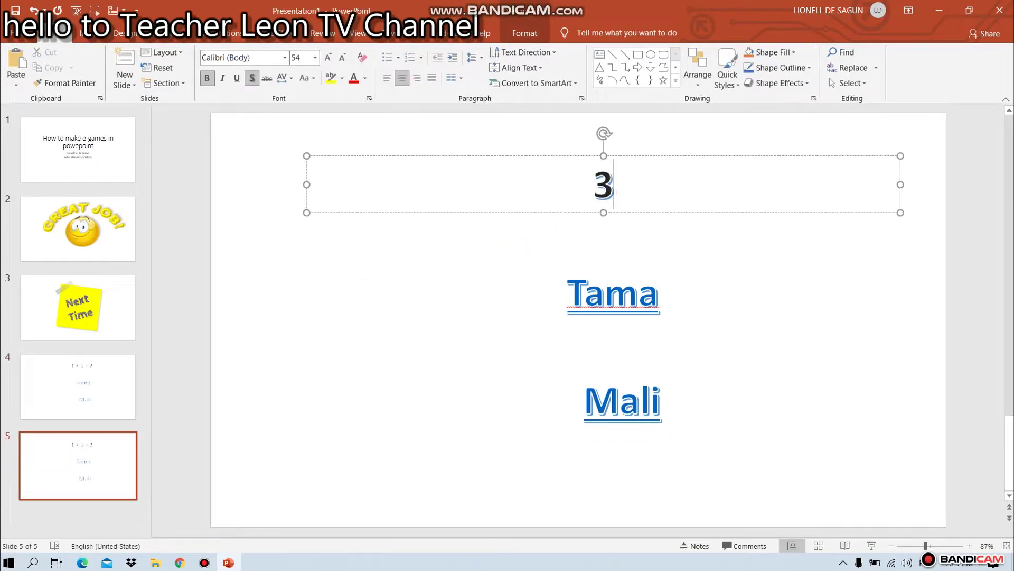
pyautogui.write('+ 5')
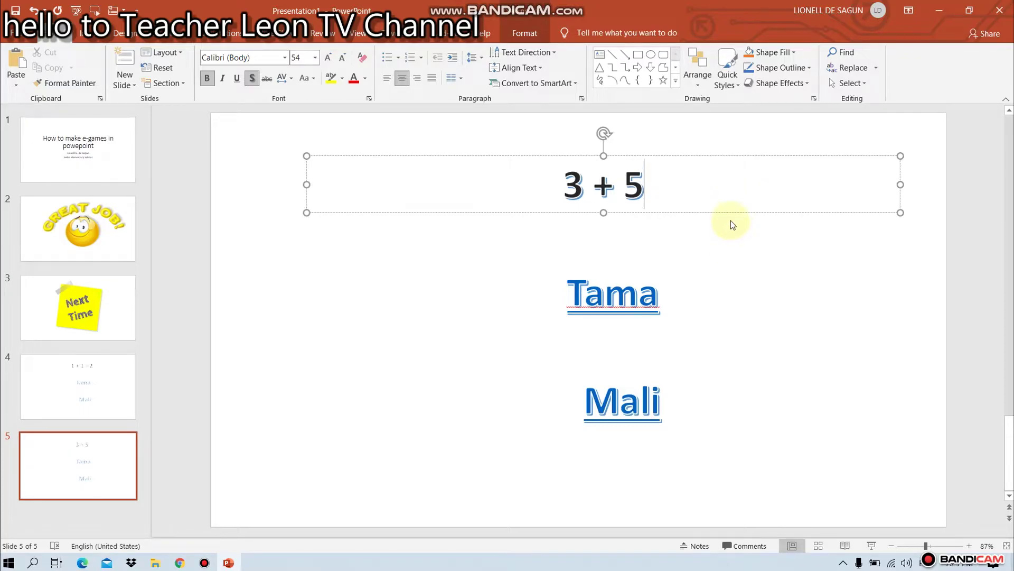
pyautogui.write('= 8')
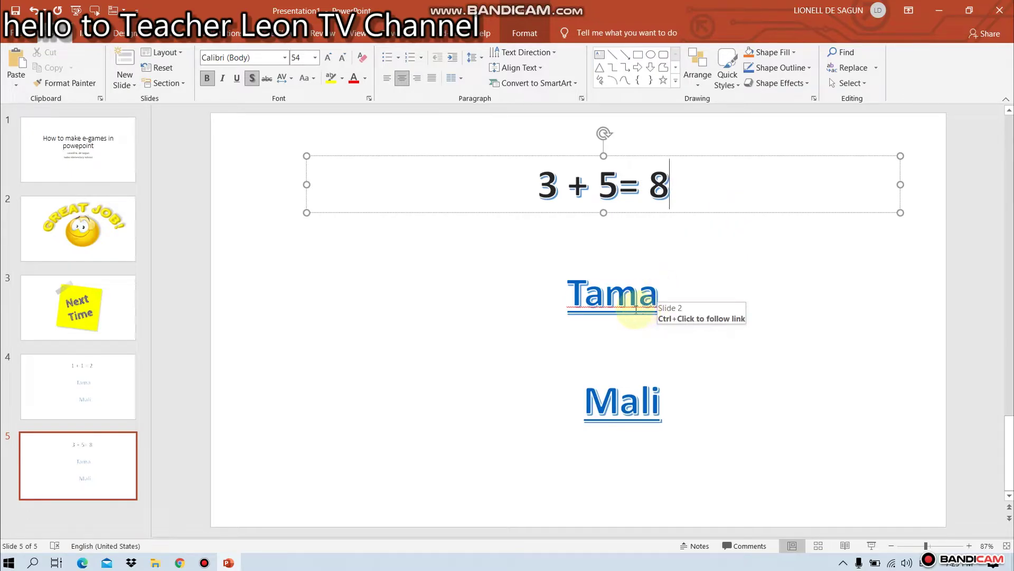
# Redirect slide 5's Tama answer to hyperlink to slide 3, Next Time, with Drum Roll
pyautogui.click(573, 290)
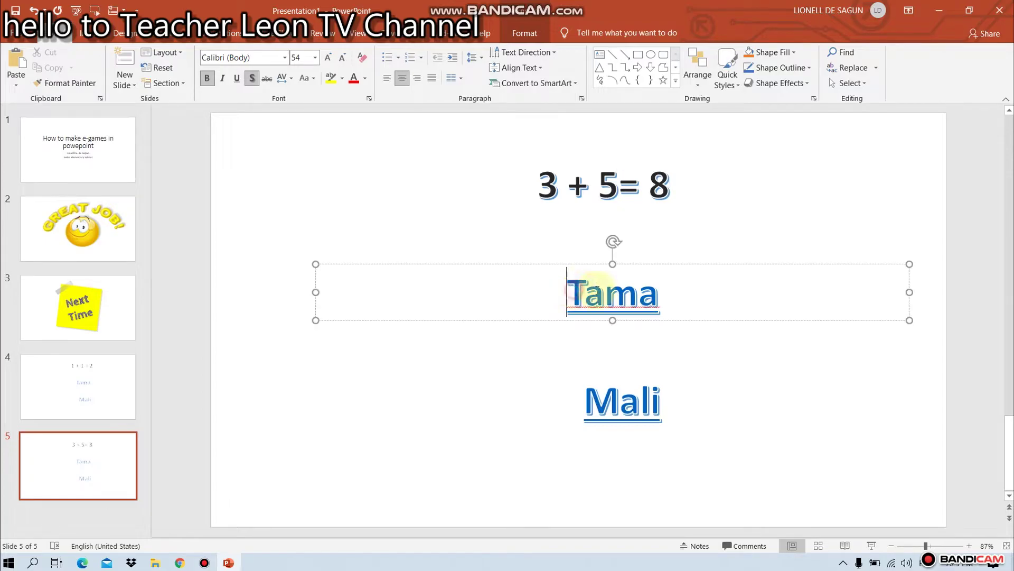
pyautogui.moveTo(568, 291); pyautogui.dragTo(709, 294)
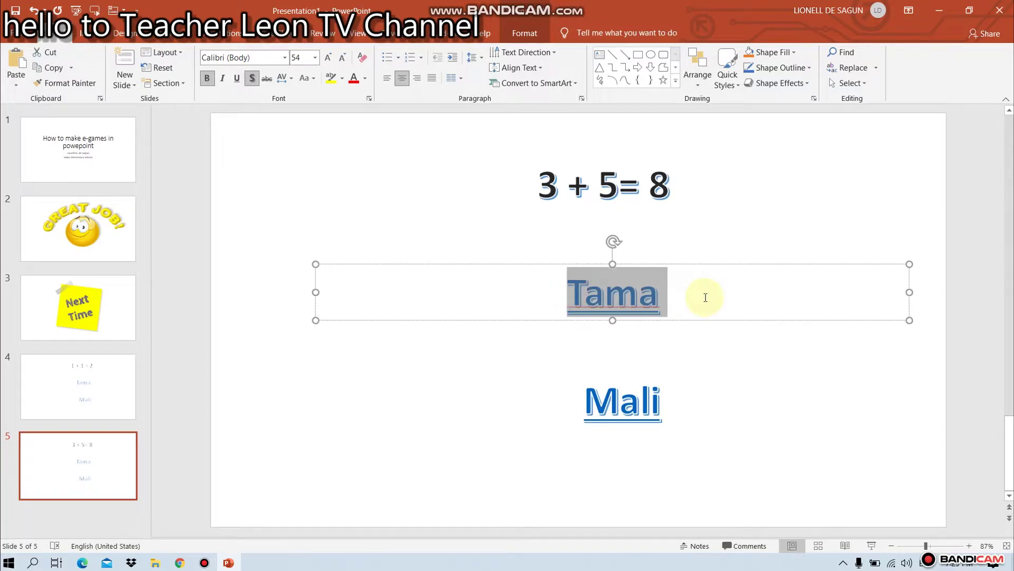
pyautogui.click(85, 34)
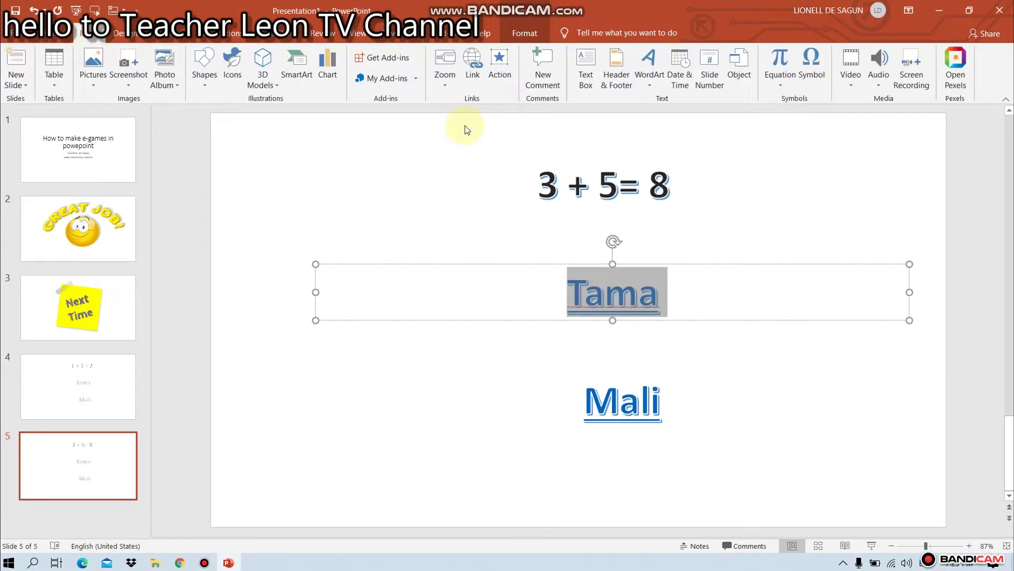
pyautogui.click(500, 61)
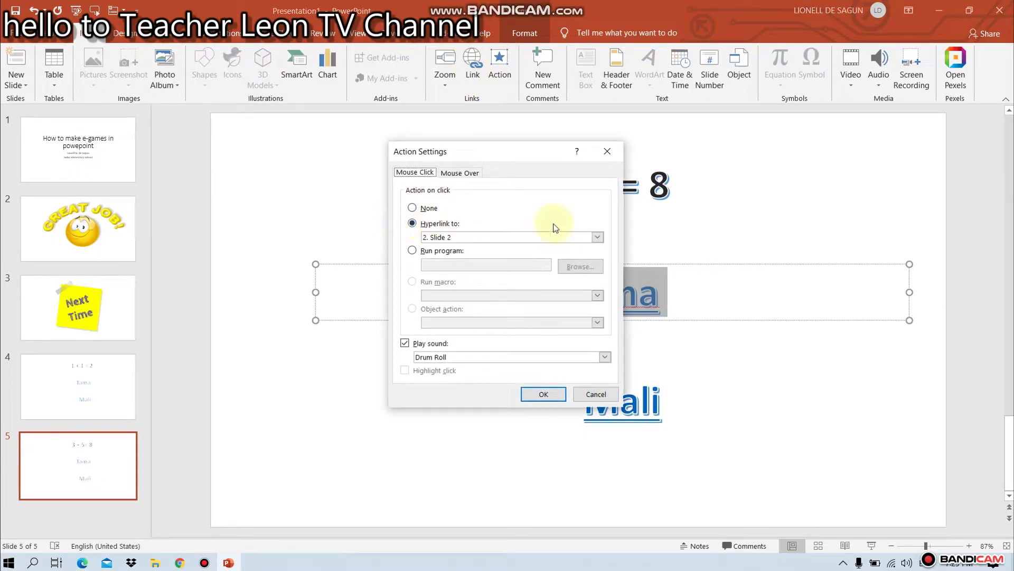
pyautogui.click(598, 237)
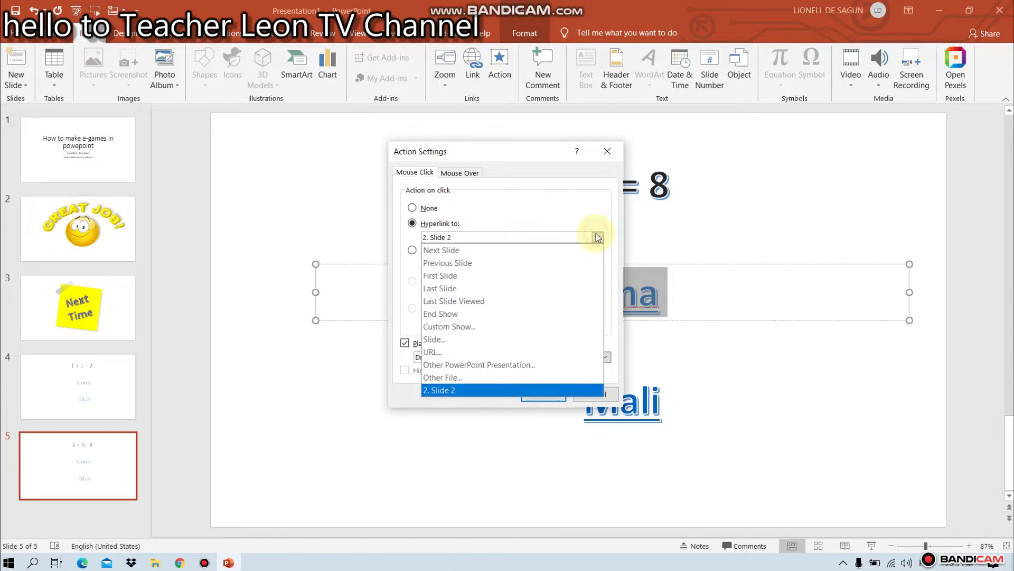
pyautogui.click(450, 340)
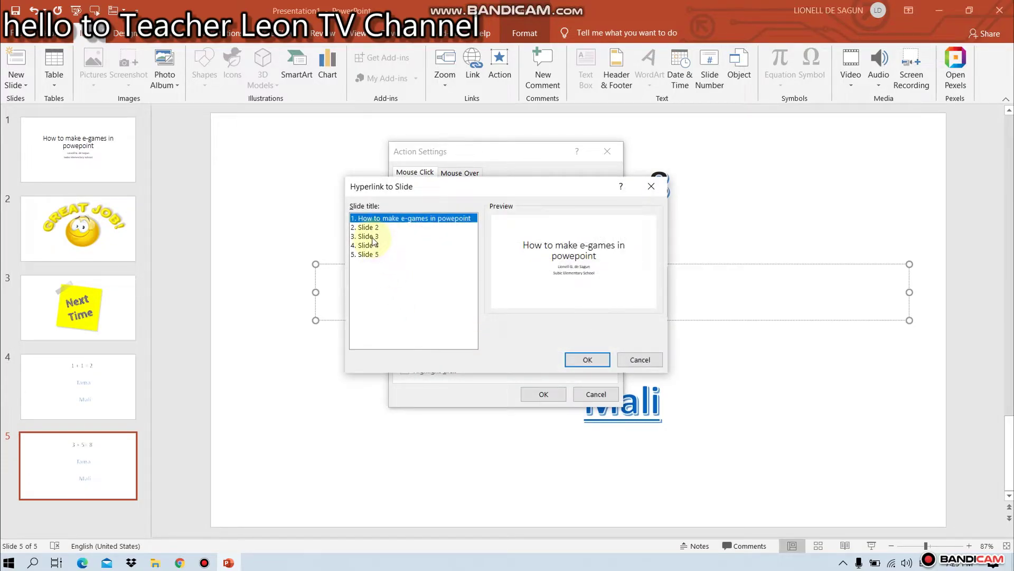
pyautogui.click(373, 238)
pyautogui.click(585, 359)
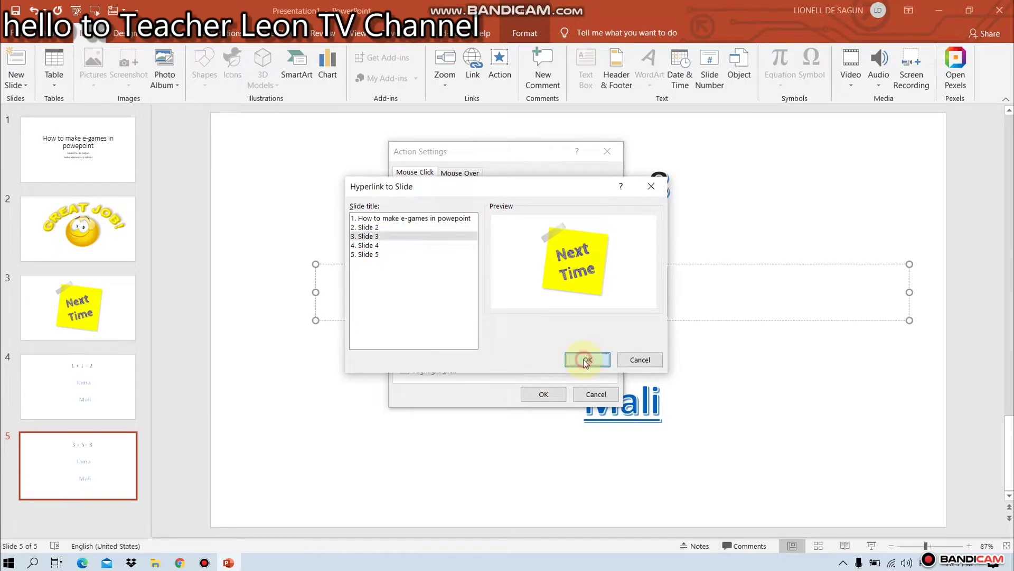
pyautogui.click(542, 394)
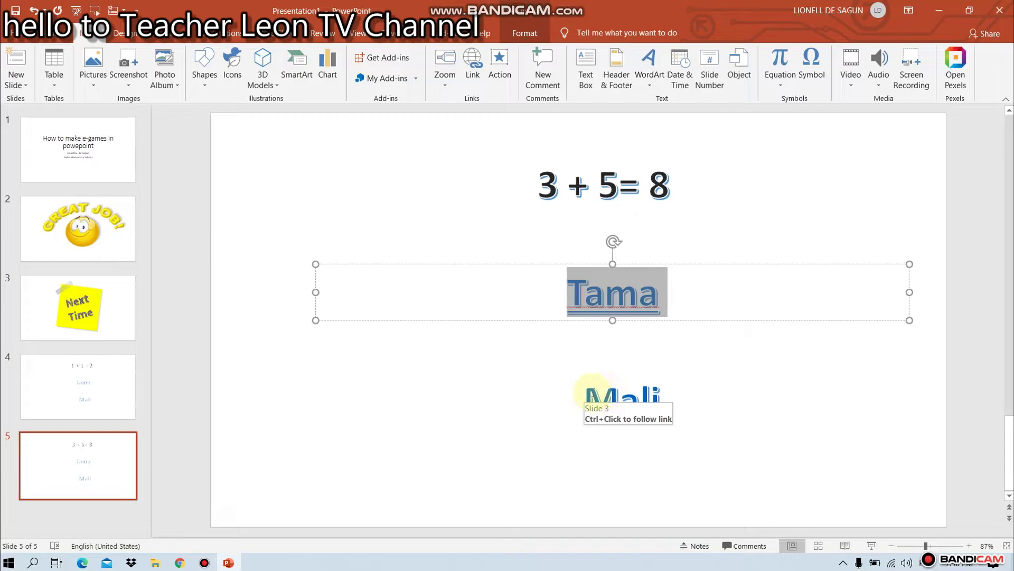
pyautogui.click(585, 395)
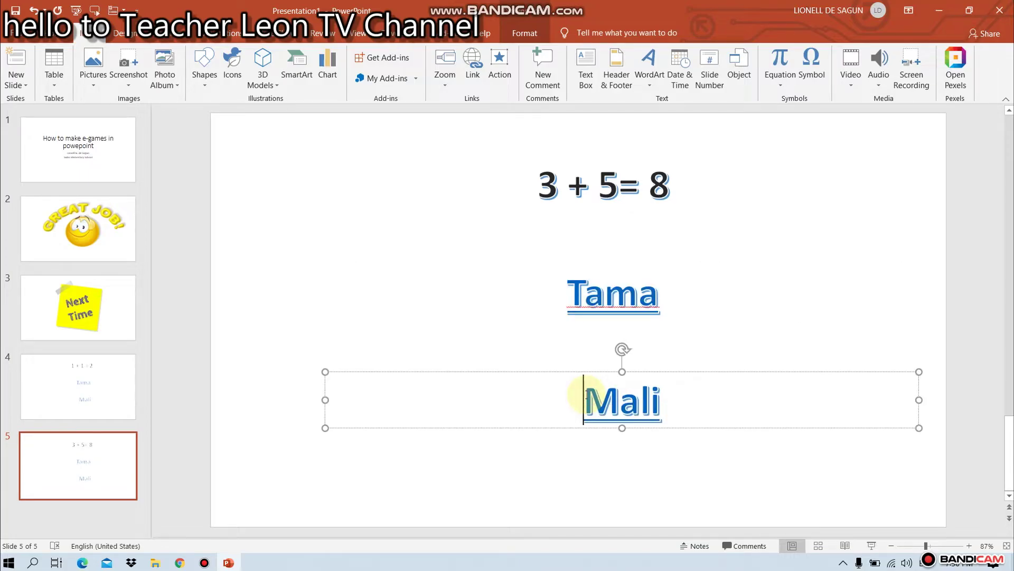
# Hyperlink slide 5's Mali answer to slide 2, GREAT JOB!, keeping the Drum Roll sound
pyautogui.moveTo(586, 395); pyautogui.dragTo(680, 403)
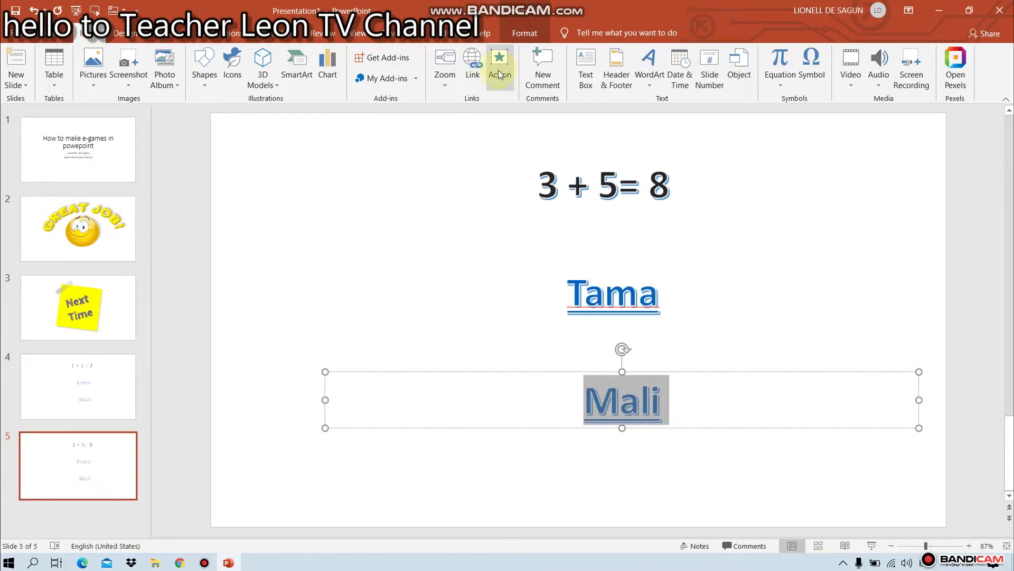
pyautogui.click(500, 74)
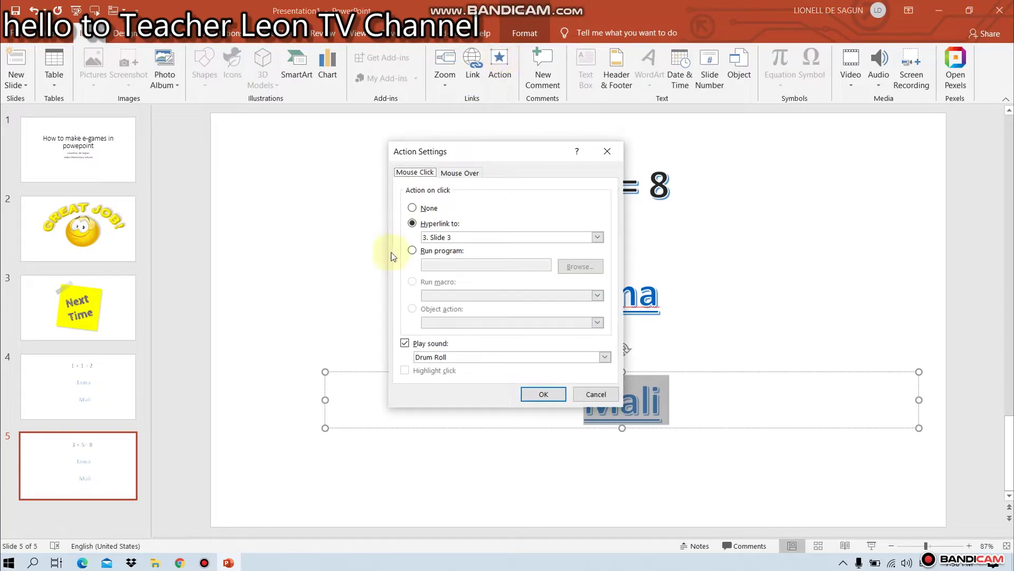
pyautogui.click(600, 237)
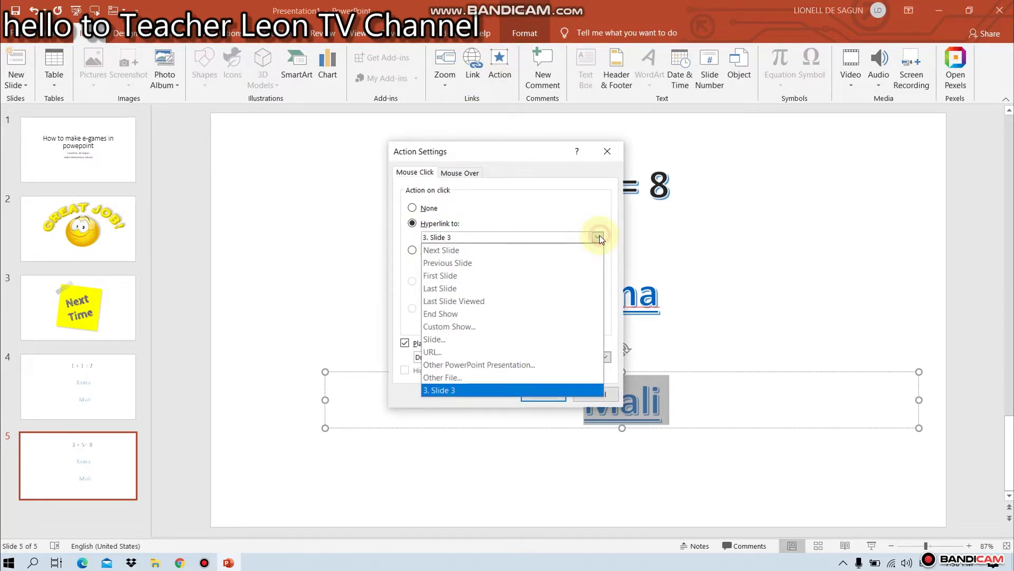
pyautogui.click(463, 339)
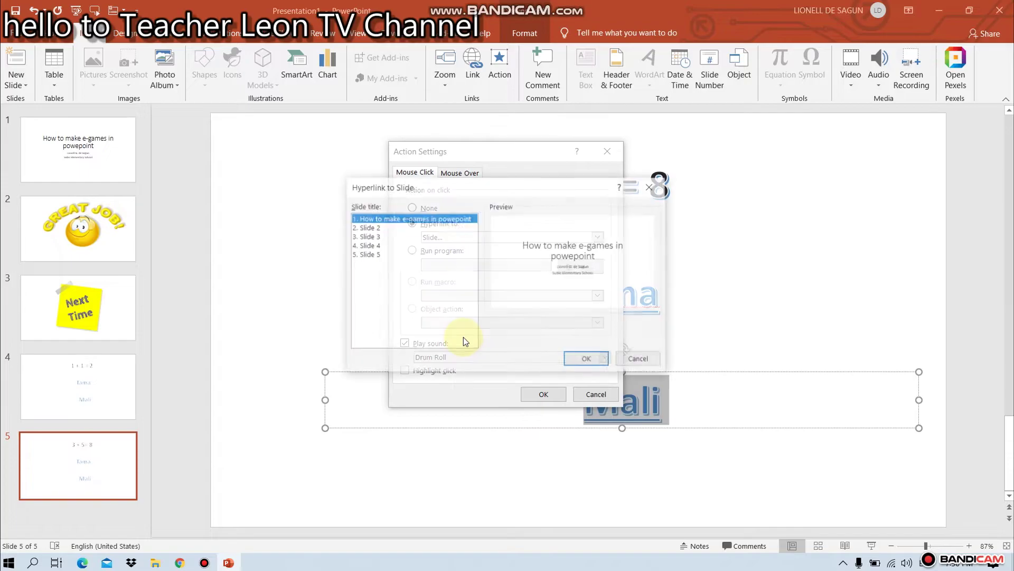
pyautogui.click(365, 227)
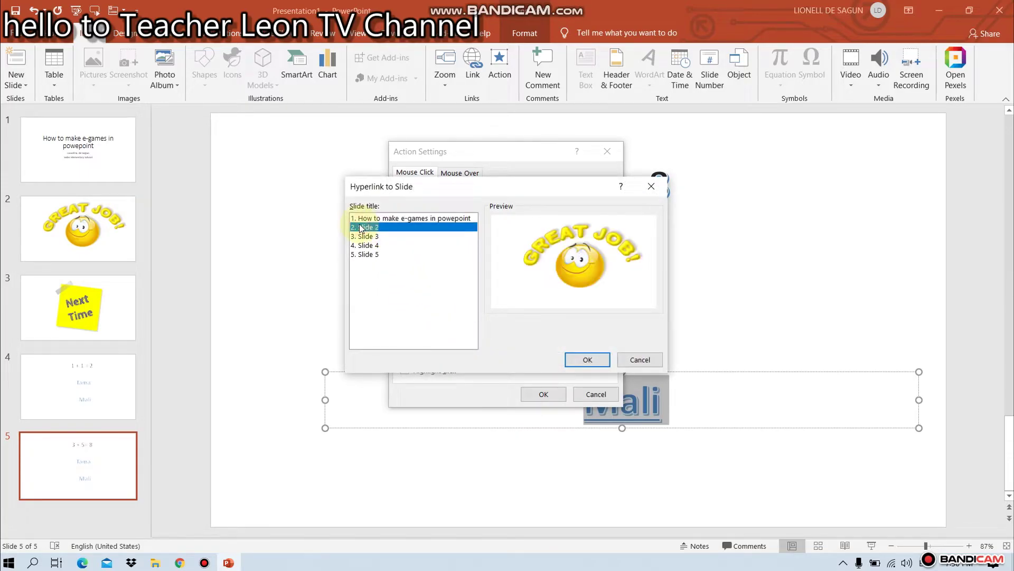
pyautogui.click(541, 405)
pyautogui.click(578, 360)
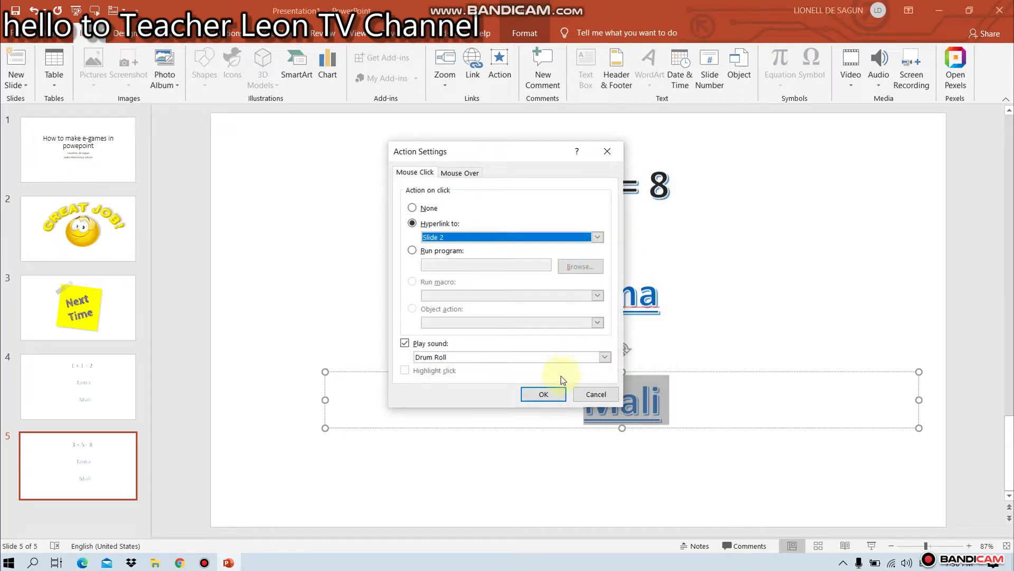
pyautogui.click(547, 391)
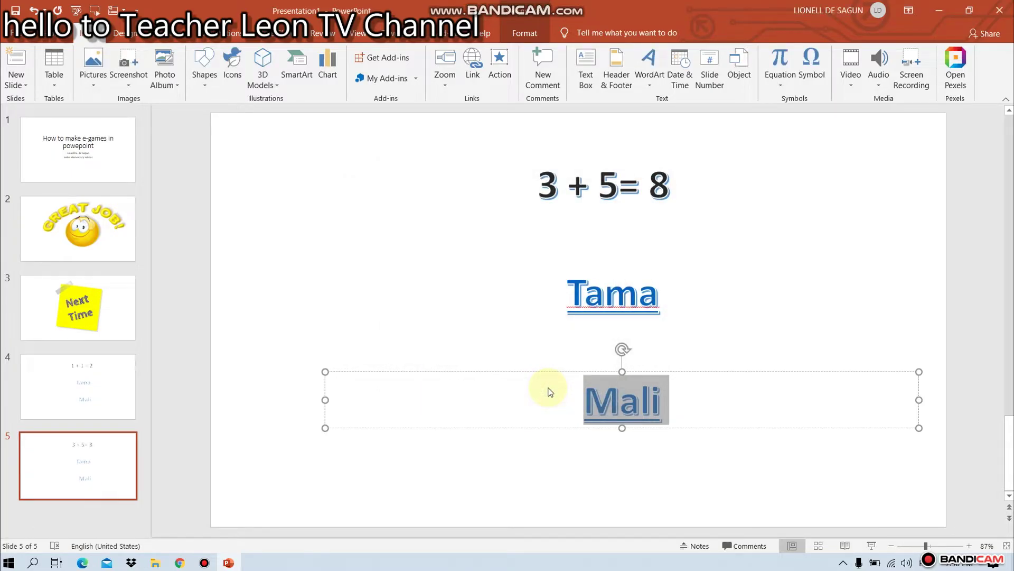
pyautogui.click(55, 38)
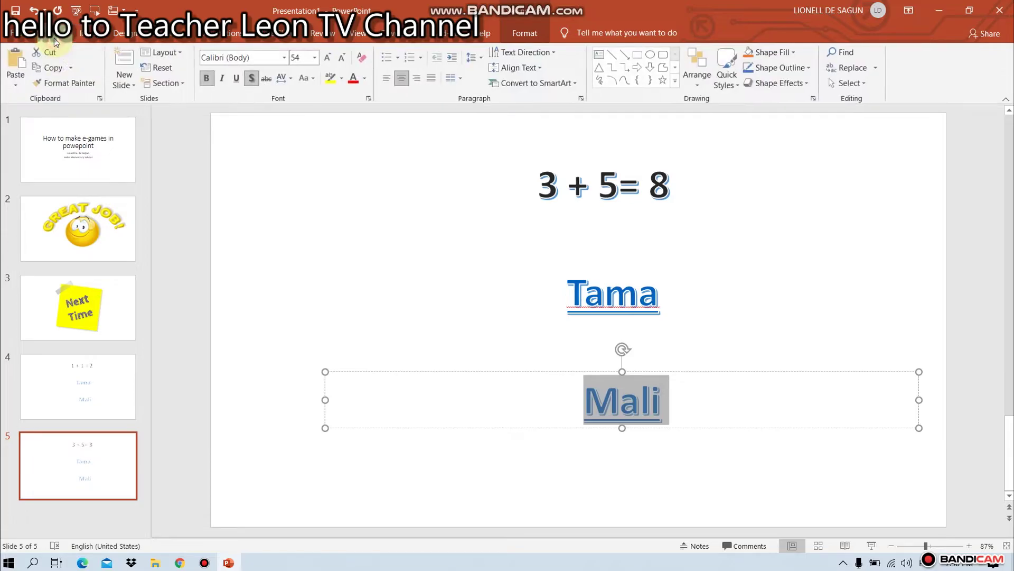
# Duplicate slide 5 as slide 6 and rewrite its question as 6 + 4 = 10
pyautogui.click(125, 82)
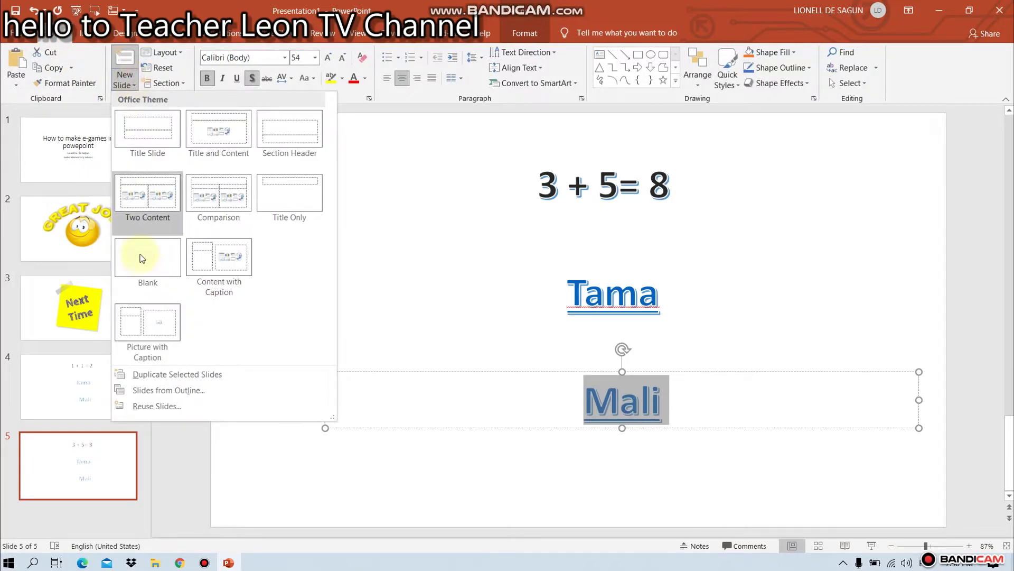
pyautogui.click(179, 373)
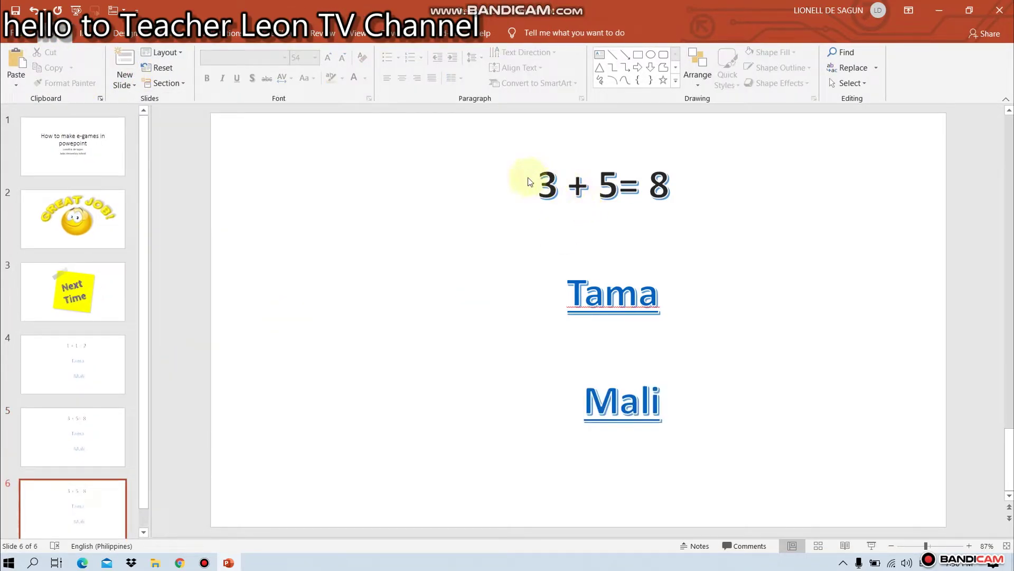
pyautogui.moveTo(538, 183); pyautogui.dragTo(706, 184)
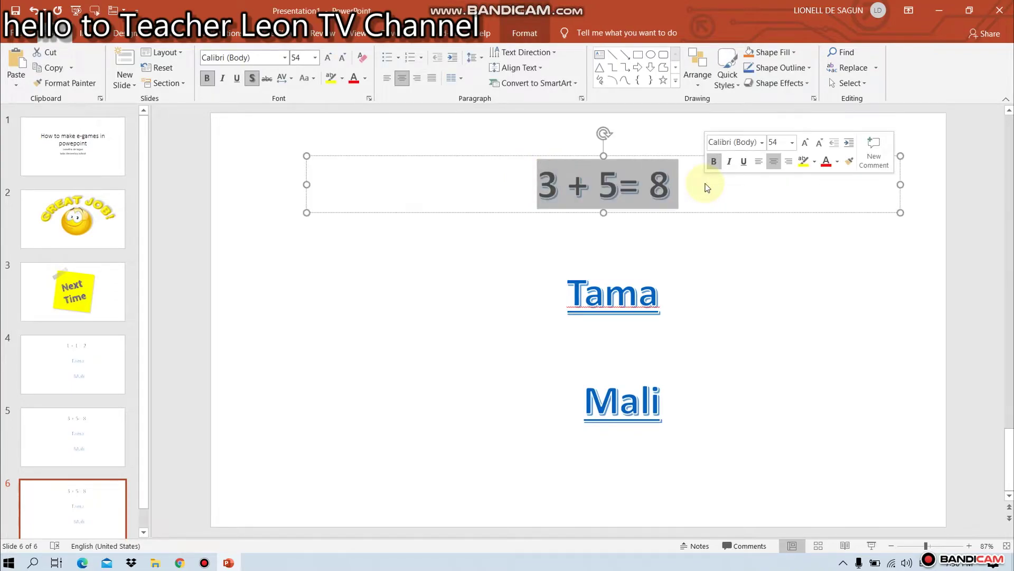
pyautogui.write('6 +')
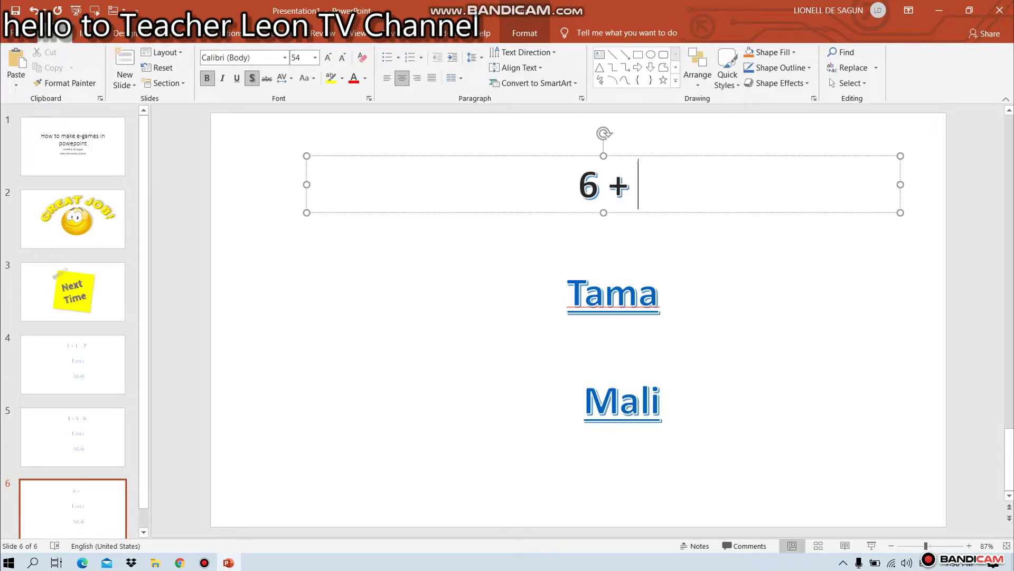
pyautogui.write(' 4 = ')
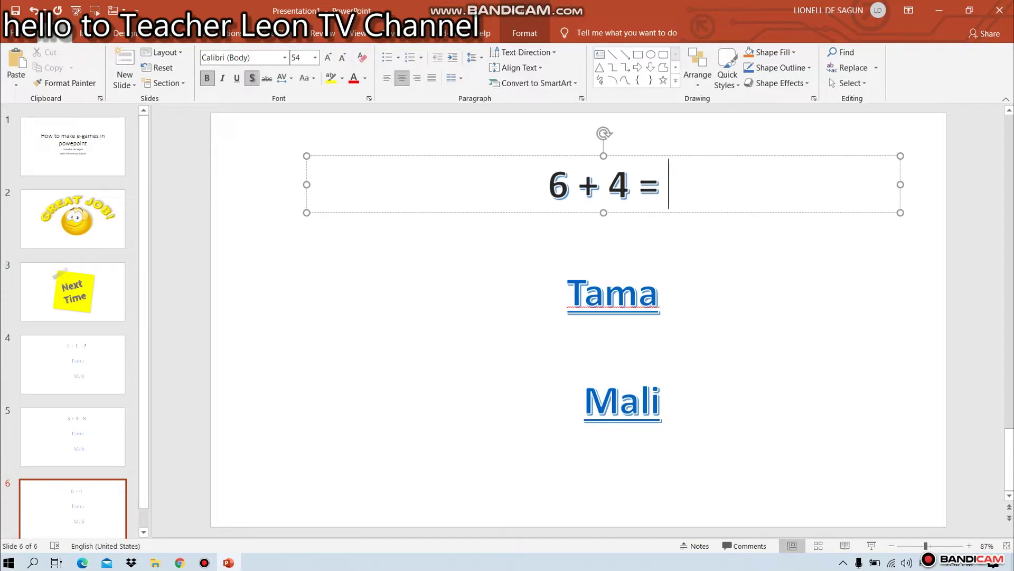
pyautogui.write('10')
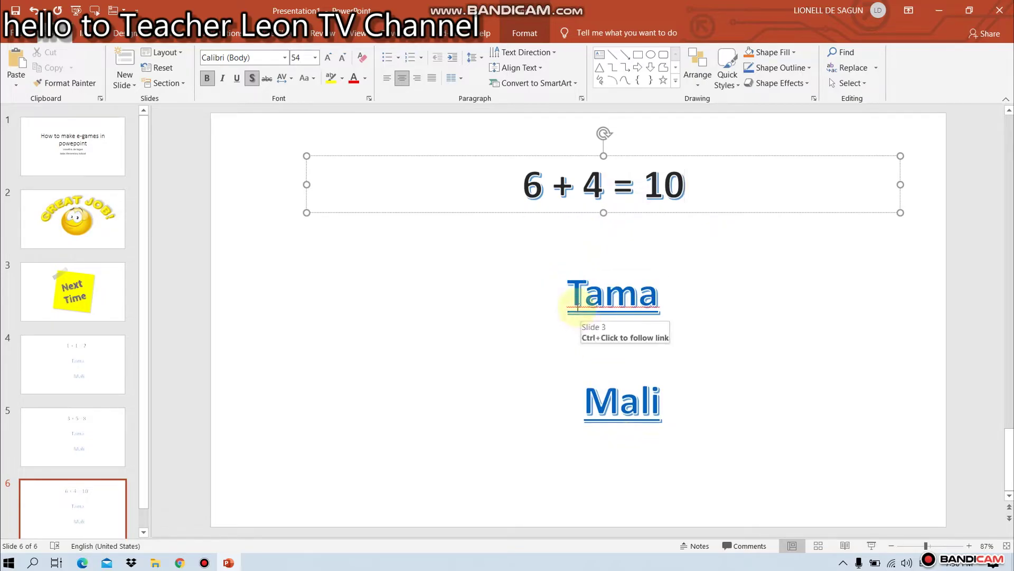
pyautogui.moveTo(575, 292); pyautogui.dragTo(727, 302)
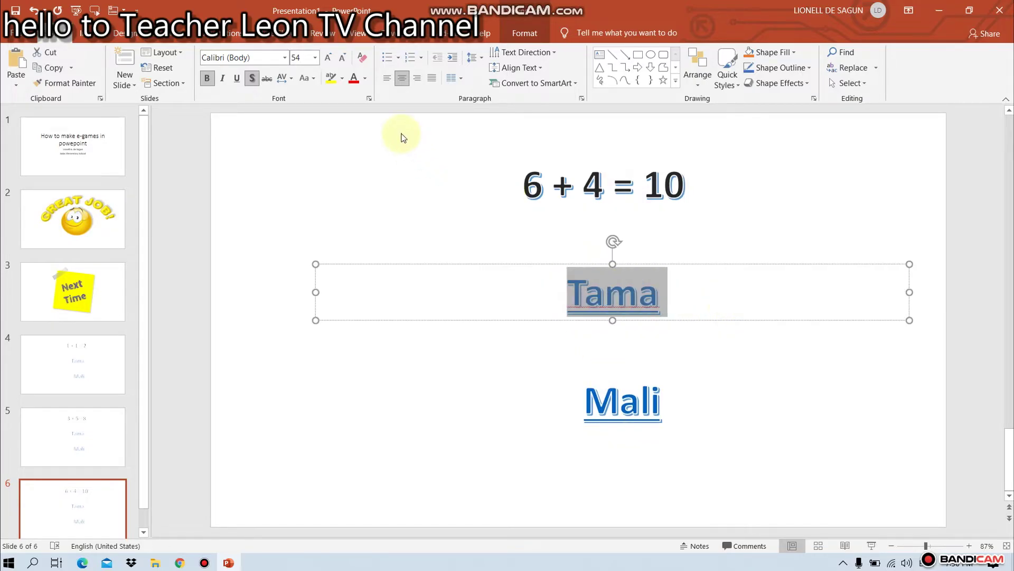
# Link slide 6's Tama answer to slide 2, GREAT JOB!, with the Drum Roll sound
pyautogui.click(84, 38)
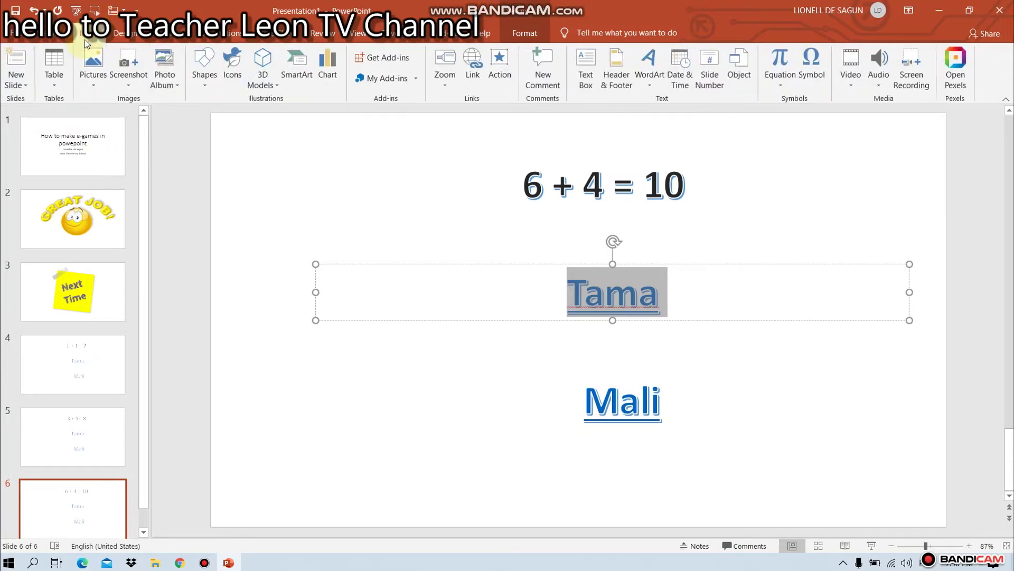
pyautogui.click(501, 64)
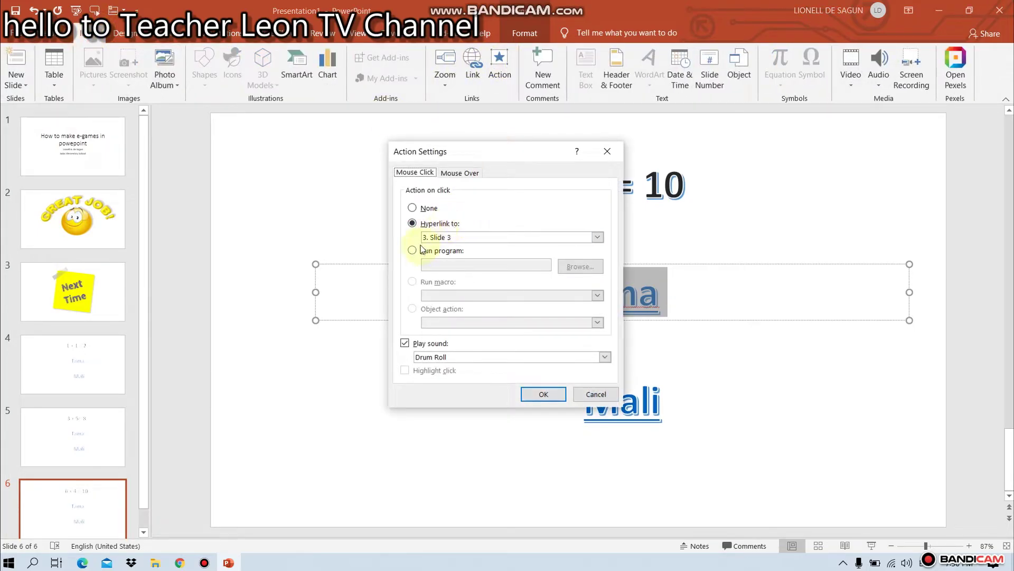
pyautogui.click(598, 237)
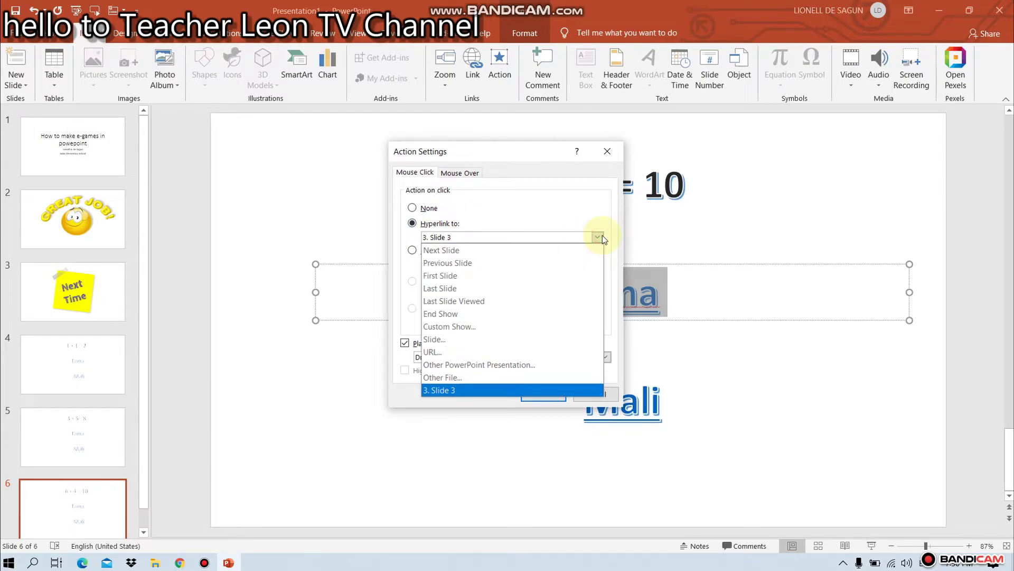
pyautogui.click(476, 338)
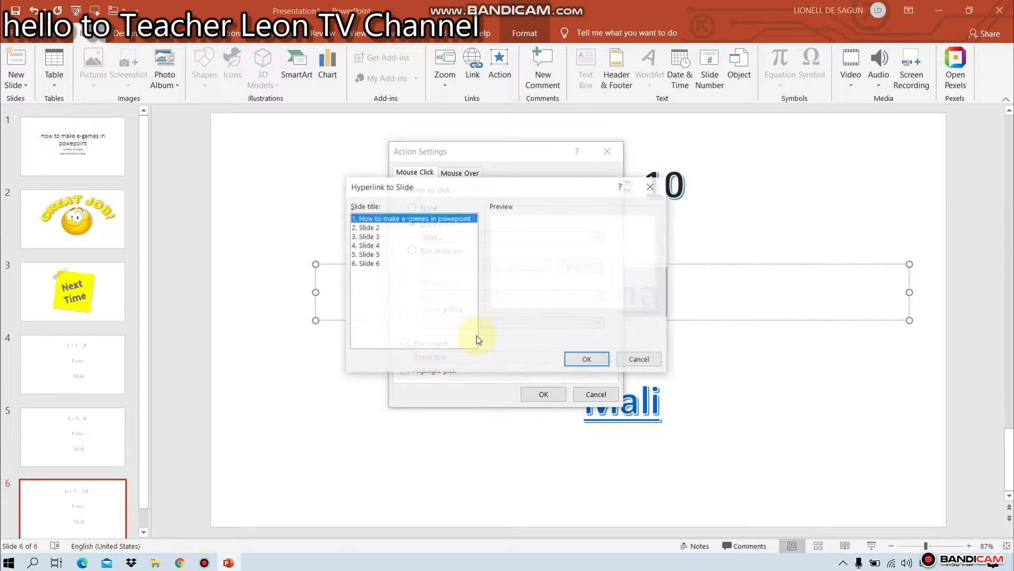
pyautogui.click(370, 227)
pyautogui.click(587, 360)
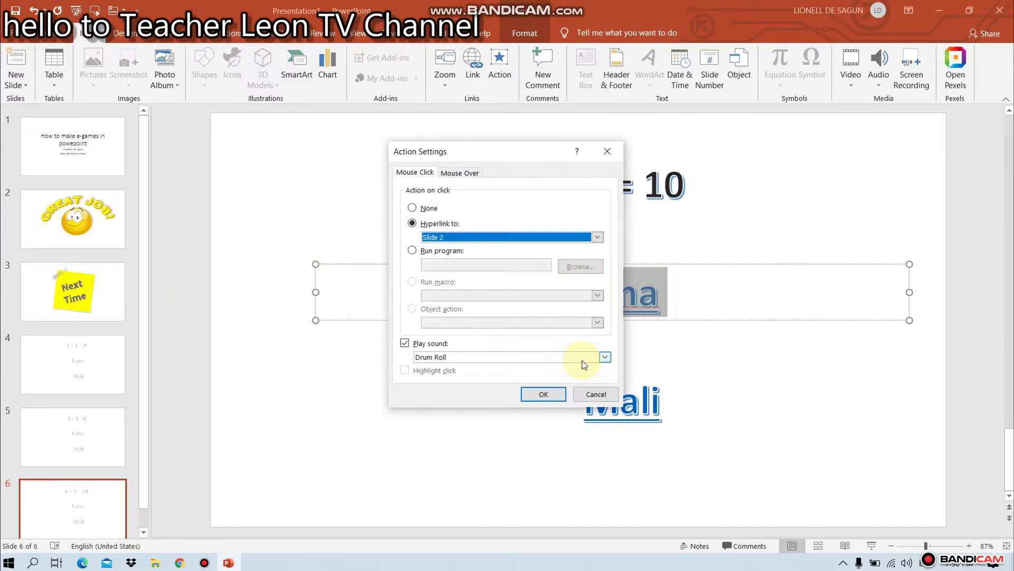
pyautogui.click(544, 395)
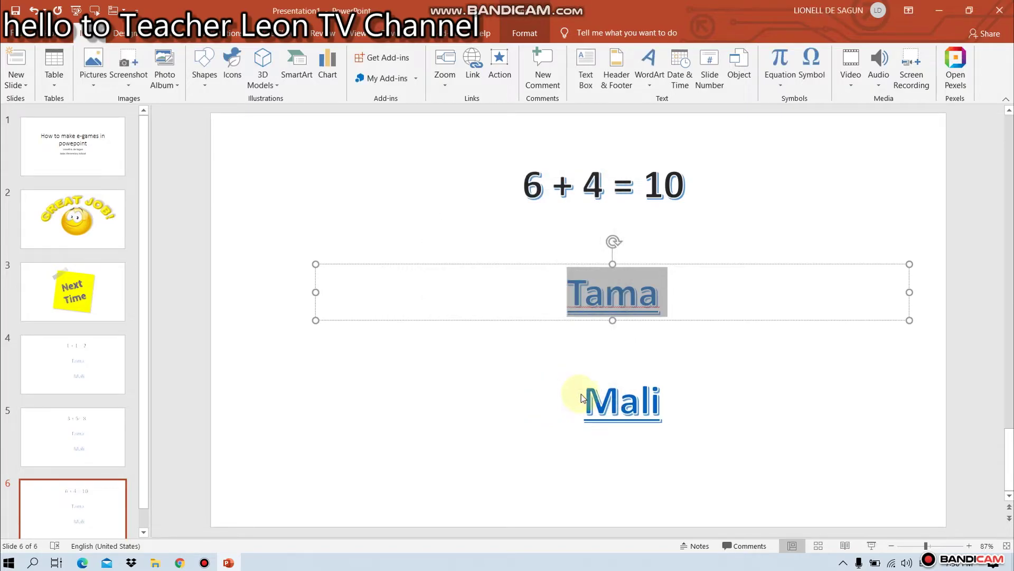
# Link slide 6's Mali answer to slide 3, Next Time, with Drum Roll
pyautogui.click(586, 396)
pyautogui.moveTo(591, 394); pyautogui.dragTo(706, 398)
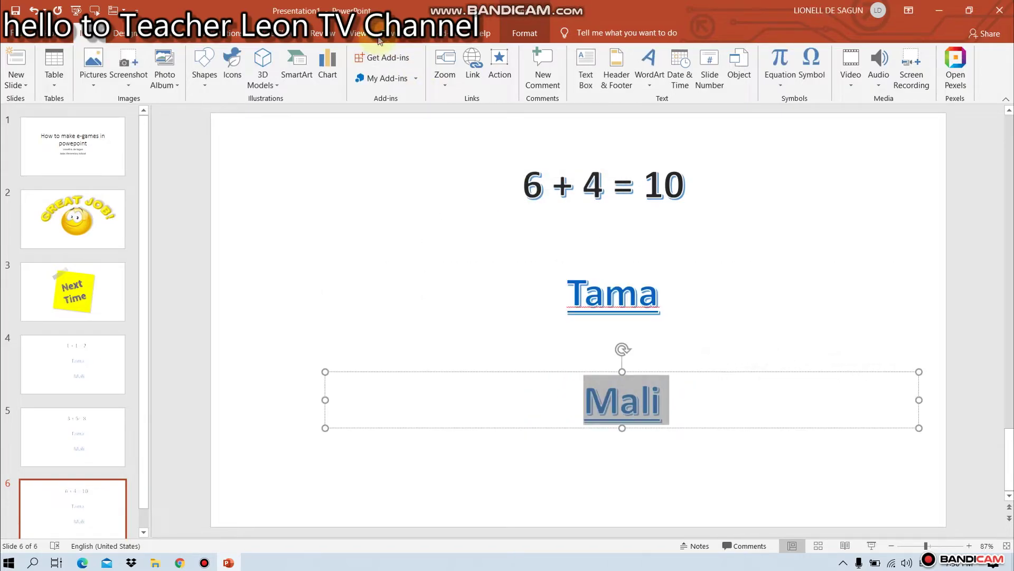
pyautogui.click(499, 64)
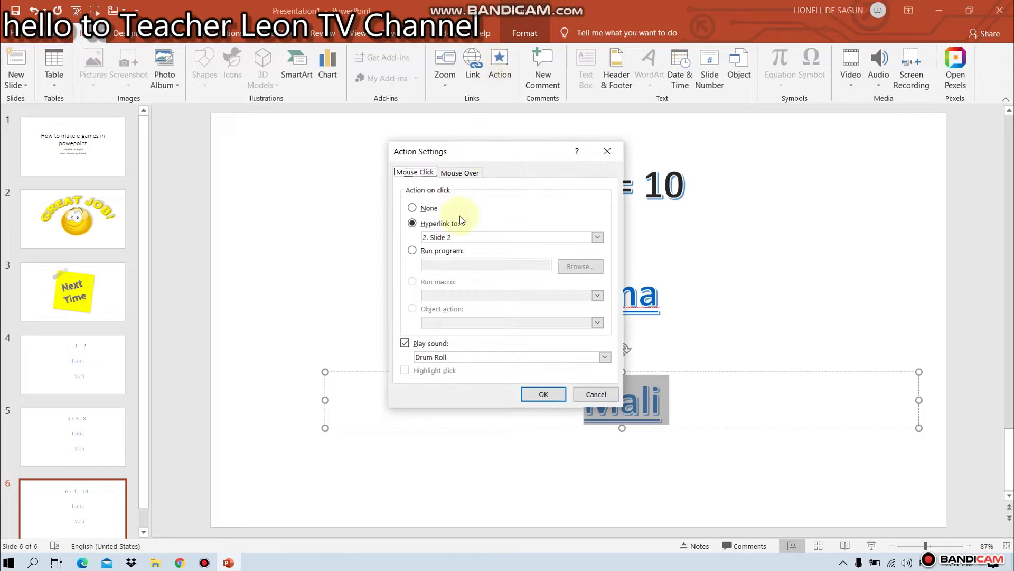
pyautogui.click(598, 237)
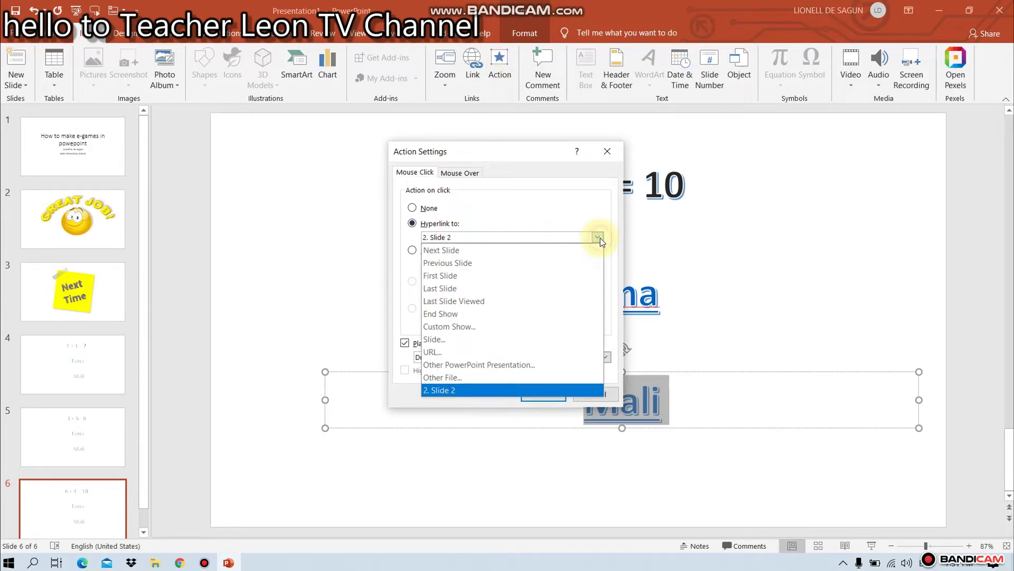
pyautogui.click(458, 339)
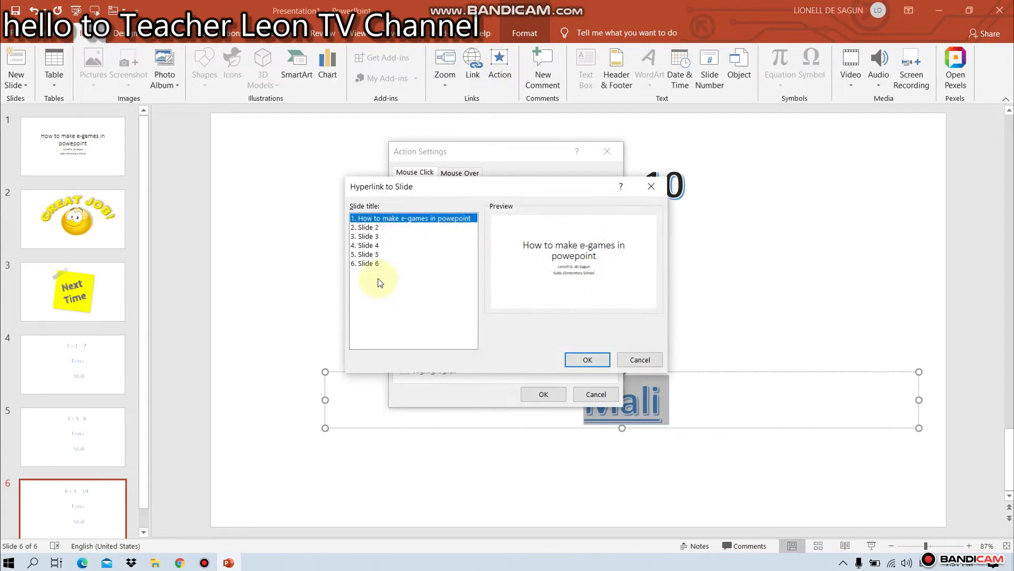
pyautogui.click(371, 237)
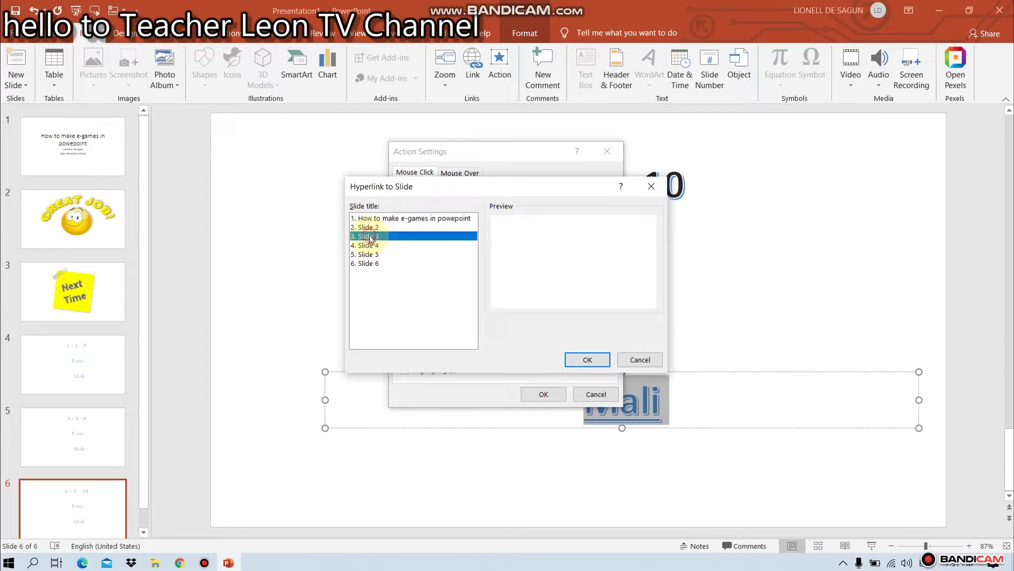
pyautogui.click(582, 360)
pyautogui.click(546, 395)
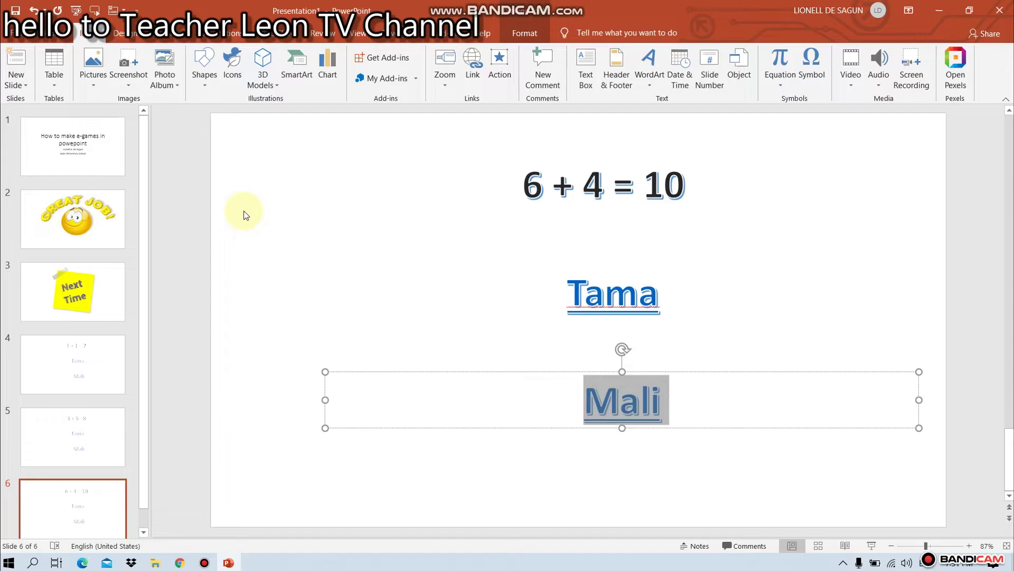
# Duplicate the 6 + 4 = 10 quiz slide as a new slide 7
pyautogui.click(52, 33)
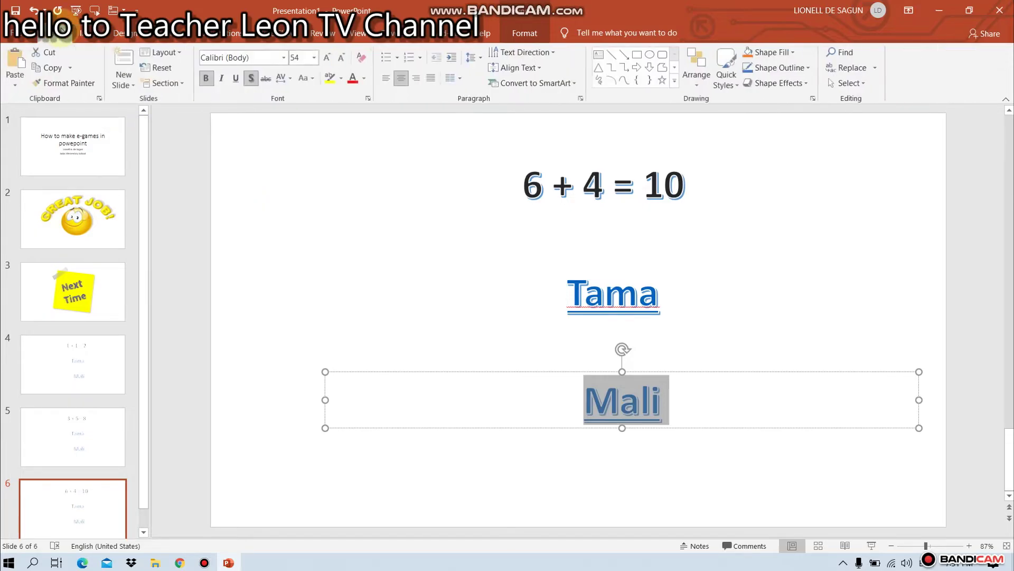
pyautogui.click(123, 84)
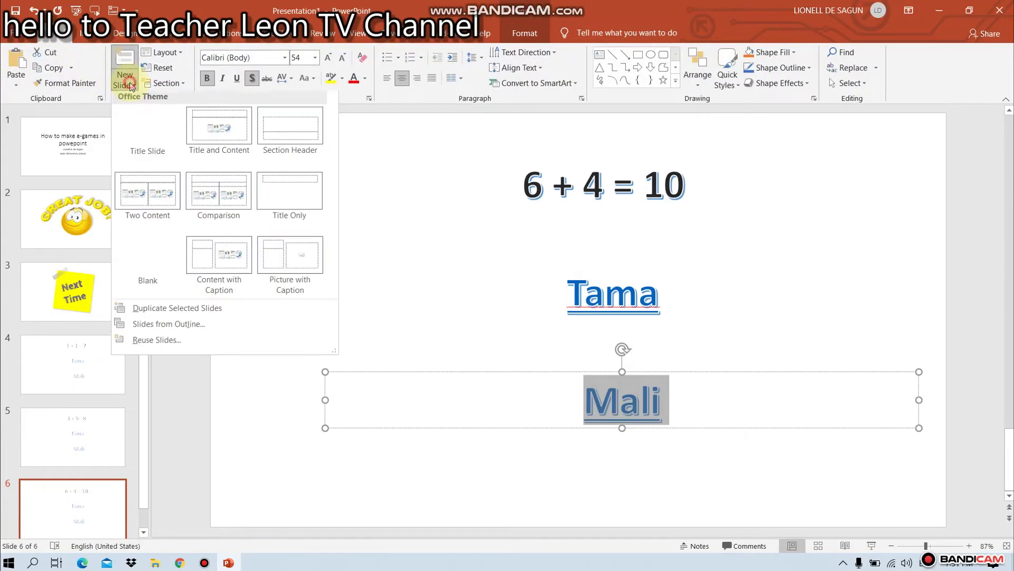
pyautogui.click(162, 312)
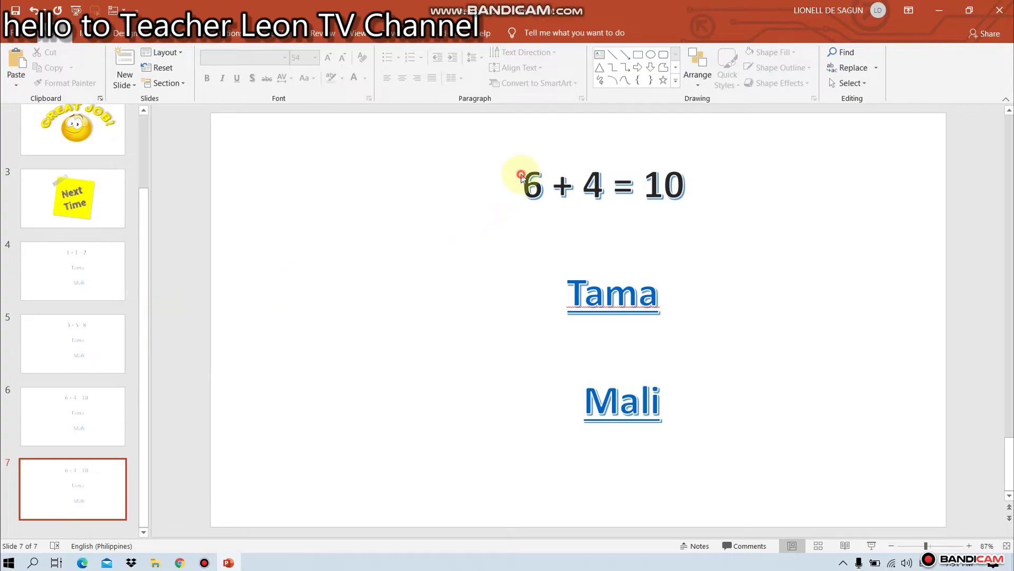
# Retype slide 7's question as 11 + 4 = 15, then duplicate it as slide 8 reading 3 + 6 = 7
pyautogui.moveTo(521, 176); pyautogui.dragTo(733, 199)
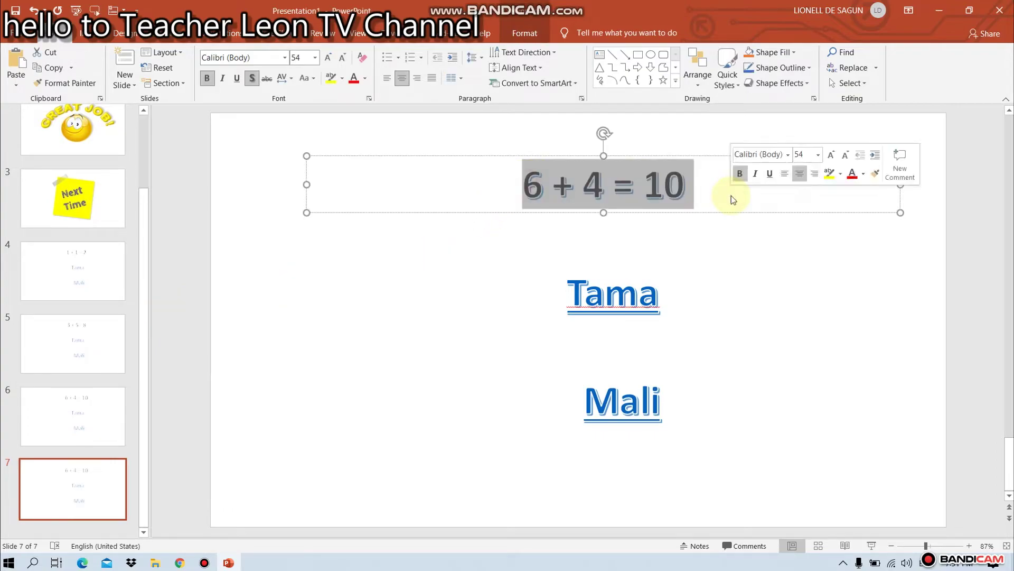
pyautogui.write('11 +')
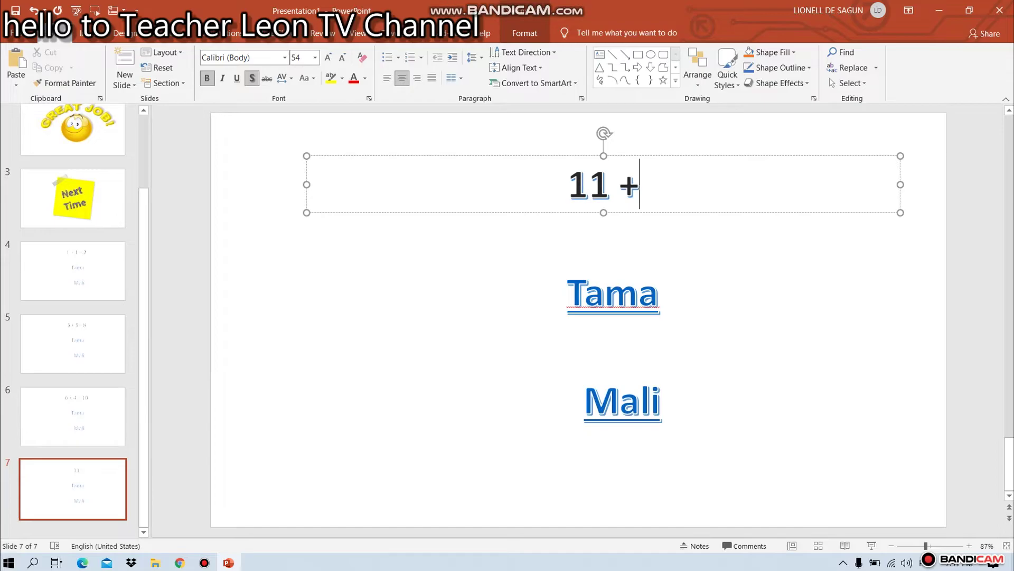
pyautogui.write(' 4 = 1')
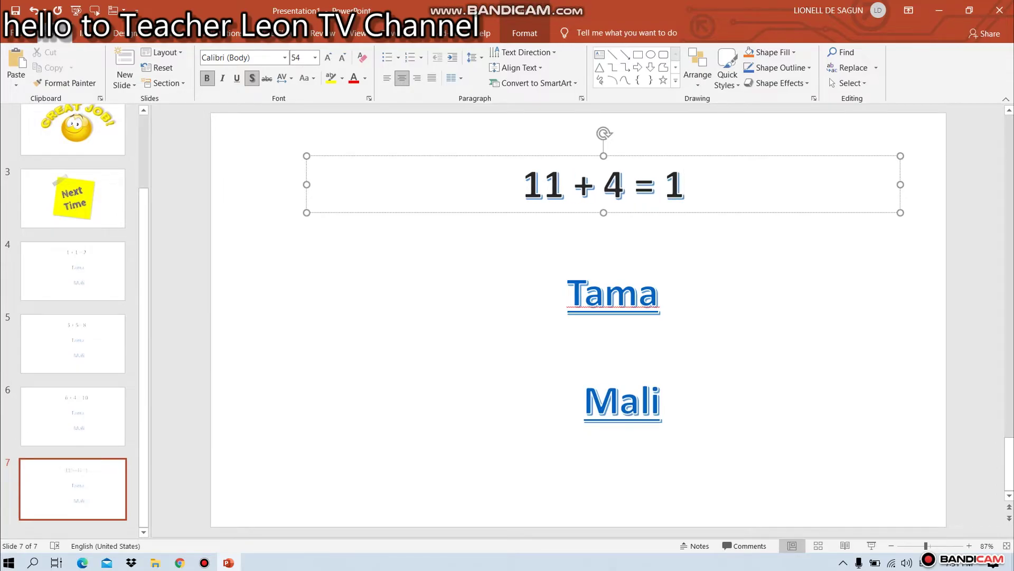
pyautogui.write('5')
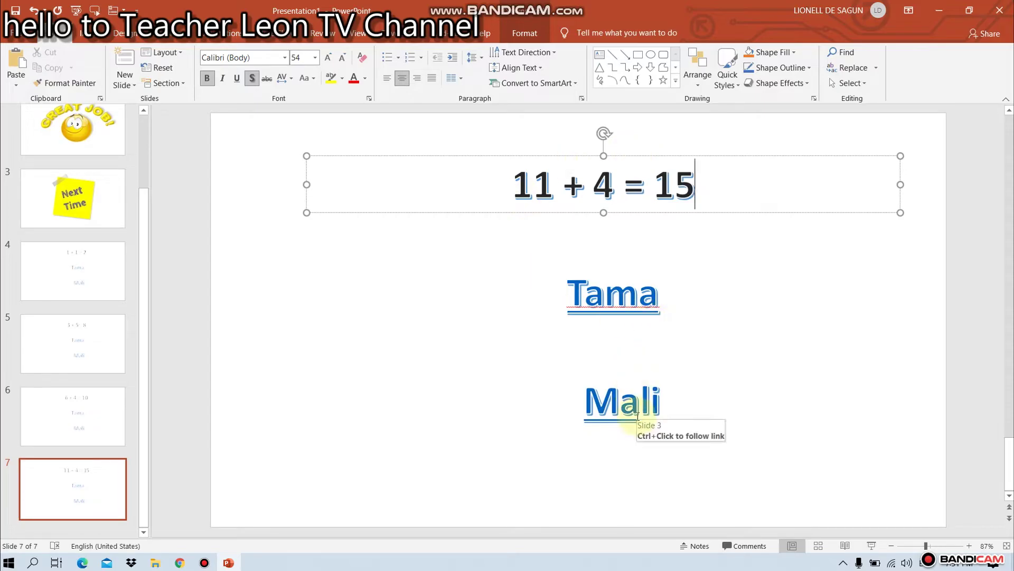
pyautogui.click(135, 88)
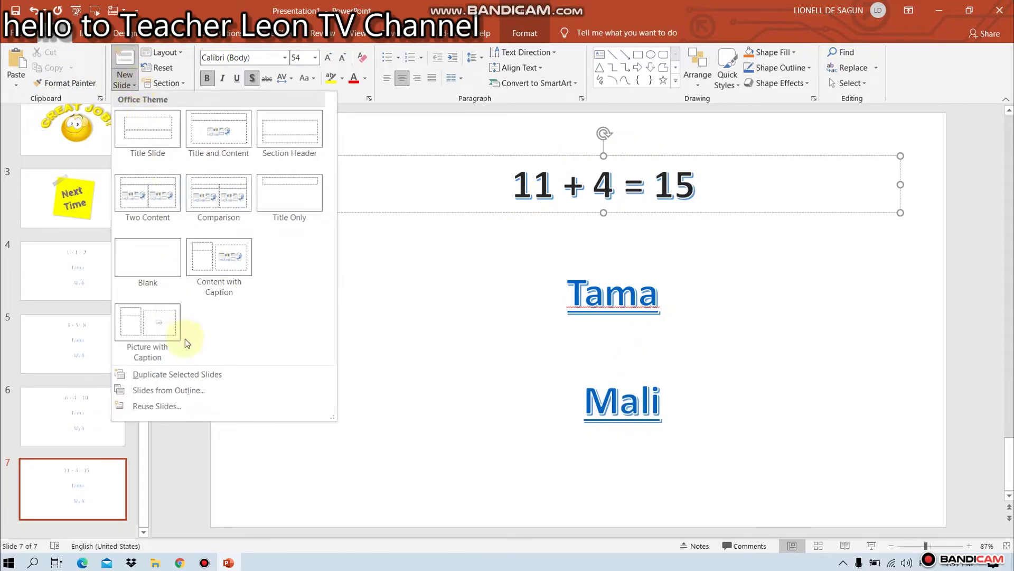
pyautogui.click(207, 379)
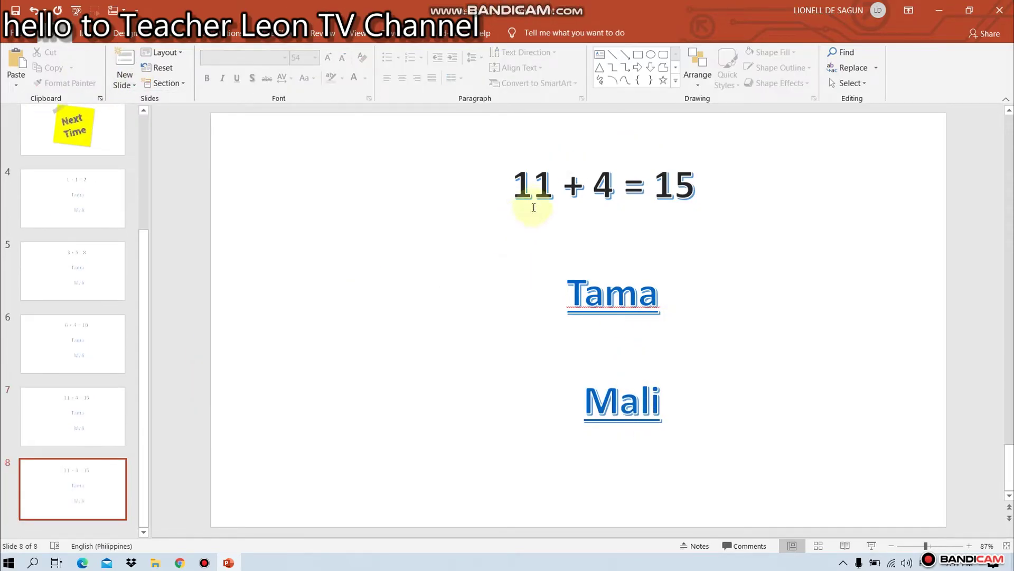
pyautogui.click(519, 183)
pyautogui.moveTo(519, 183); pyautogui.dragTo(766, 201)
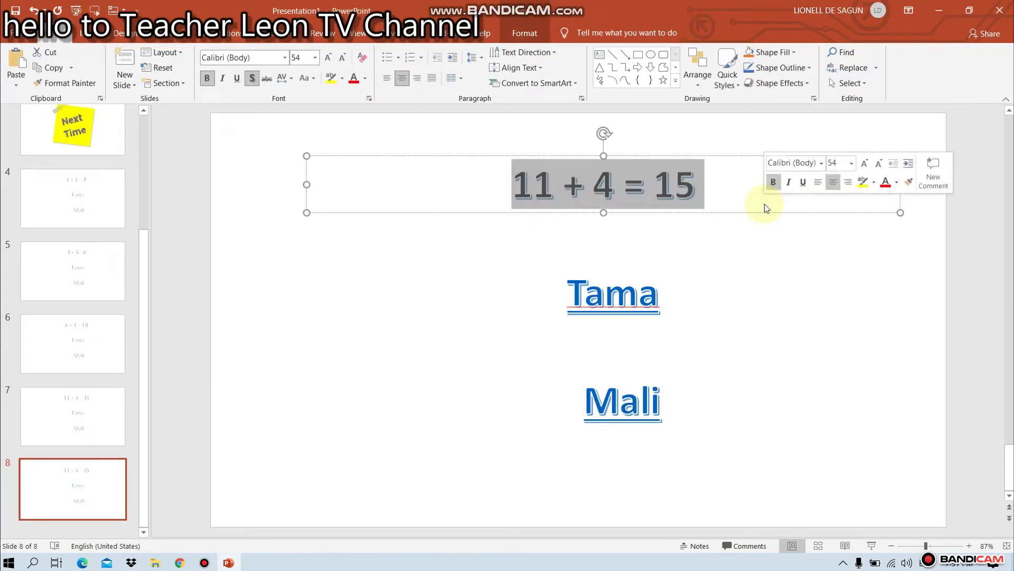
pyautogui.write('3')
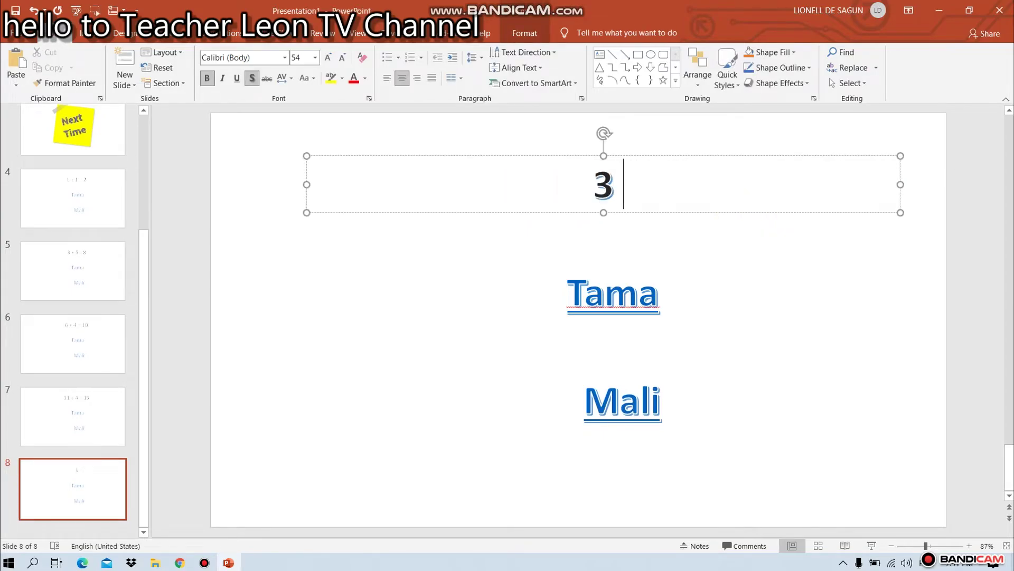
pyautogui.write(' + 6 = ')
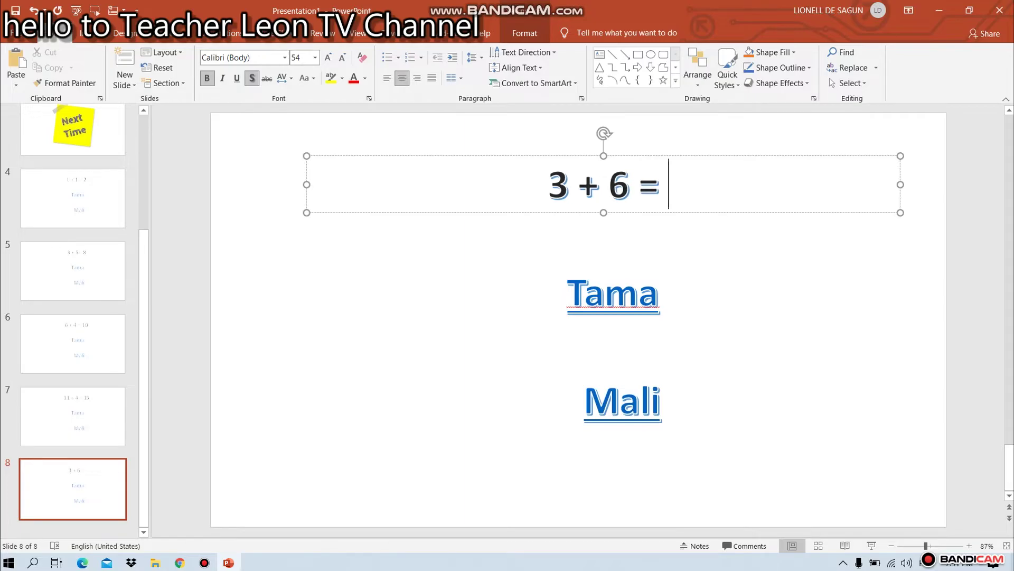
pyautogui.write('7')
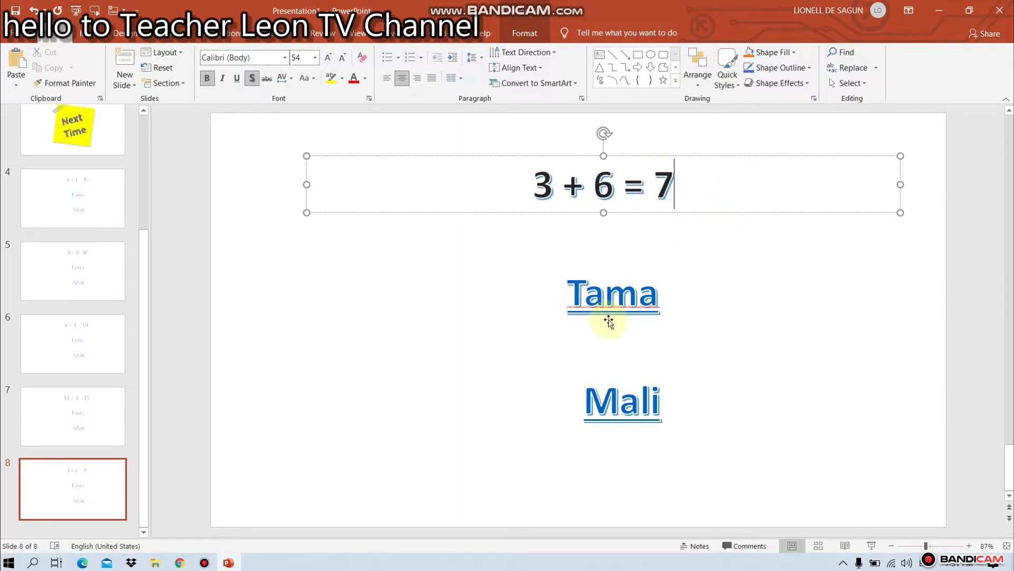
# On slide 8, set the Tama answer's hyperlink target to slide 3, Next Time
pyautogui.click(566, 294)
pyautogui.moveTo(566, 295); pyautogui.dragTo(720, 306)
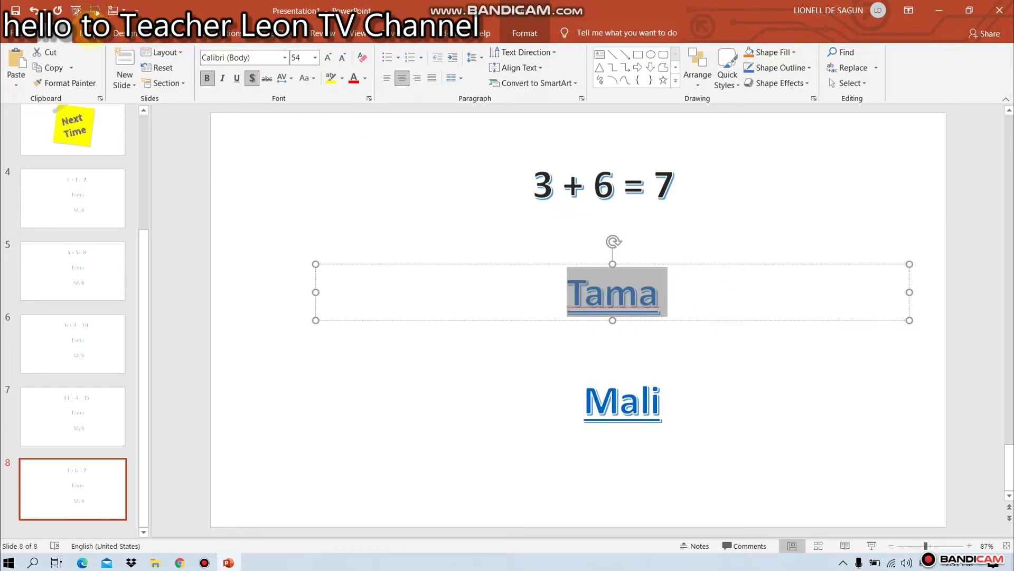
pyautogui.click(85, 33)
pyautogui.click(501, 68)
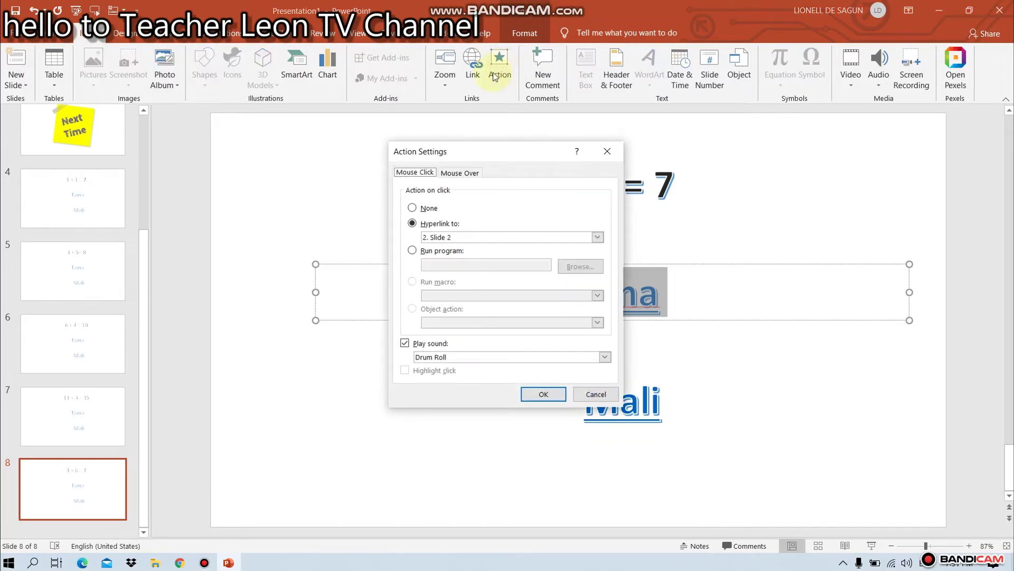
pyautogui.click(598, 237)
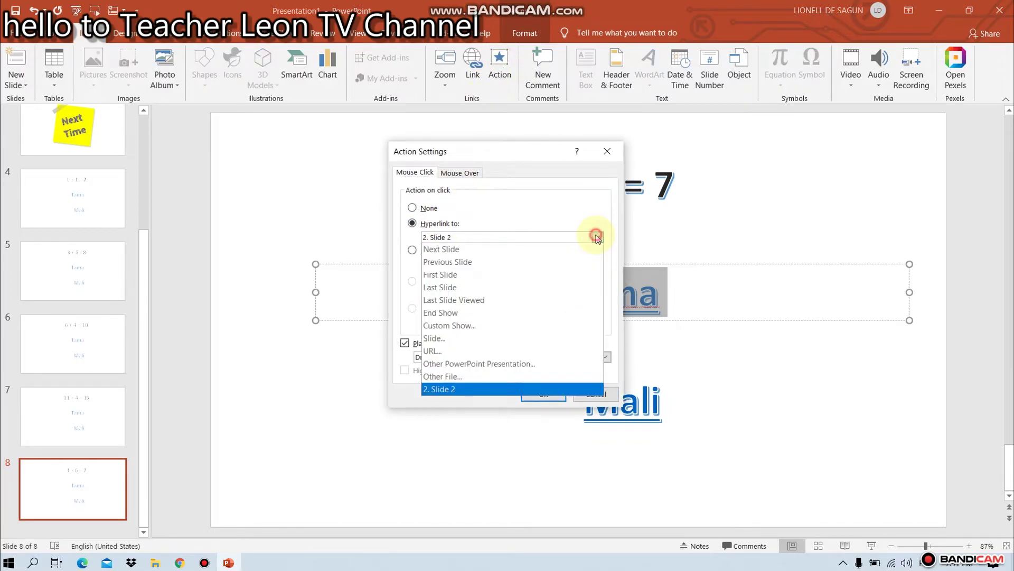
pyautogui.click(459, 339)
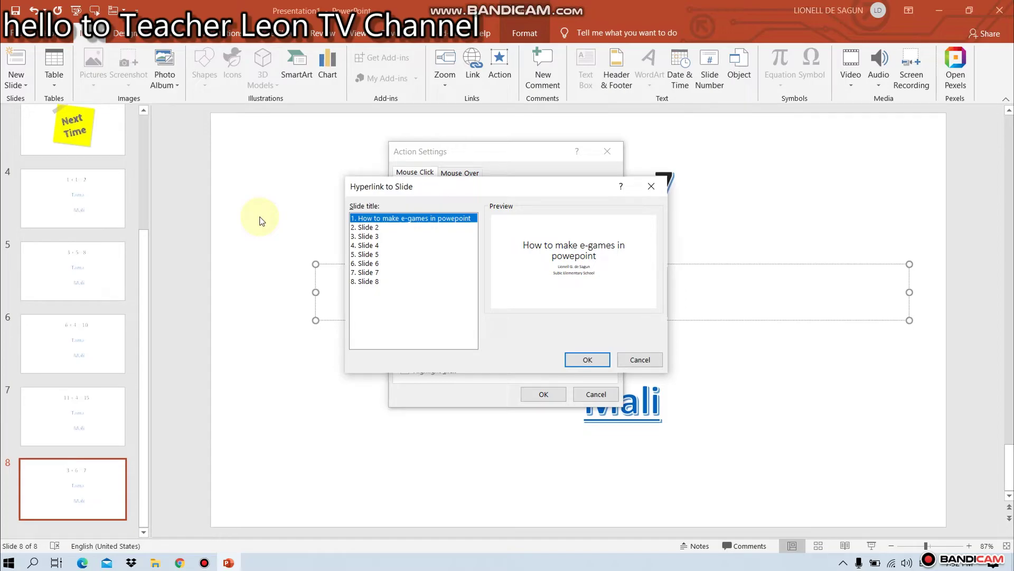
pyautogui.click(368, 227)
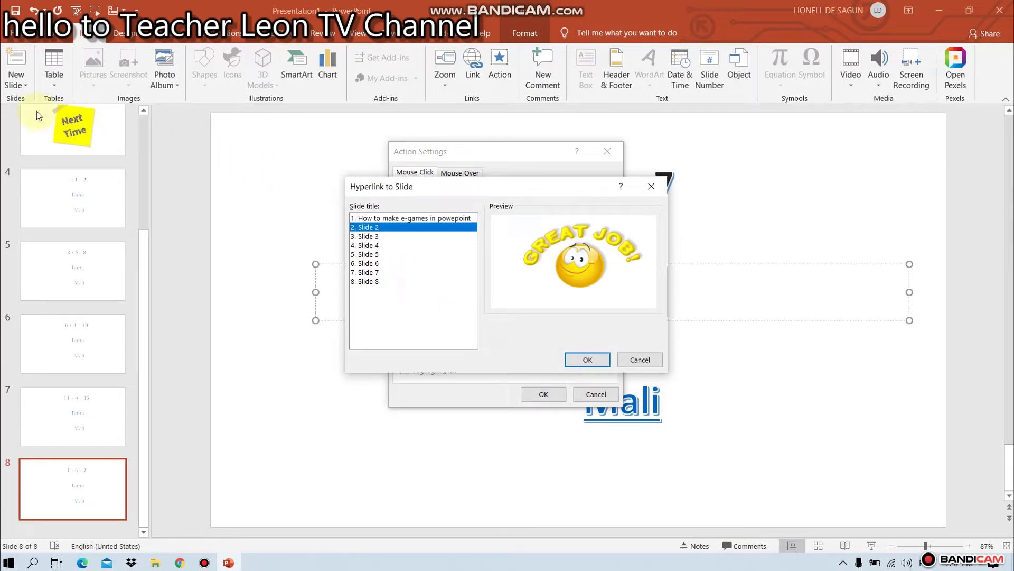
pyautogui.click(369, 237)
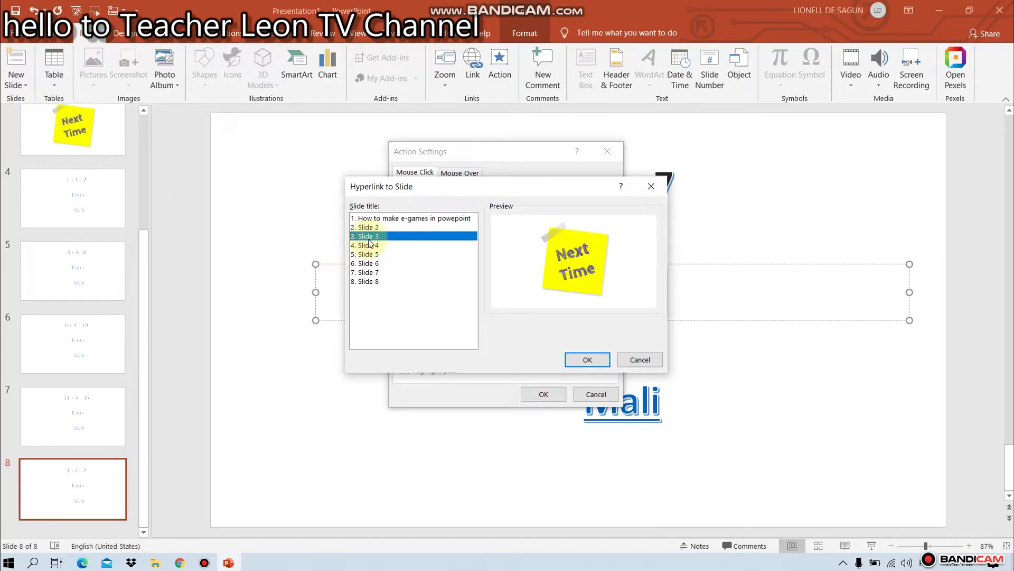
pyautogui.click(577, 359)
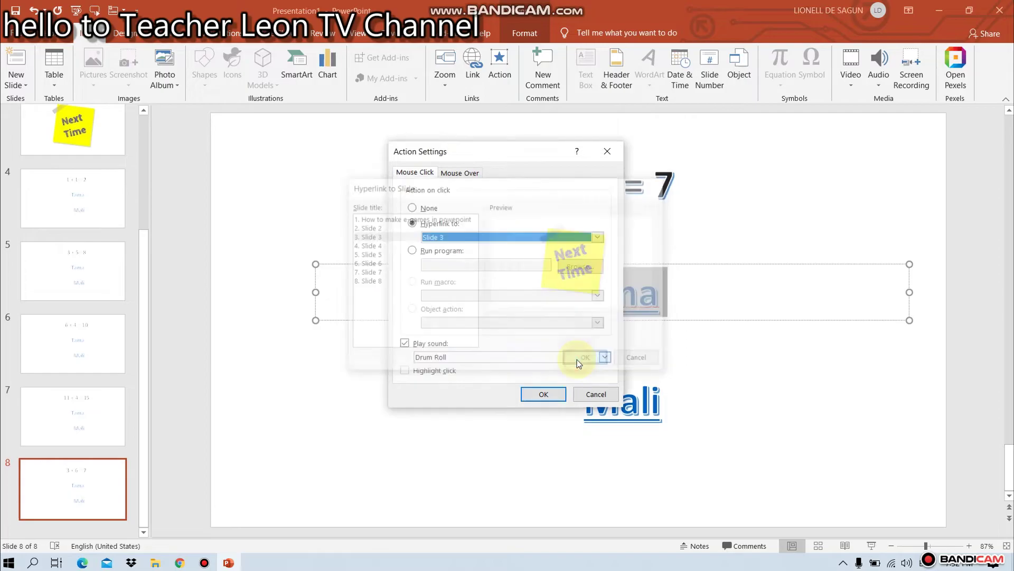
# Confirm Tama's action, then link slide 8's Mali answer to slide 2, GREAT JOB!, with Drum Roll
pyautogui.click(548, 392)
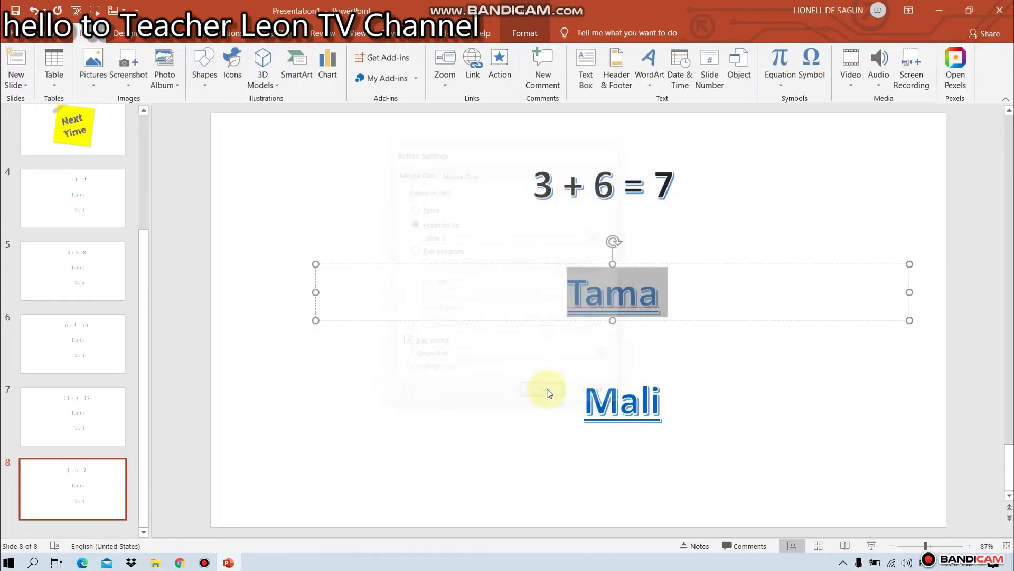
pyautogui.click(586, 402)
pyautogui.moveTo(586, 403); pyautogui.dragTo(704, 403)
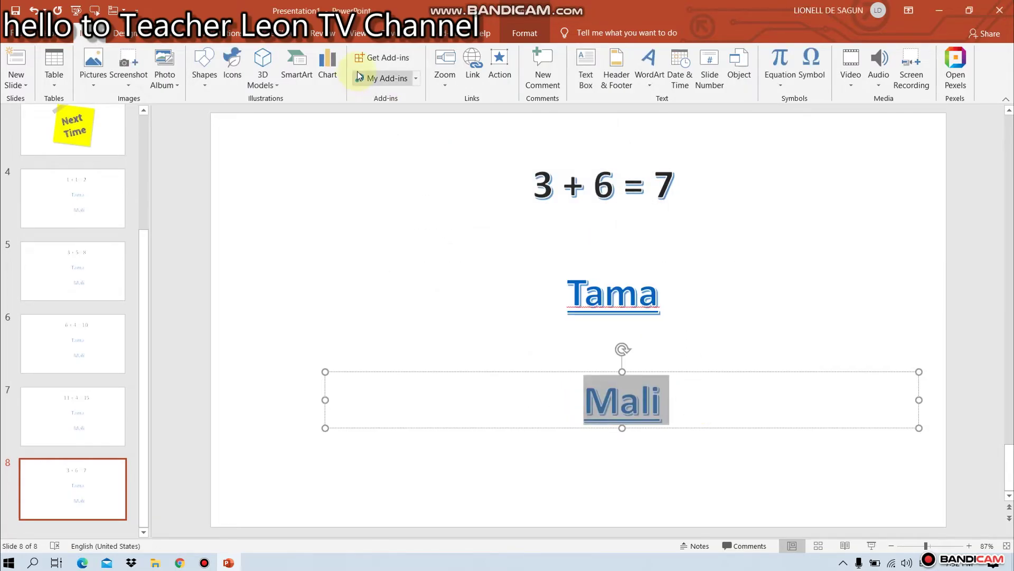
pyautogui.click(506, 55)
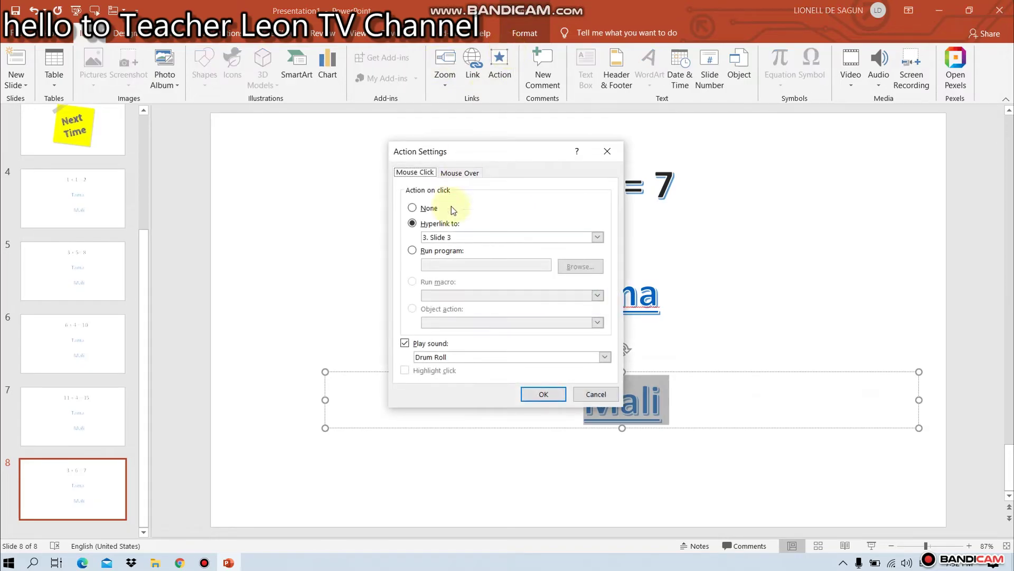
pyautogui.click(595, 238)
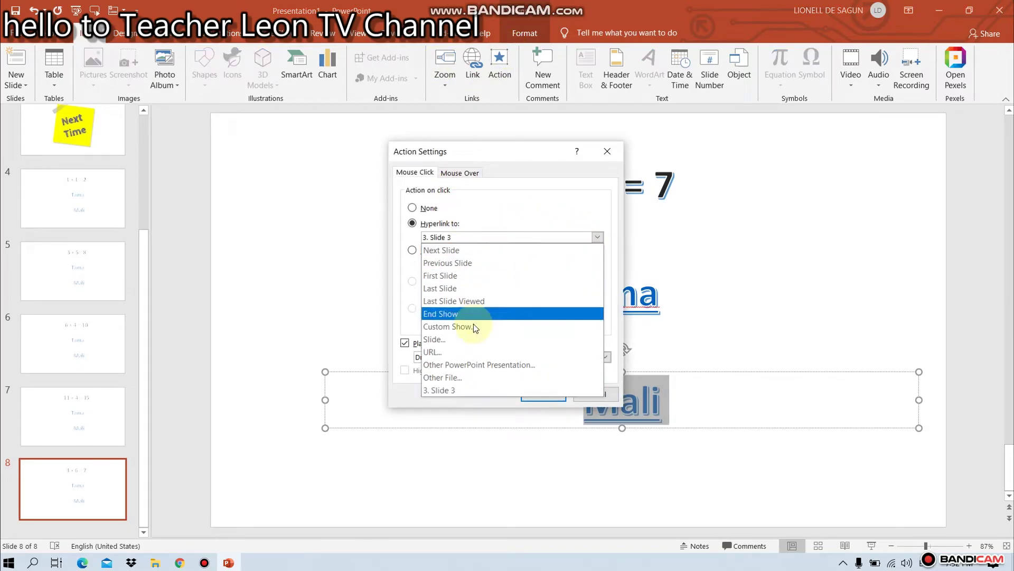
pyautogui.click(468, 339)
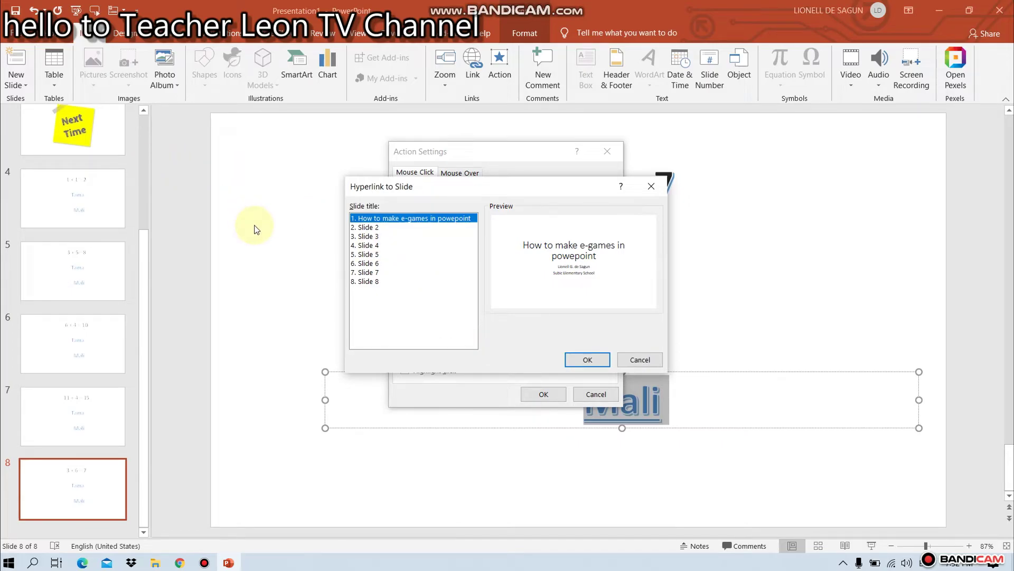
pyautogui.click(371, 227)
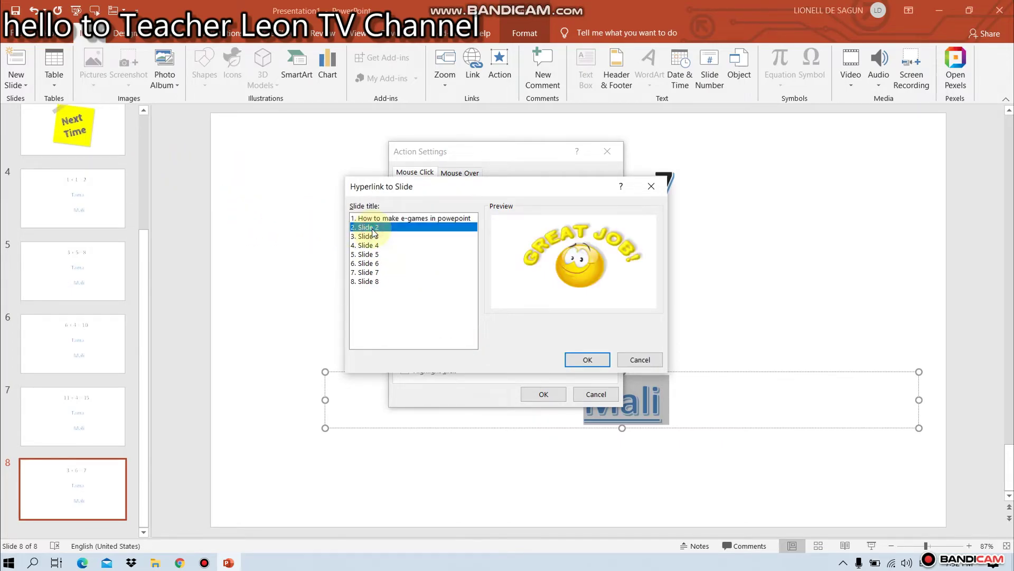
pyautogui.click(584, 359)
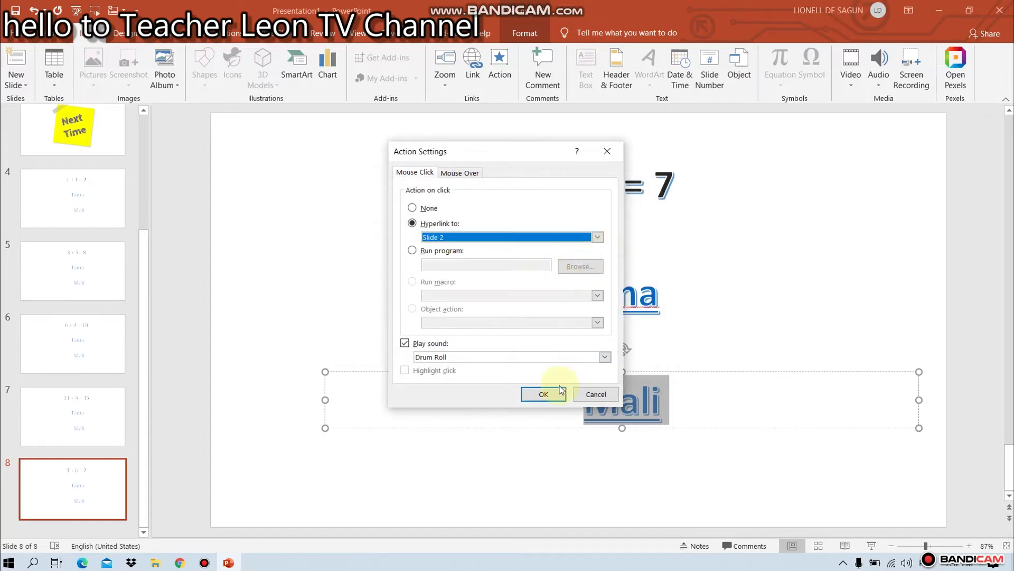
pyautogui.click(545, 394)
pyautogui.click(393, 251)
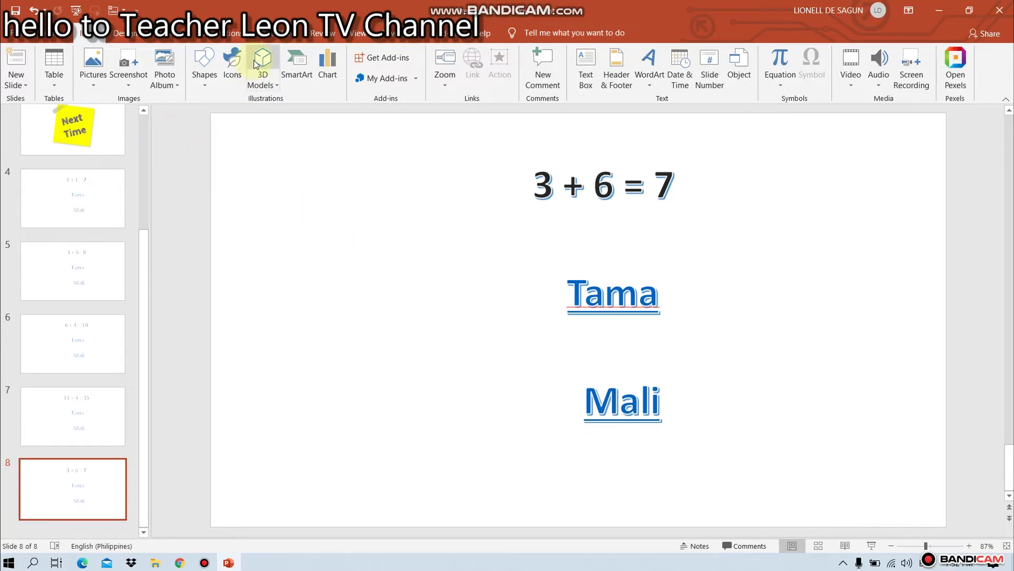
# Switch to the Slide Show tab and go back to slide 5, 3 + 5= 8, for editing
pyautogui.click(283, 34)
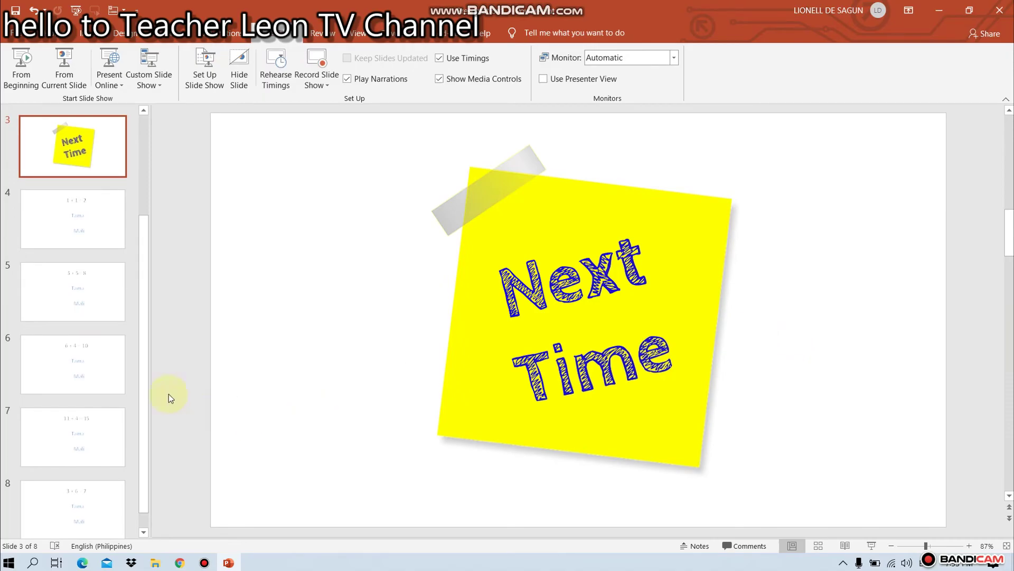
pyautogui.click(85, 216)
pyautogui.click(86, 282)
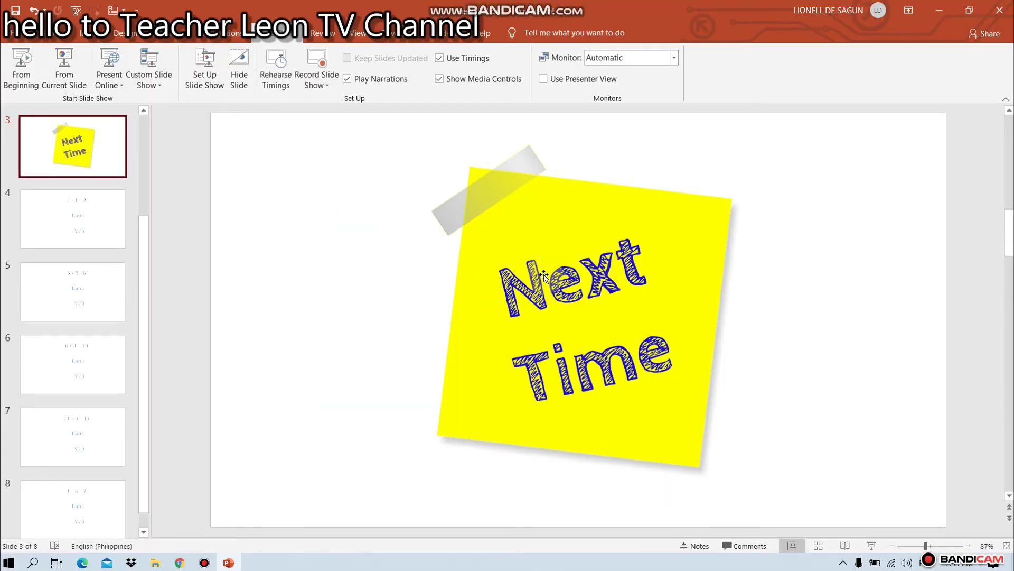
pyautogui.click(75, 291)
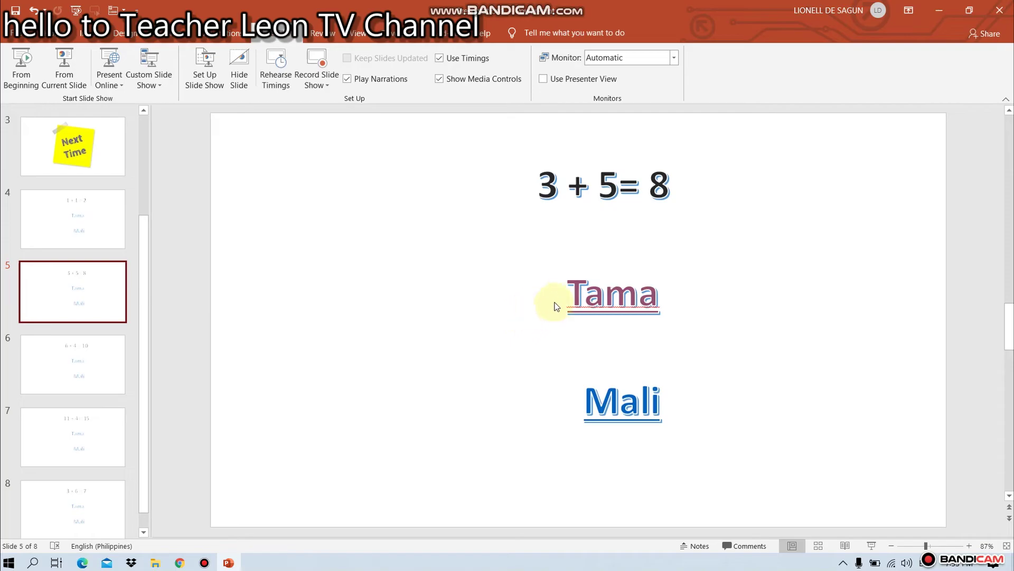
# Relink slide 5's Tama answer to slide 2, GREAT JOB!, with Drum Roll
pyautogui.click(572, 288)
pyautogui.moveTo(567, 289); pyautogui.dragTo(709, 301)
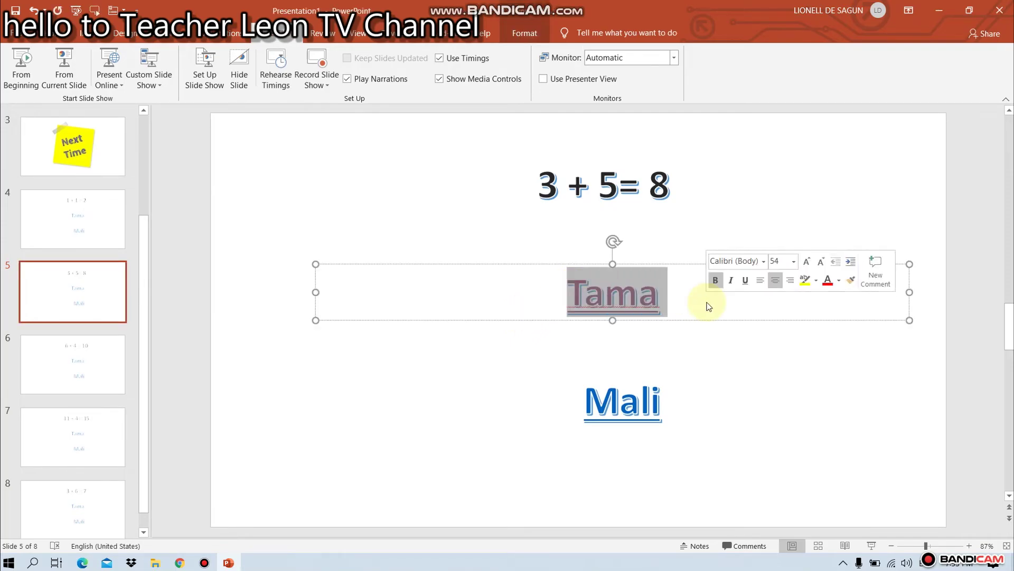
pyautogui.click(98, 33)
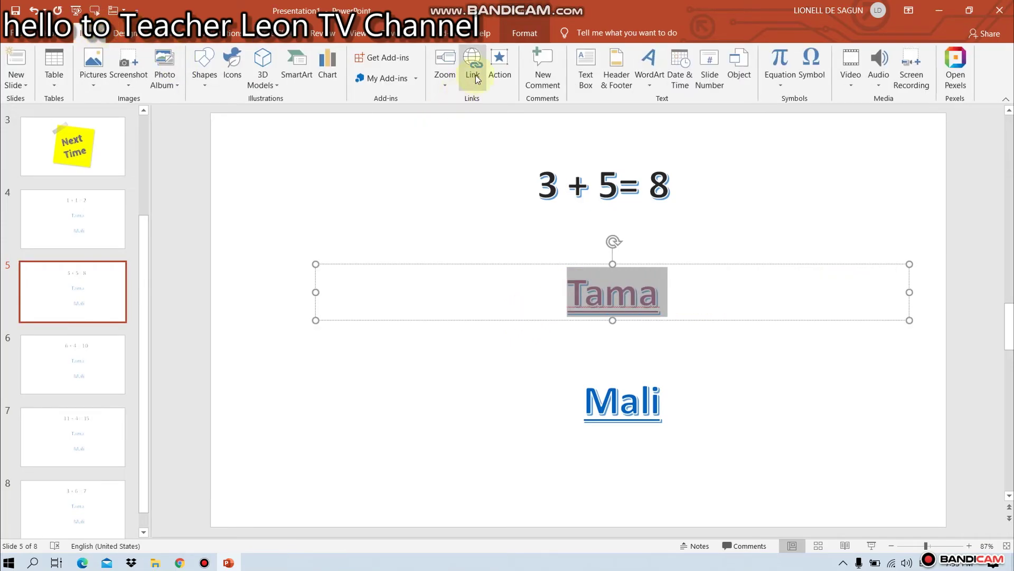
pyautogui.click(499, 59)
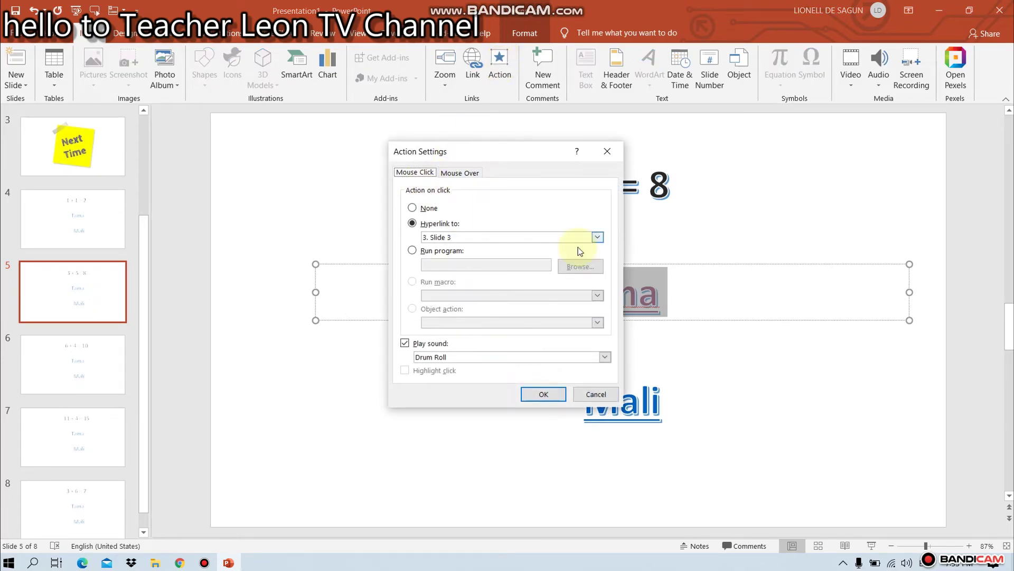
pyautogui.click(596, 237)
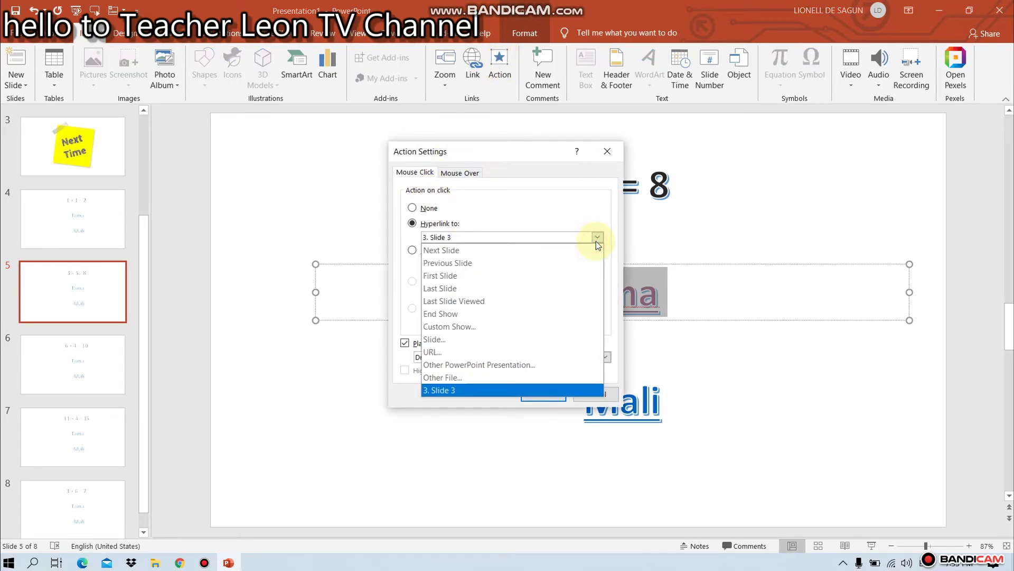
pyautogui.click(470, 339)
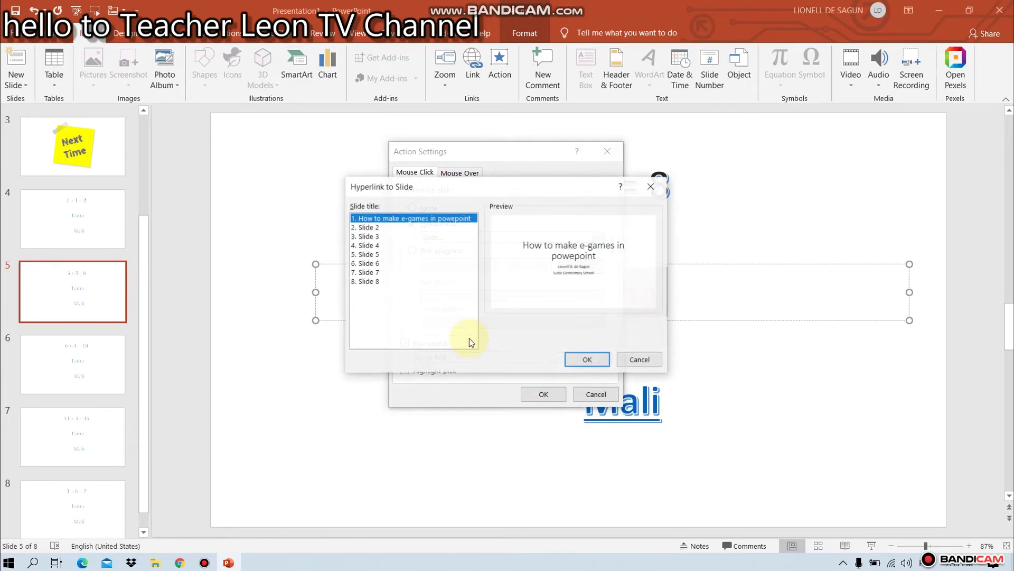
pyautogui.click(366, 227)
pyautogui.click(587, 360)
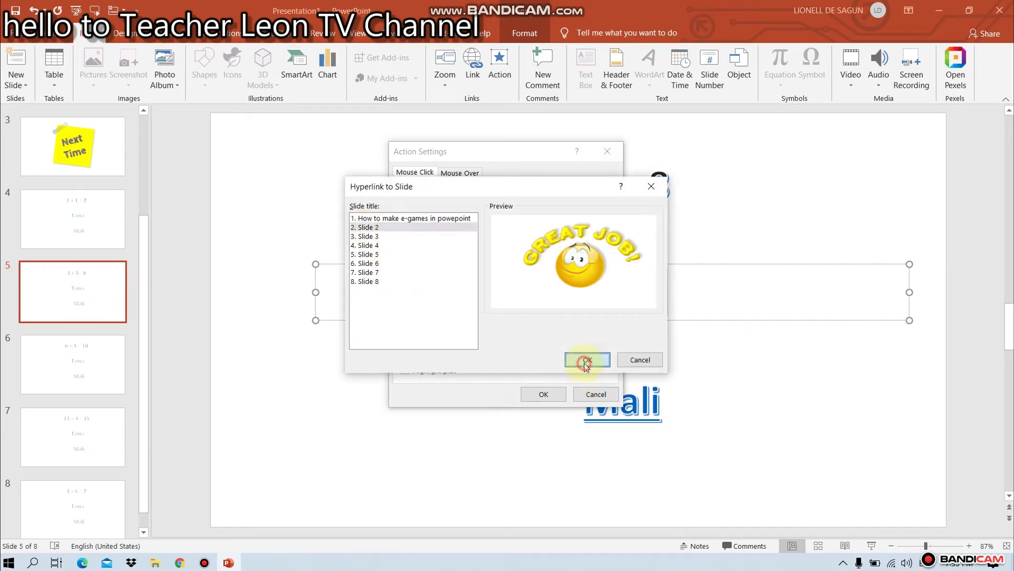
pyautogui.click(544, 394)
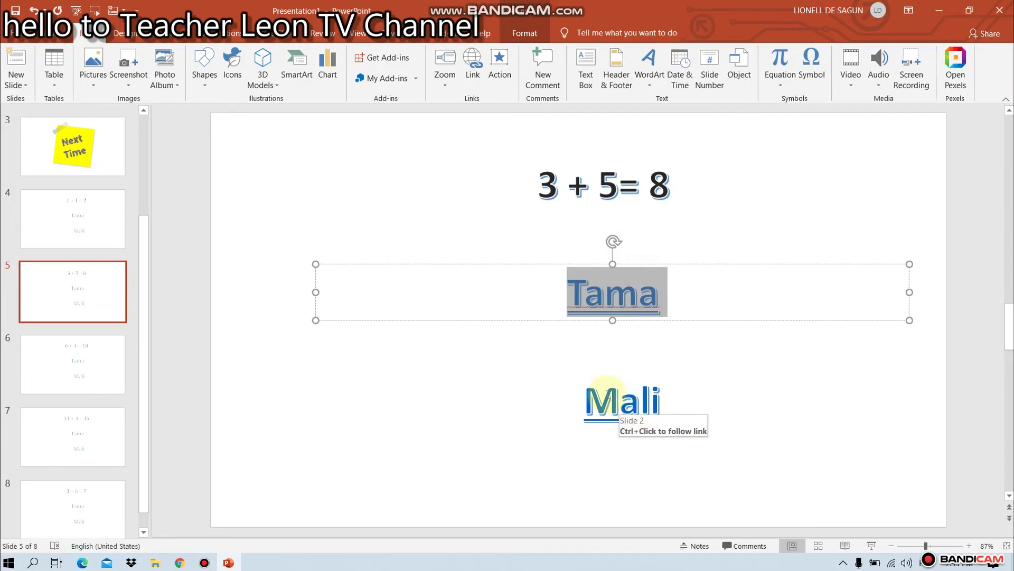
# Relink slide 5's Mali answer to slide 3, Next Time
pyautogui.doubleClick(586, 402)
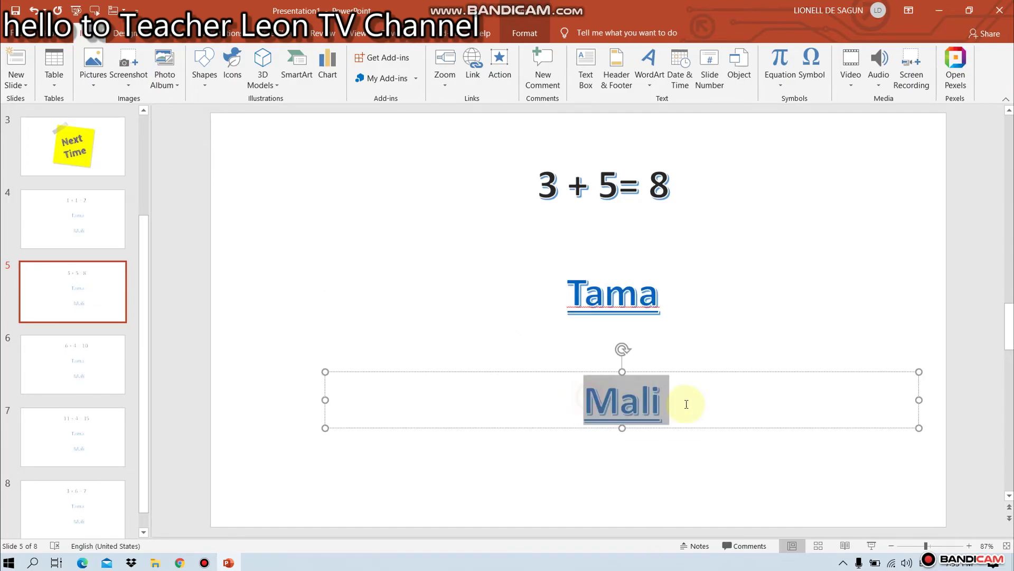
pyautogui.click(491, 53)
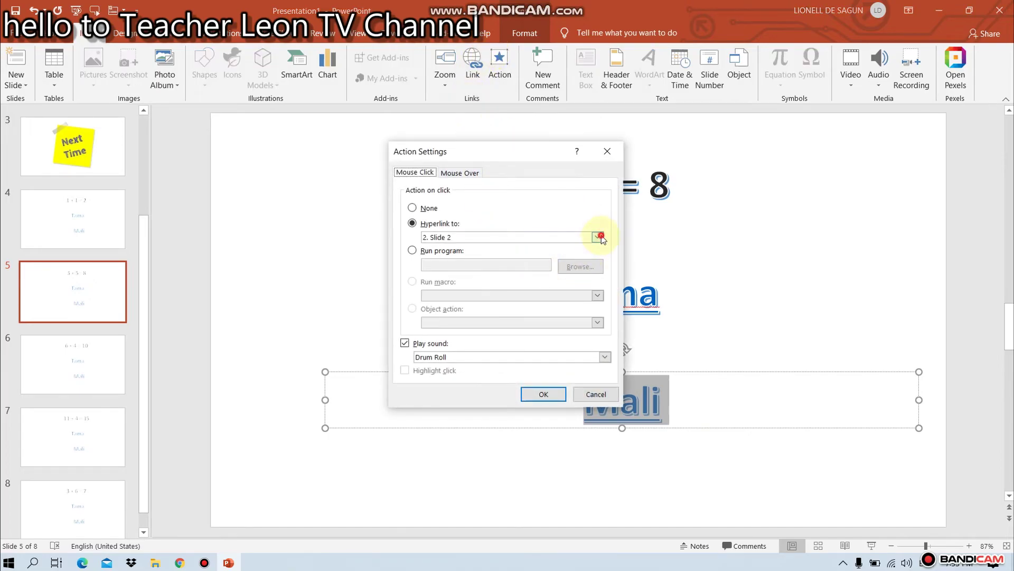
pyautogui.click(599, 237)
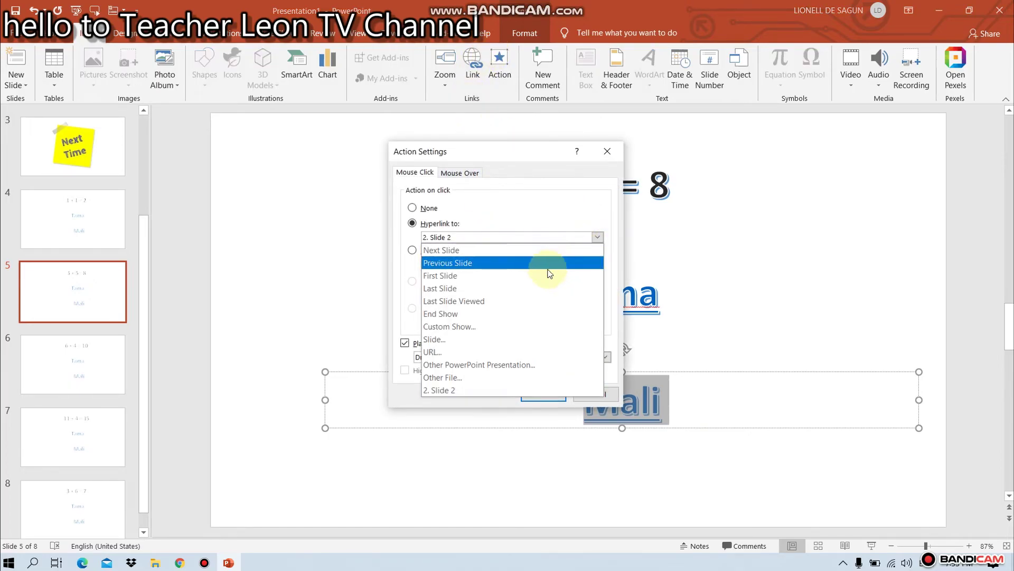
pyautogui.click(511, 340)
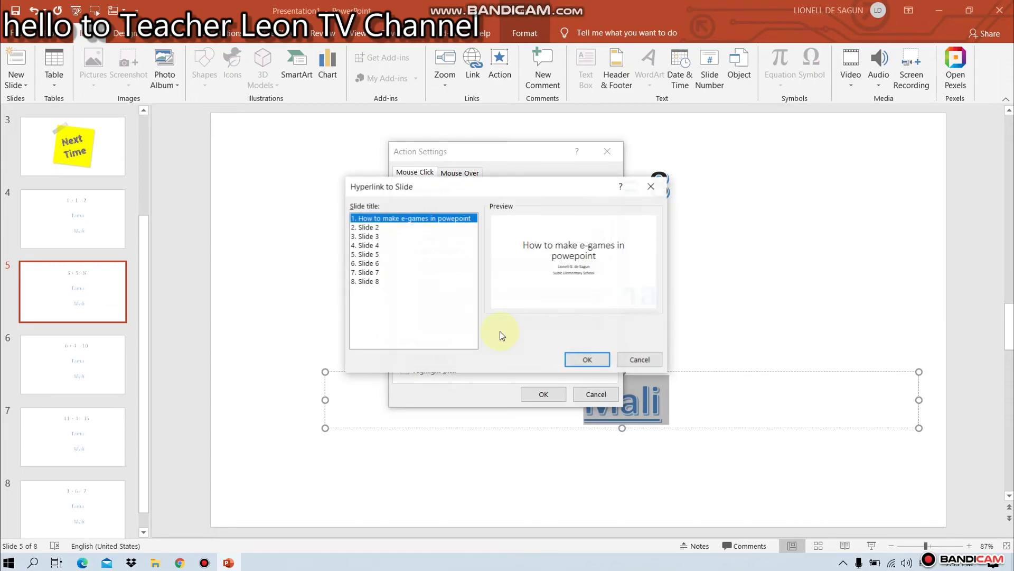
pyautogui.click(373, 236)
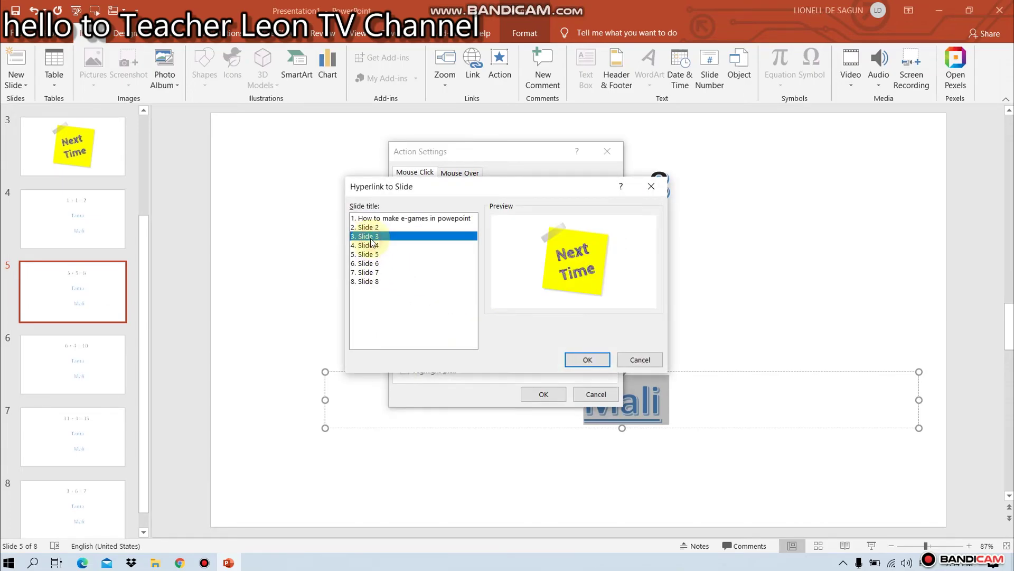
pyautogui.click(588, 358)
pyautogui.click(537, 392)
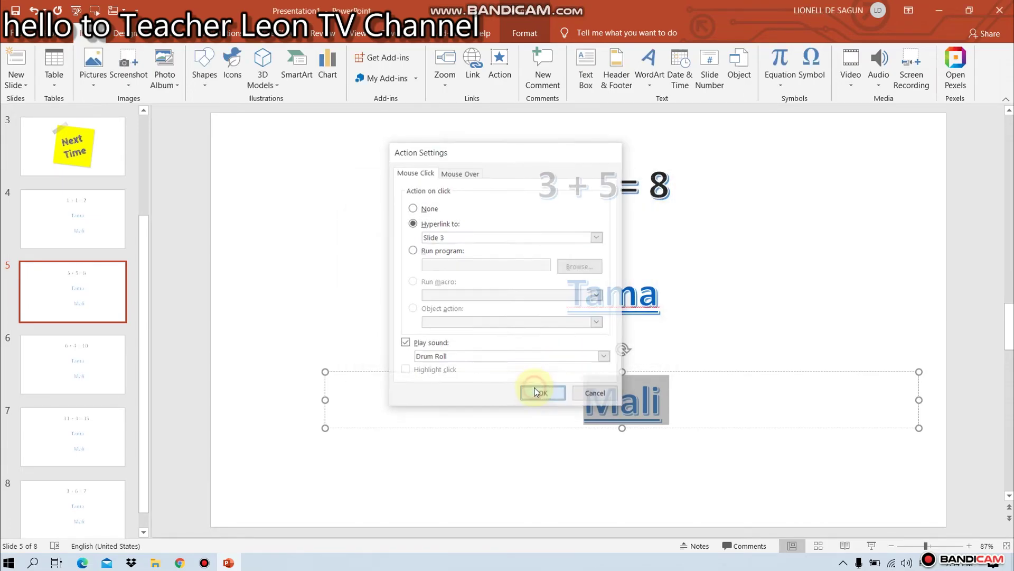
pyautogui.click(259, 34)
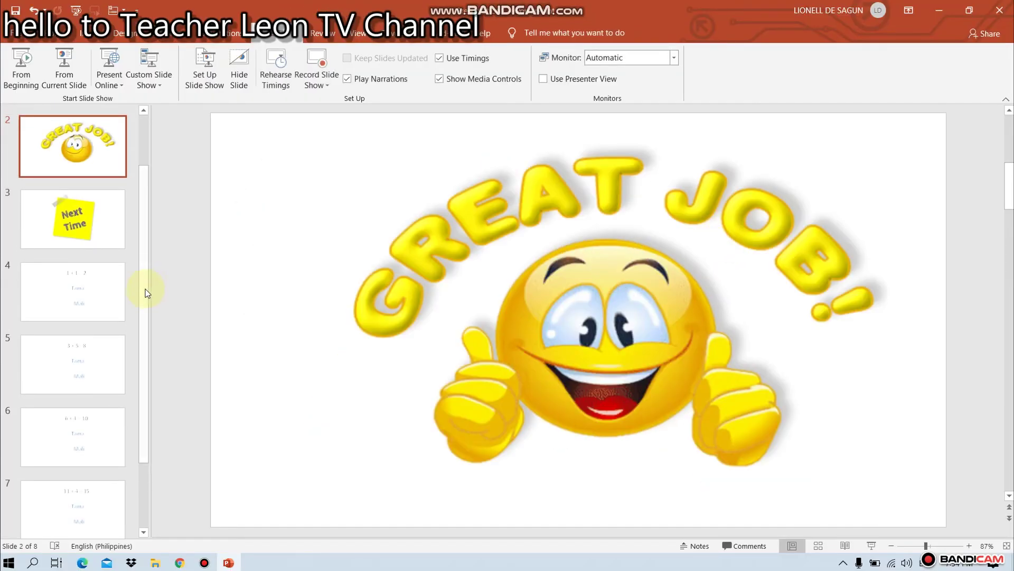
# Bring up slide 8, the 3 + 6 = 7 question with Tama and Mali answers
pyautogui.scroll(-3, 144, 223)
pyautogui.click(80, 485)
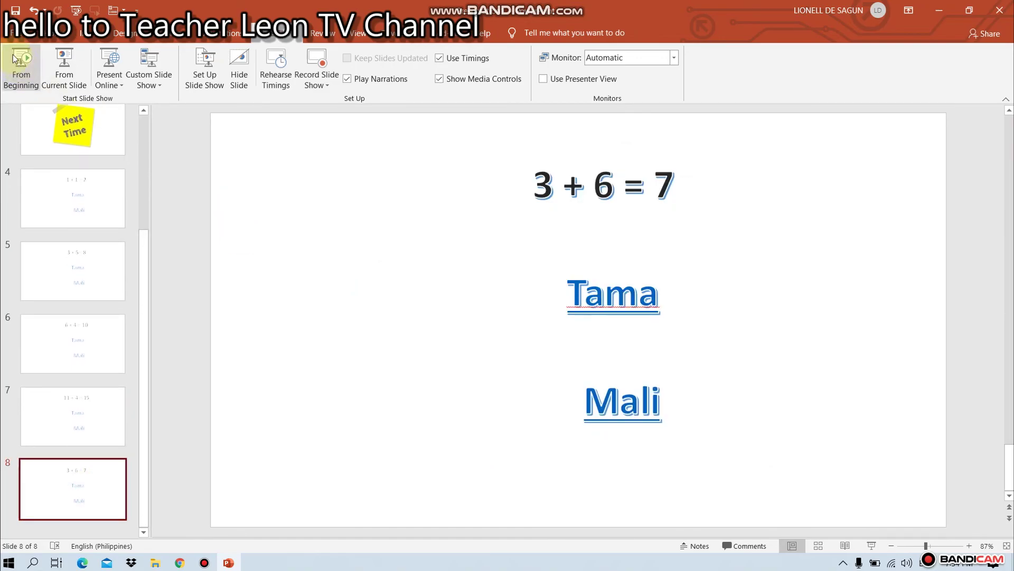